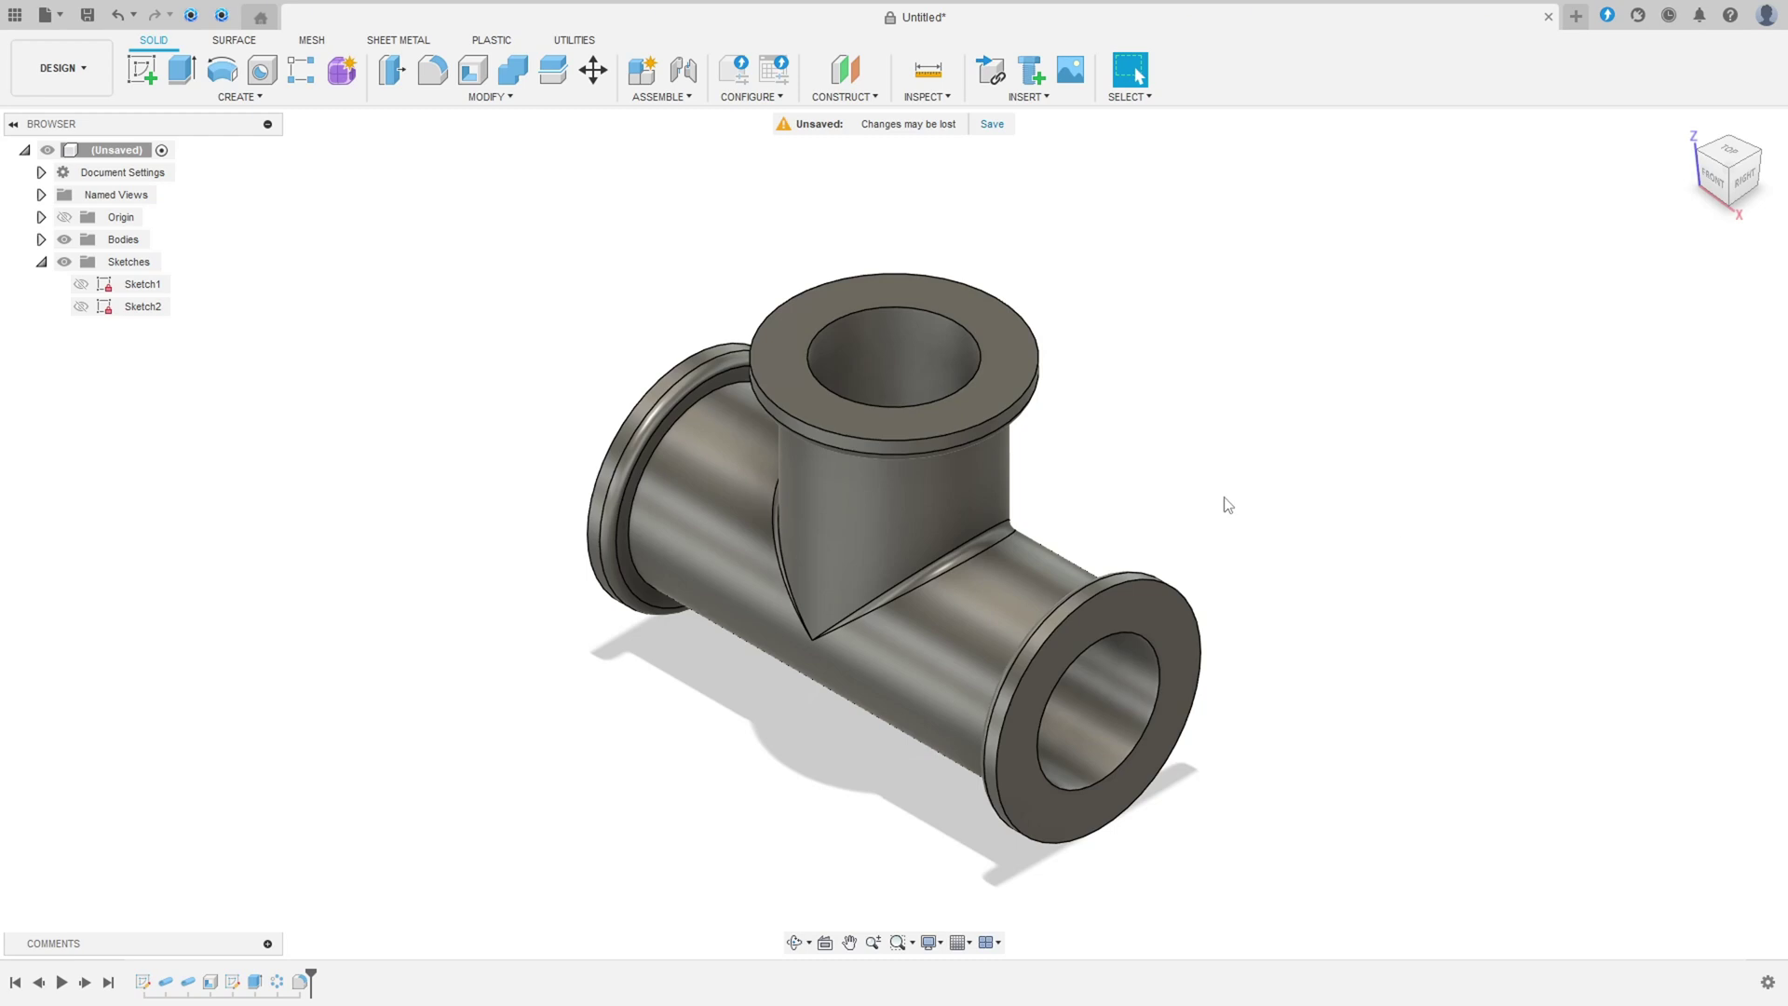
Step: Inspect the finished flanged tee from several sides and replay its build history, then bring up drawing 837_1.pdf
shift+middle_drag(1227, 504, 65, 987)
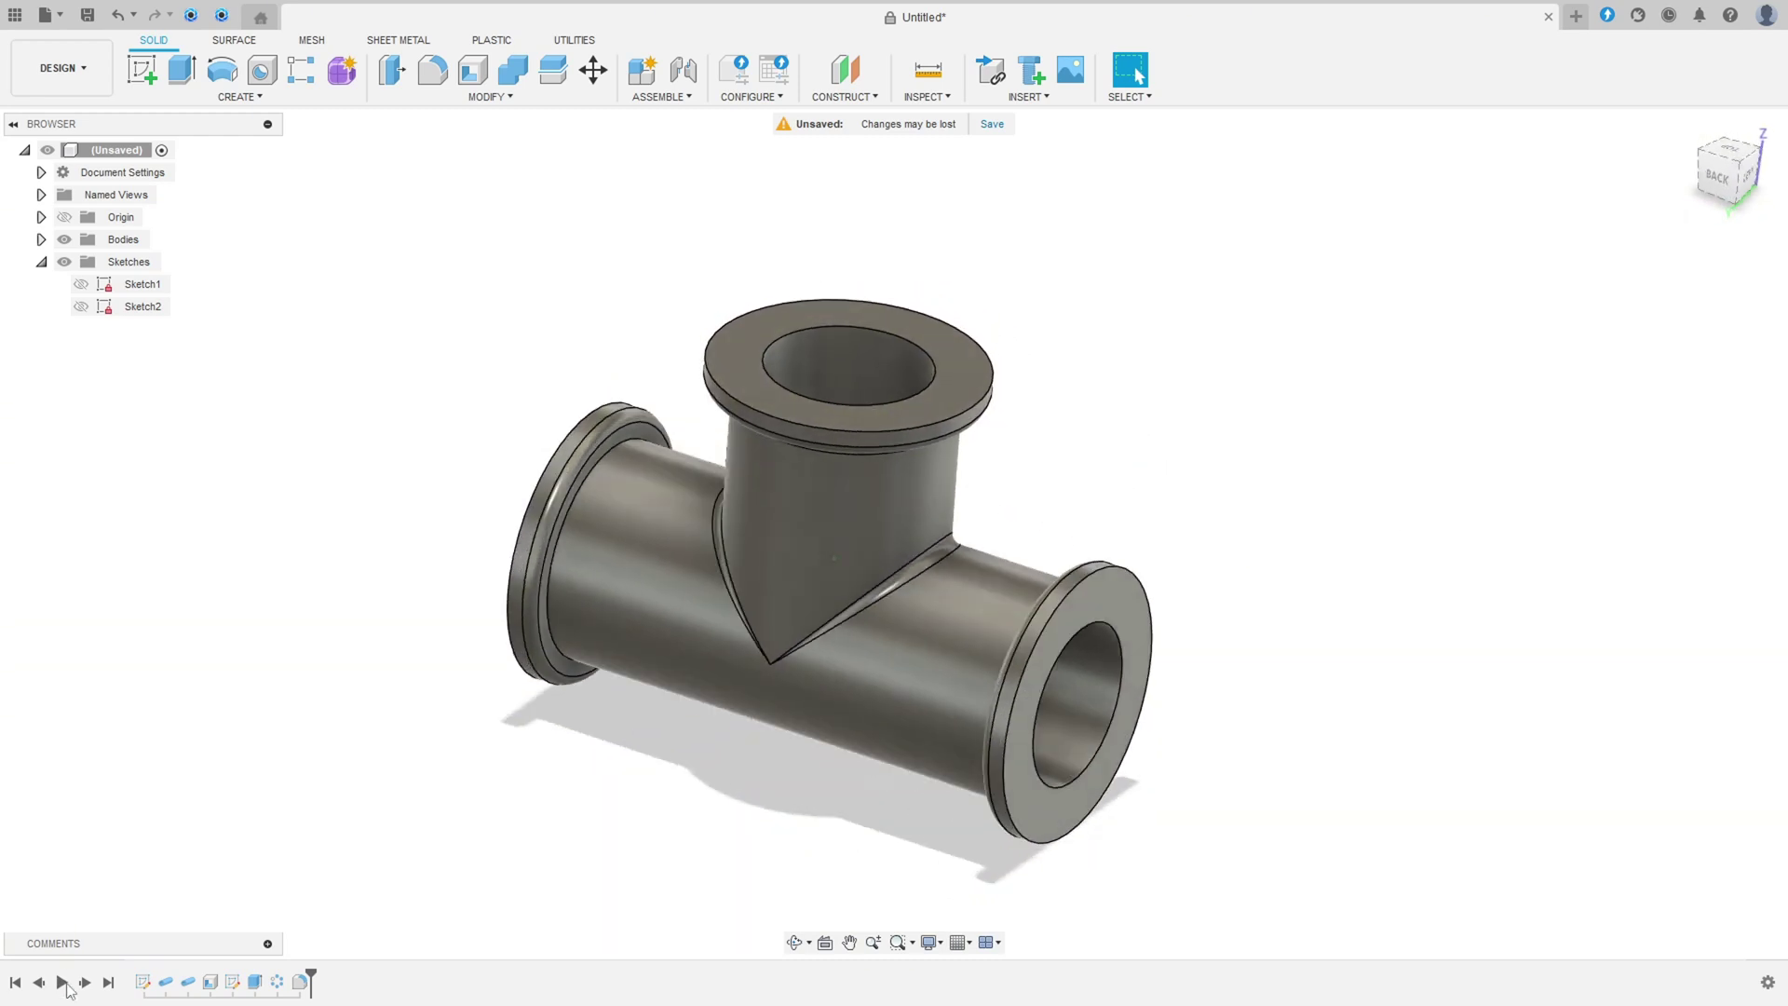
click(62, 982)
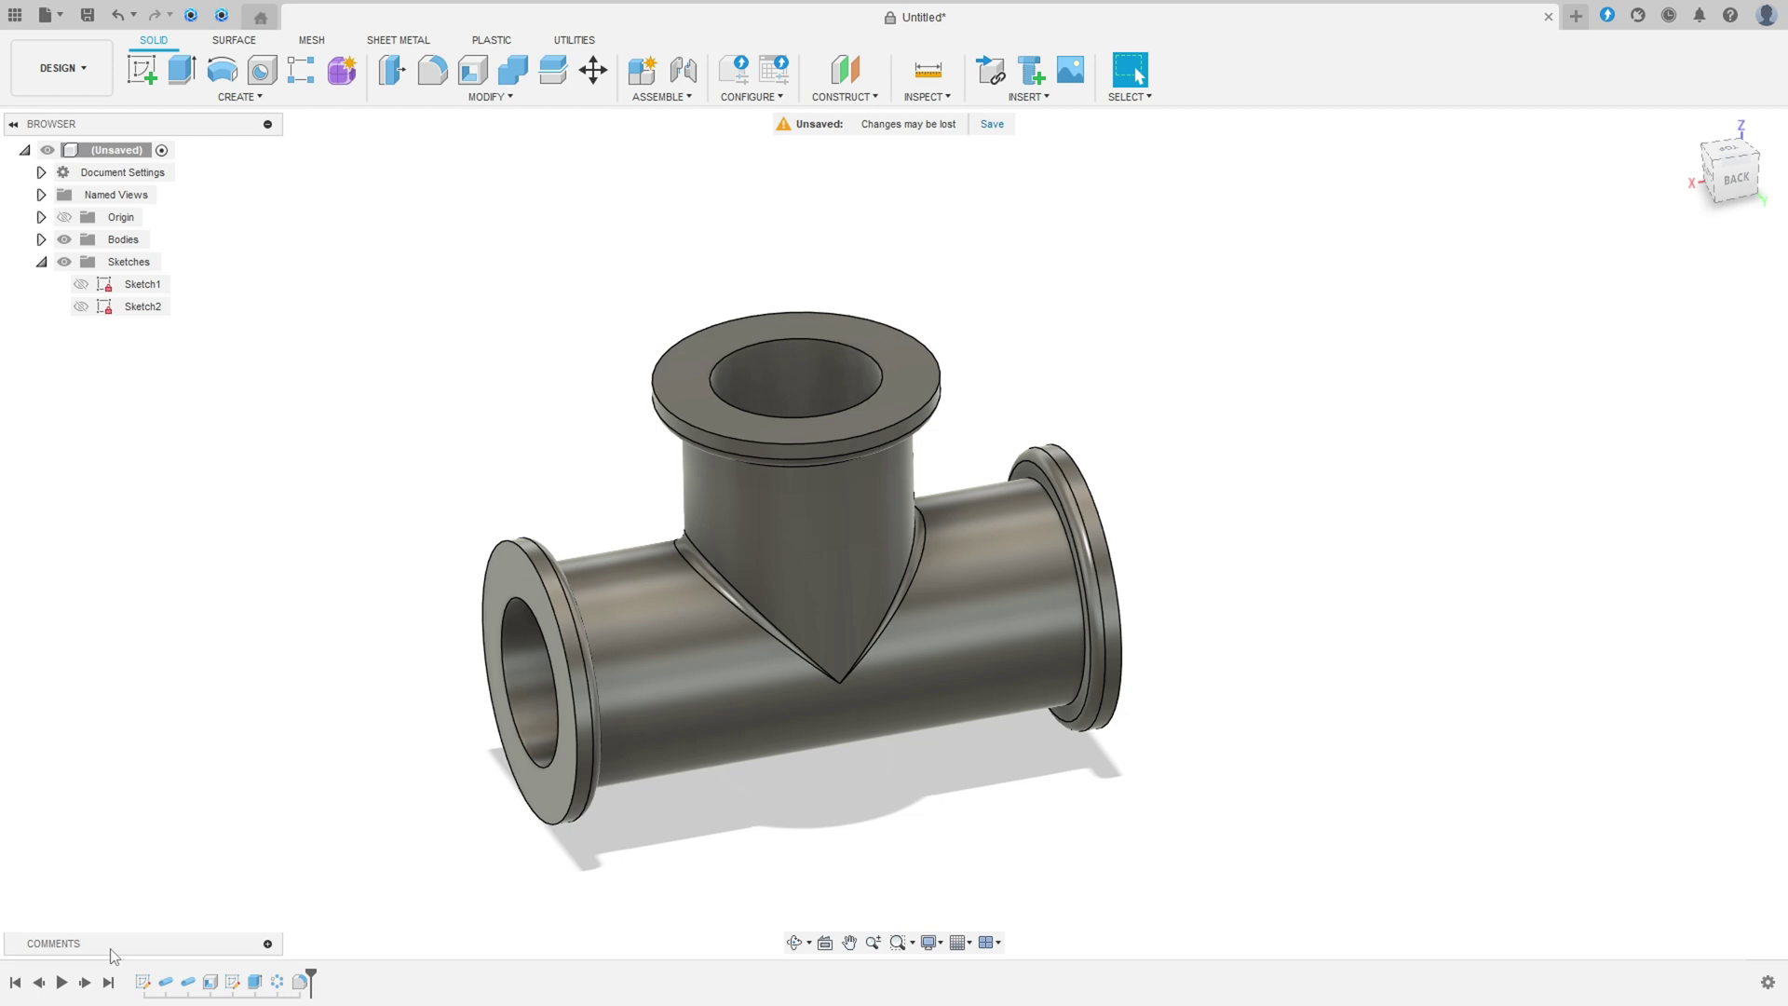
shift+middle_drag(503, 578, 1136, 527)
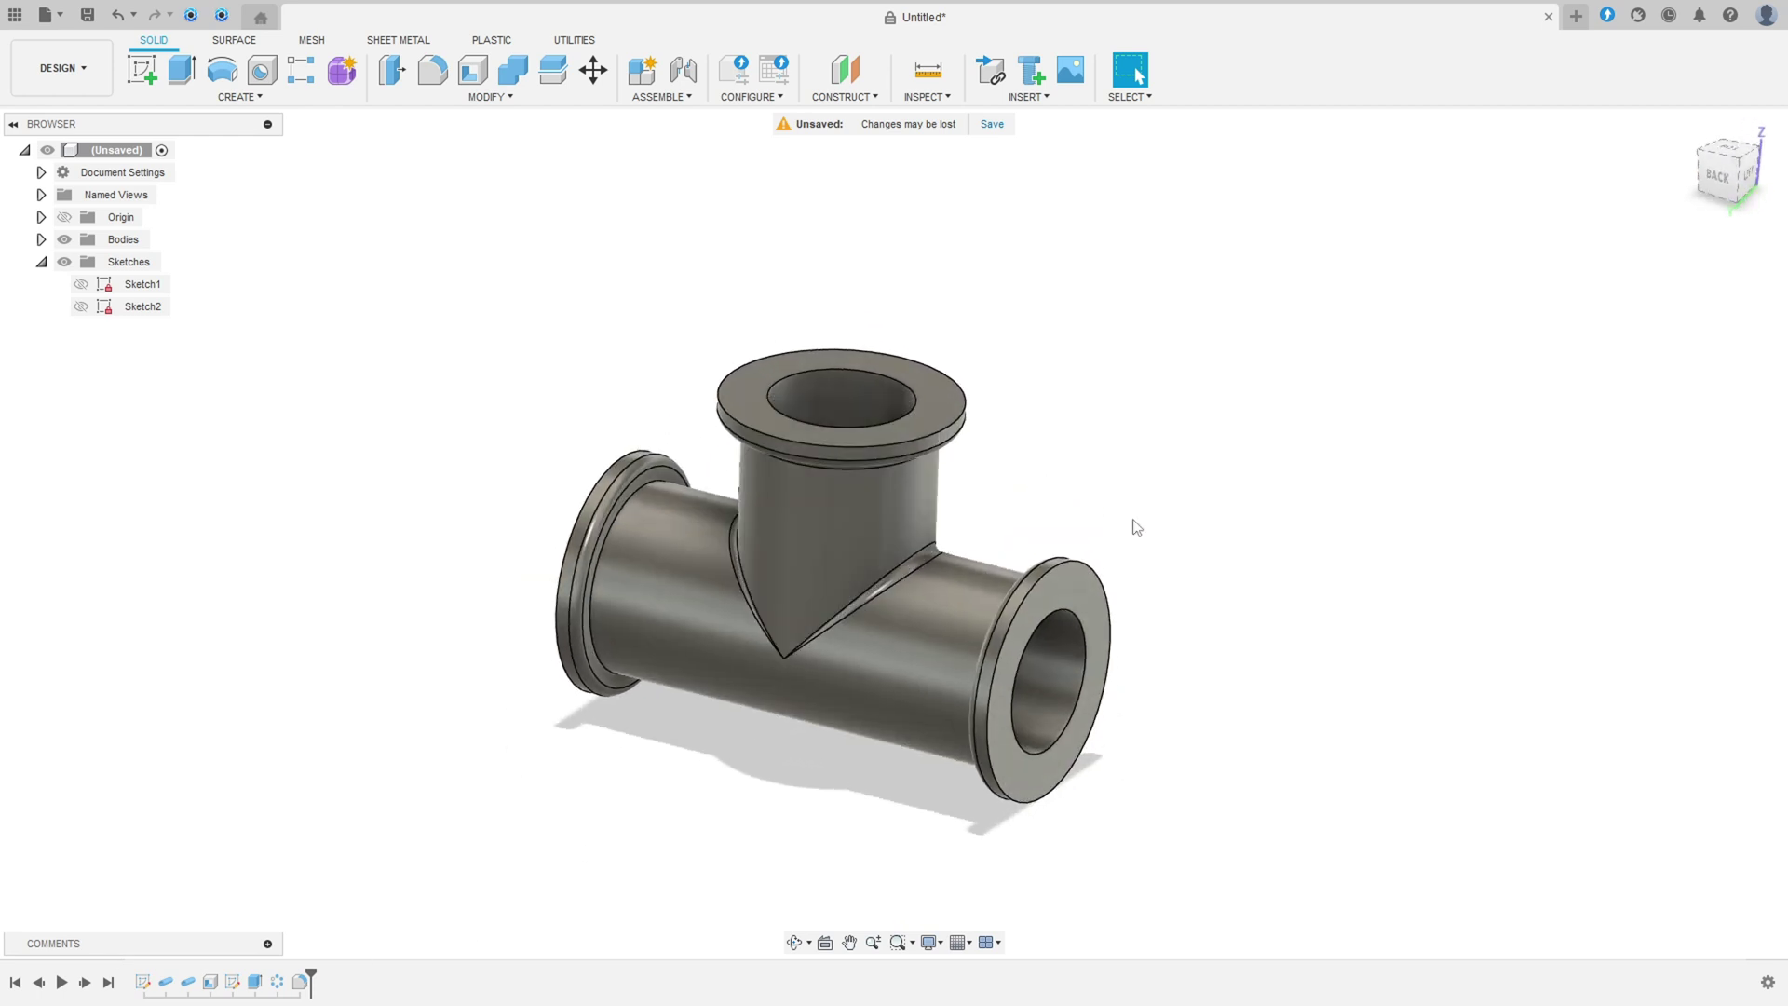
shift+middle_drag(1015, 533, 1460, 449)
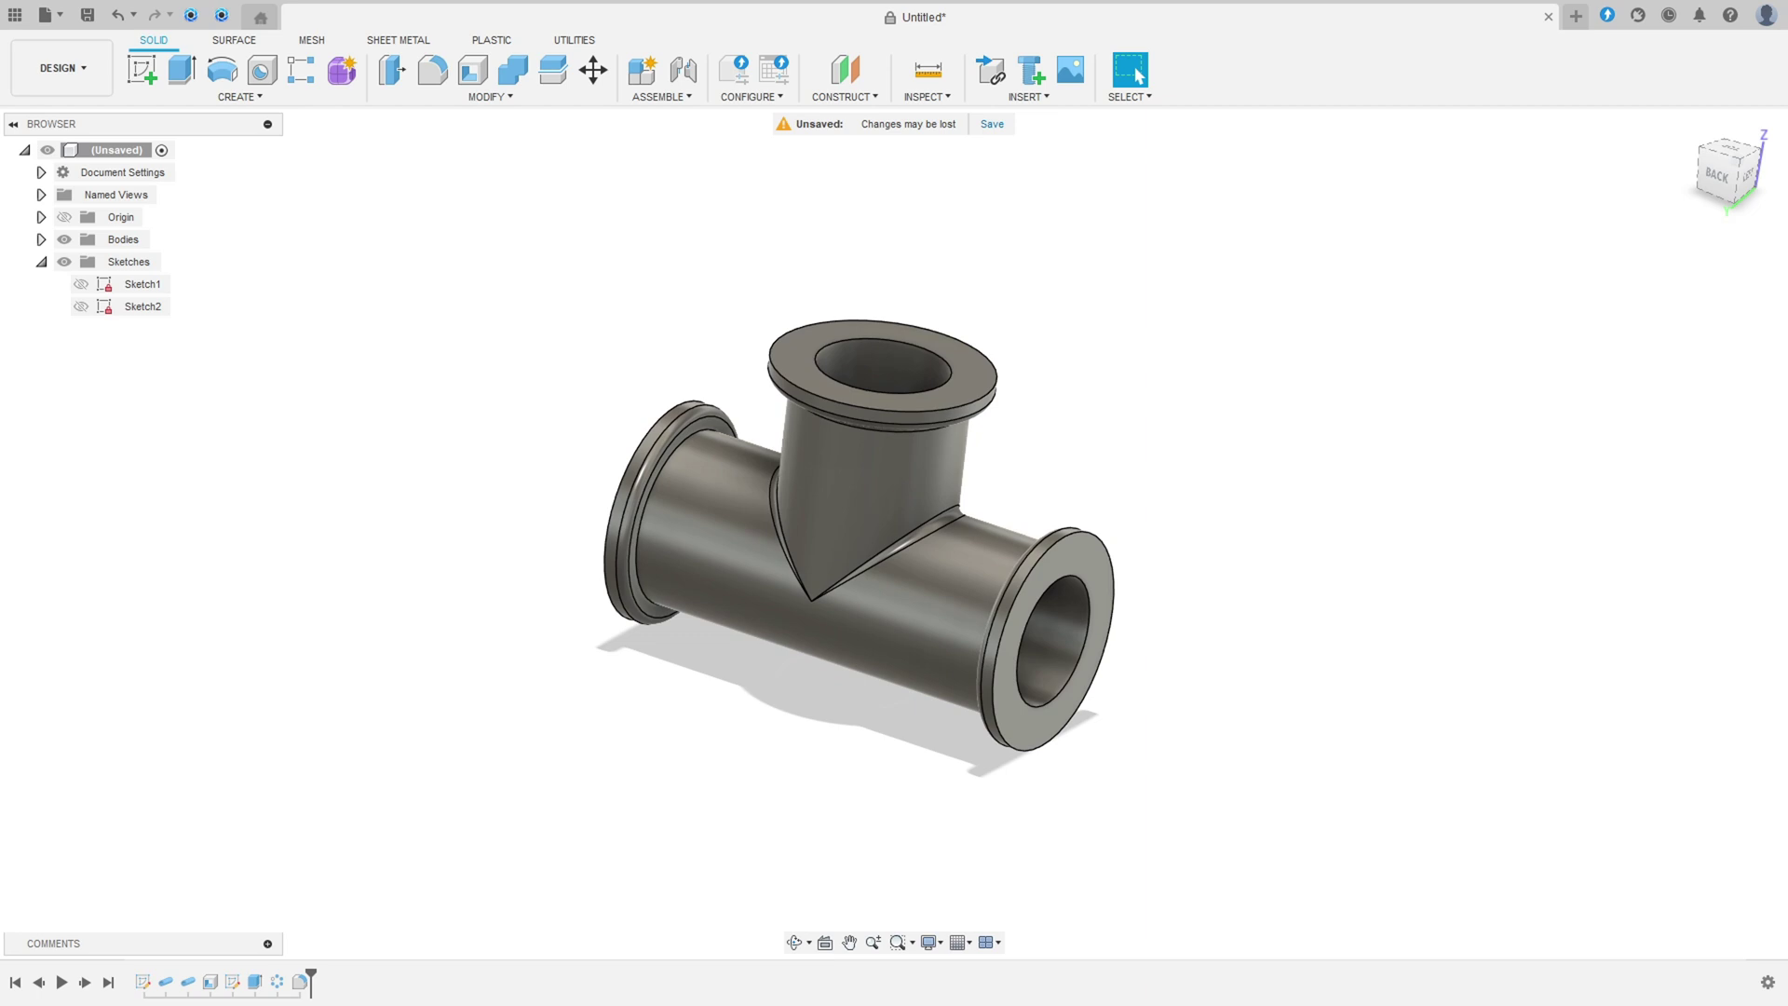
key(alt+Tab)
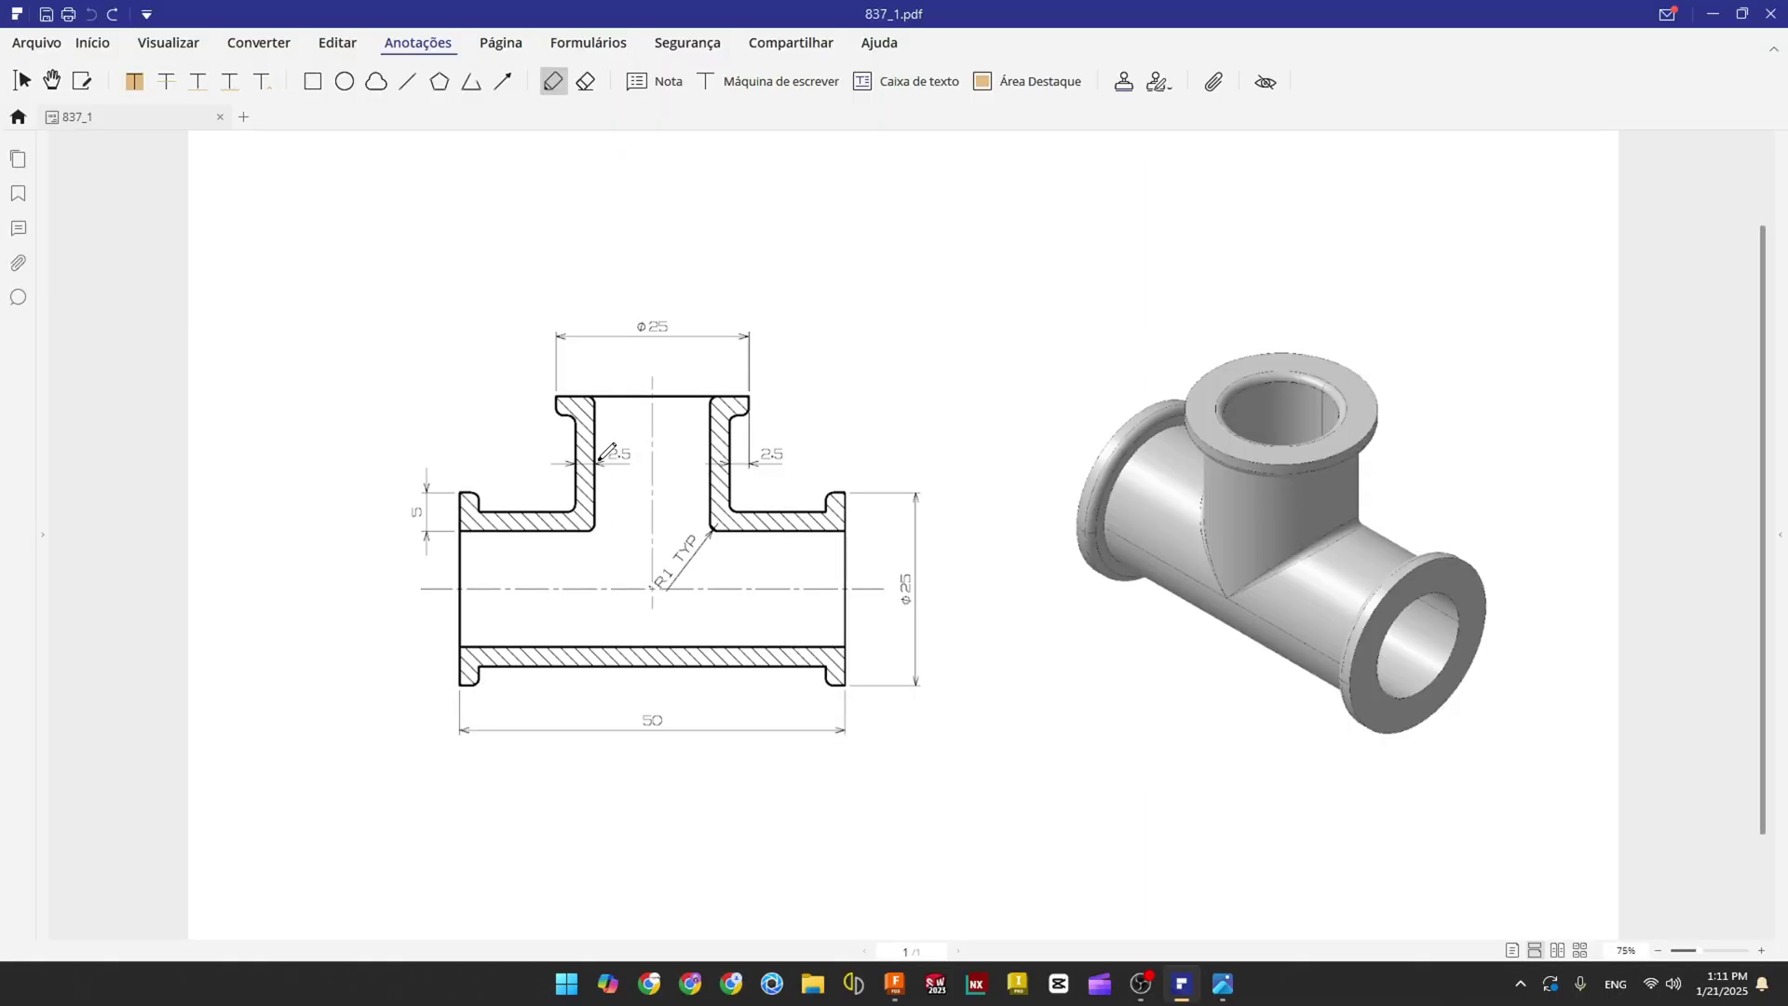
Step: Trace both tee centrelines and circle the 50 length in red, then start a Fusion sketch
scroll(564, 430, down, 1)
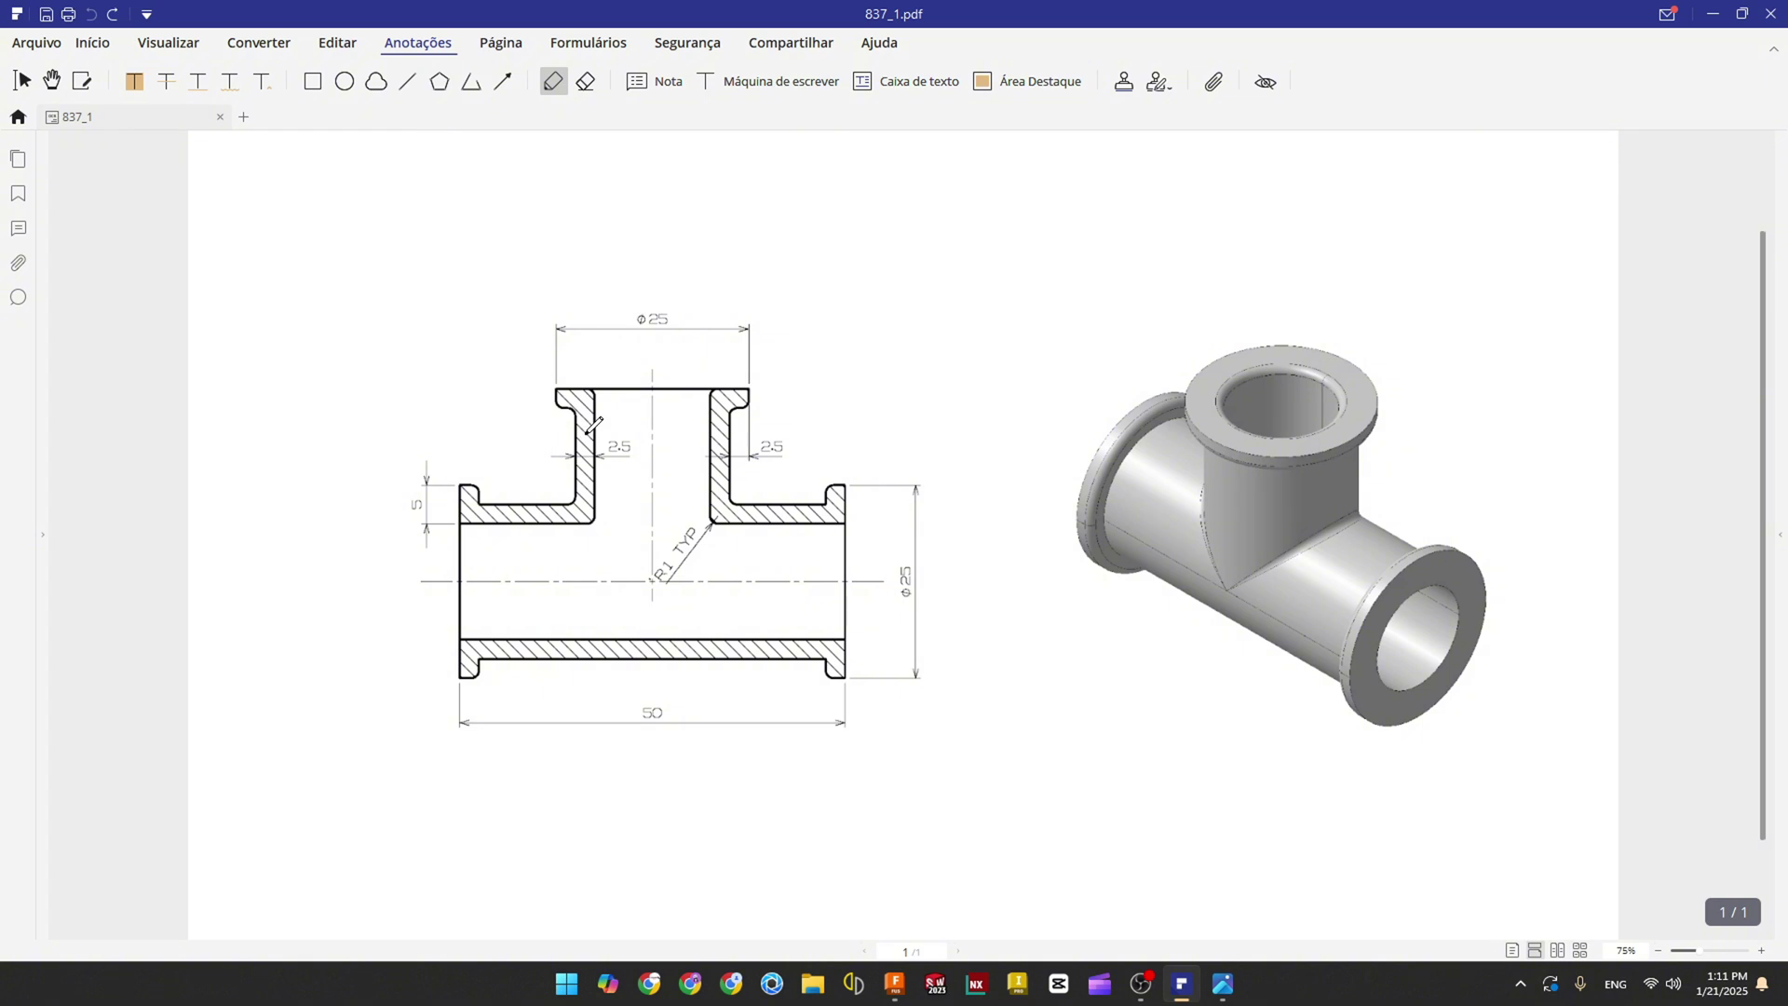
ctrl+scroll(591, 447, up, 1)
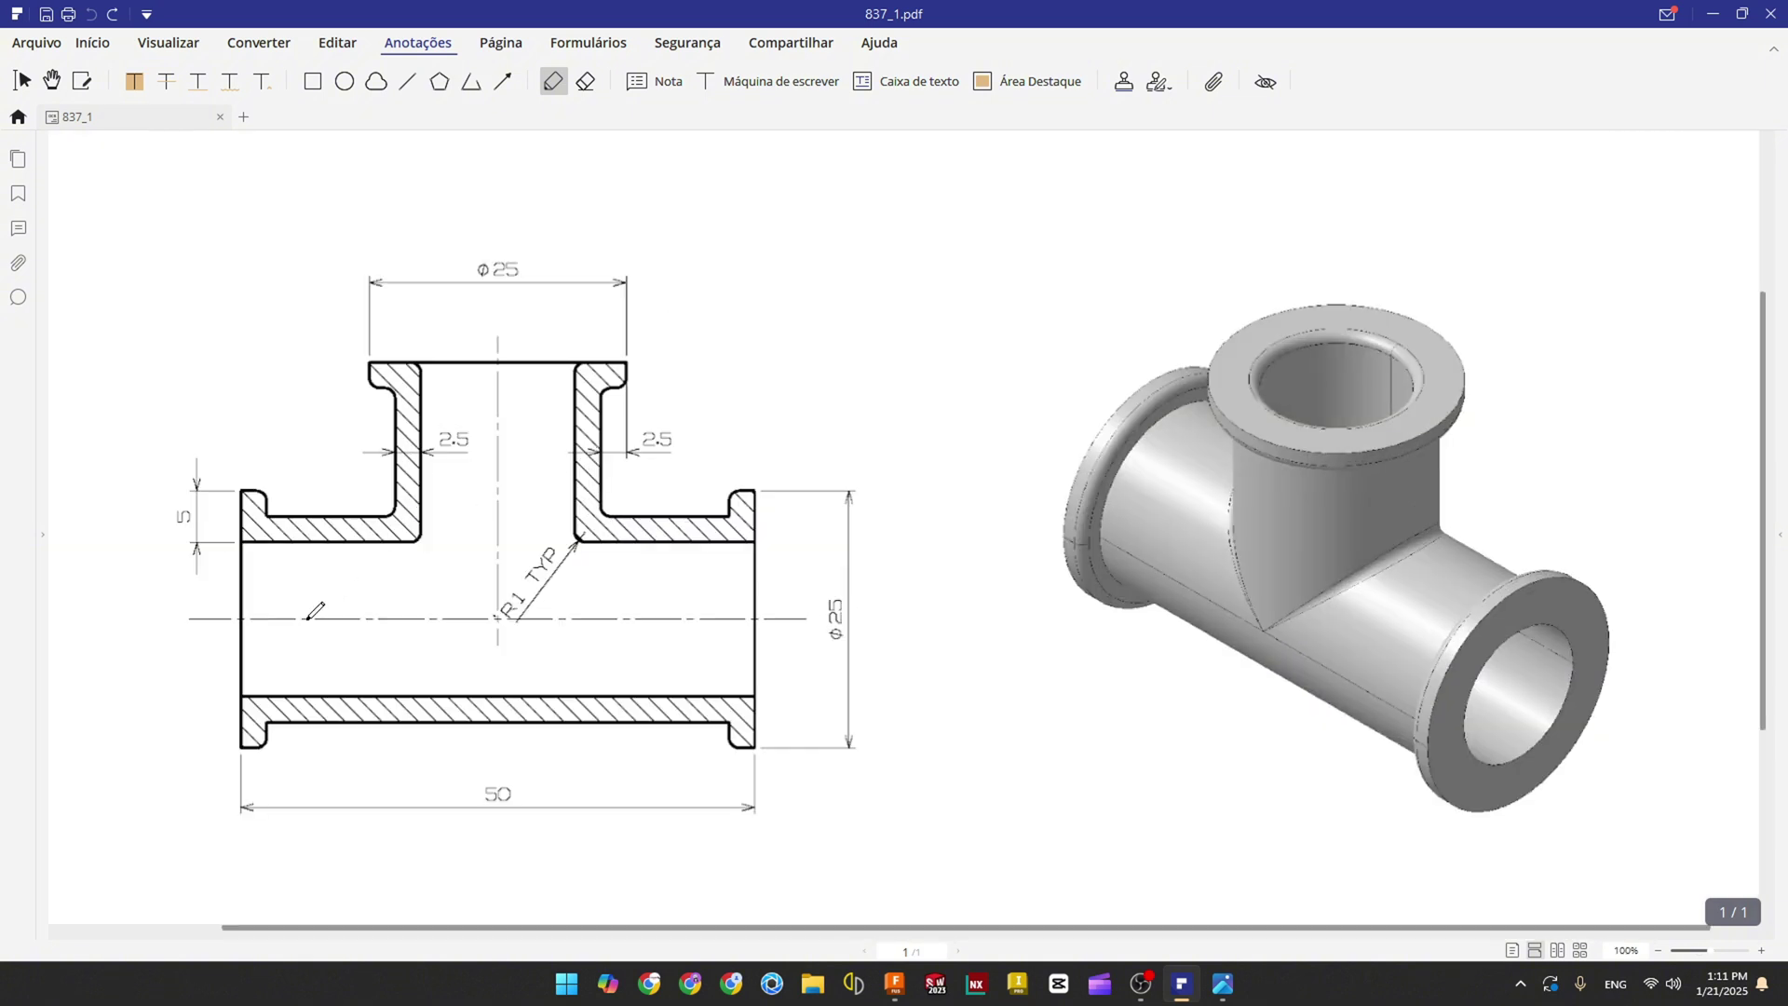
drag(232, 618, 758, 617)
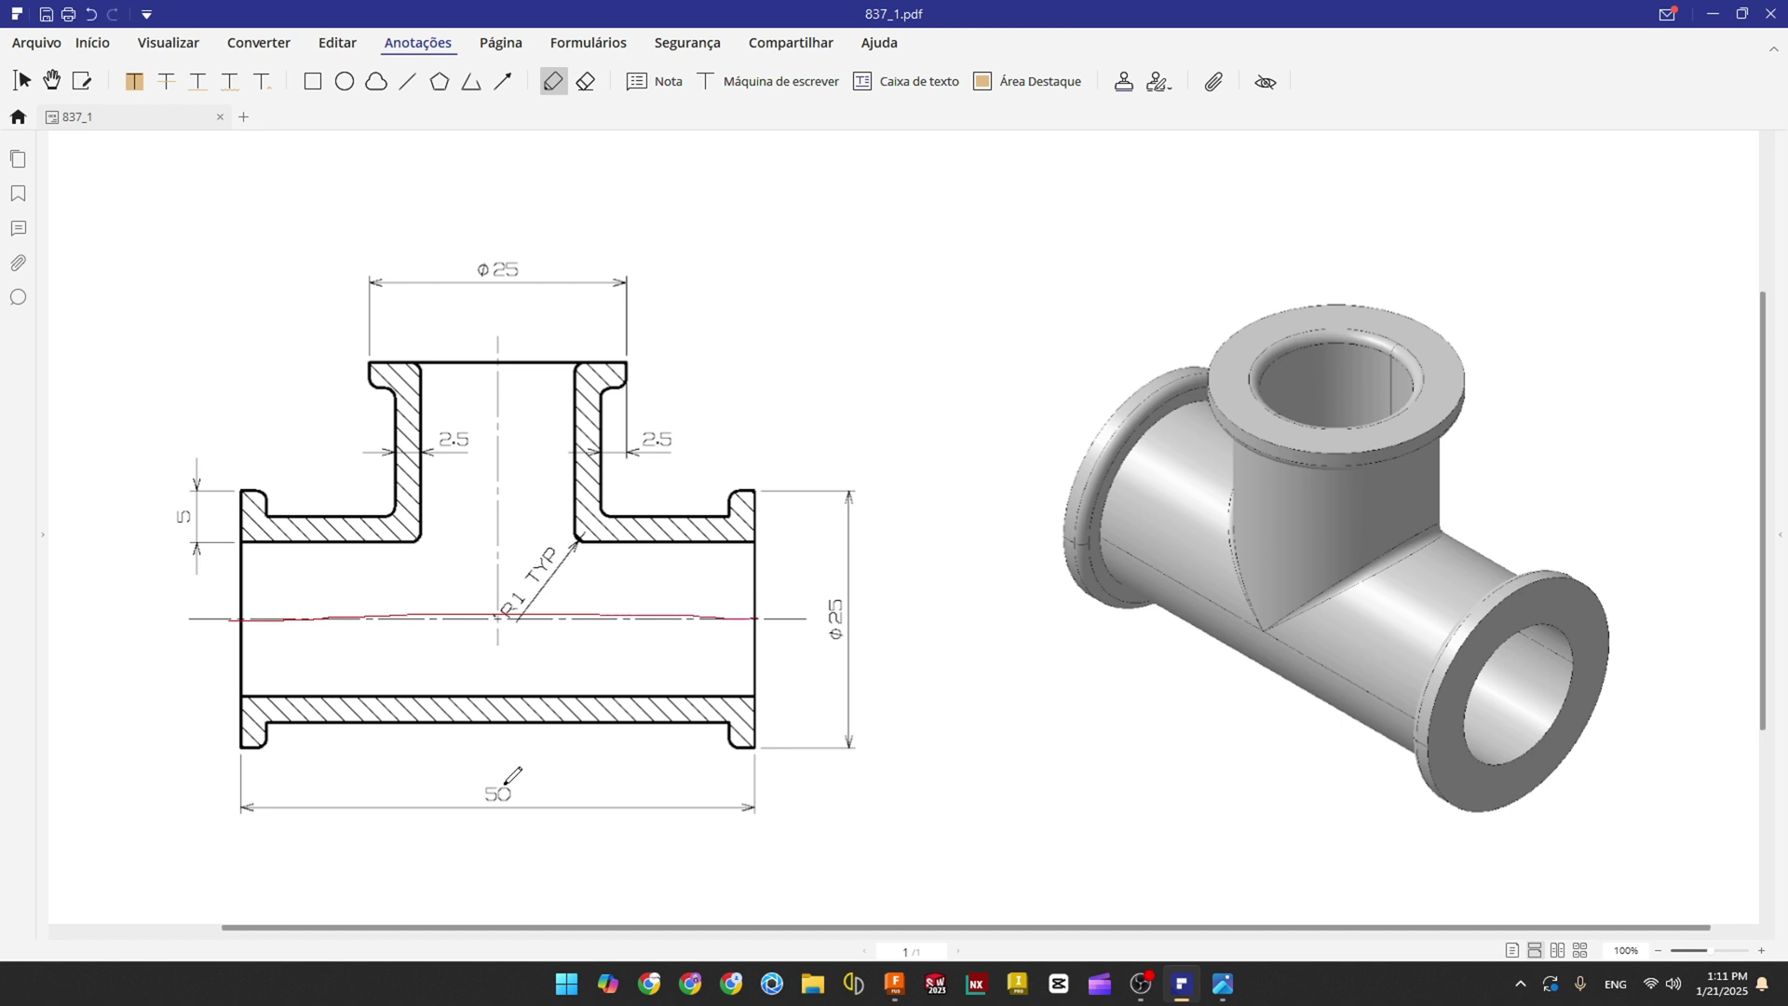
drag(512, 778, 519, 798)
drag(496, 616, 505, 365)
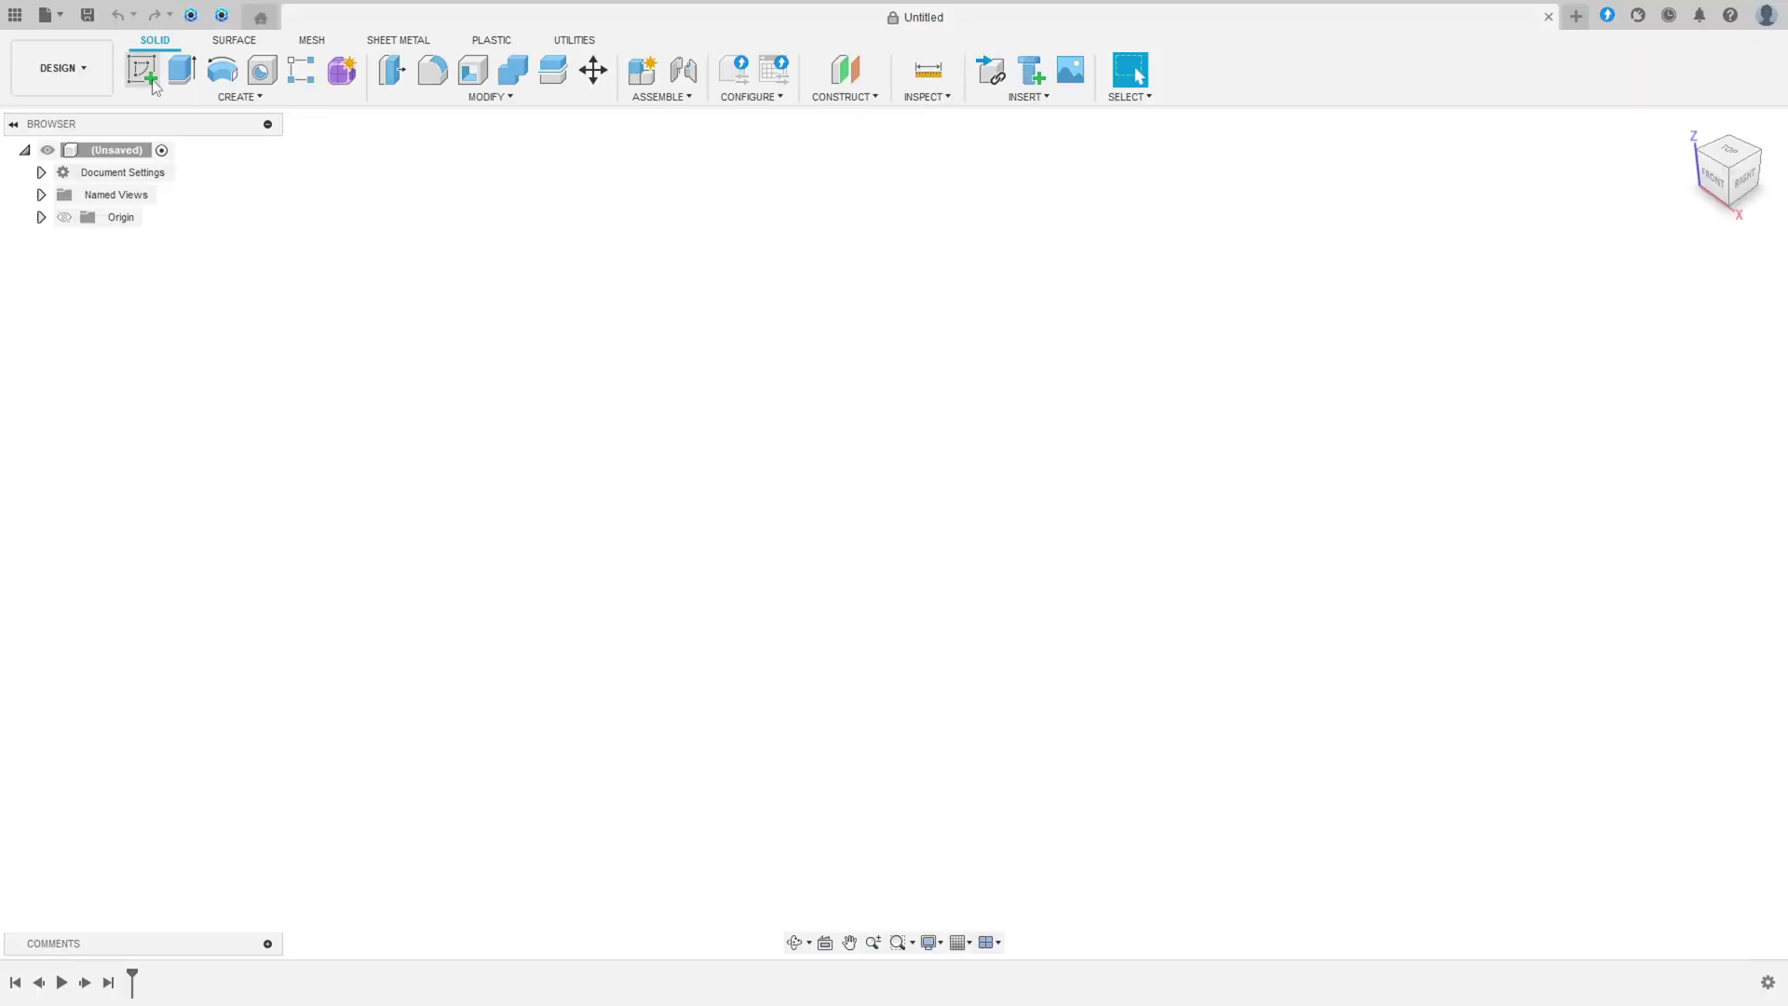
click(141, 70)
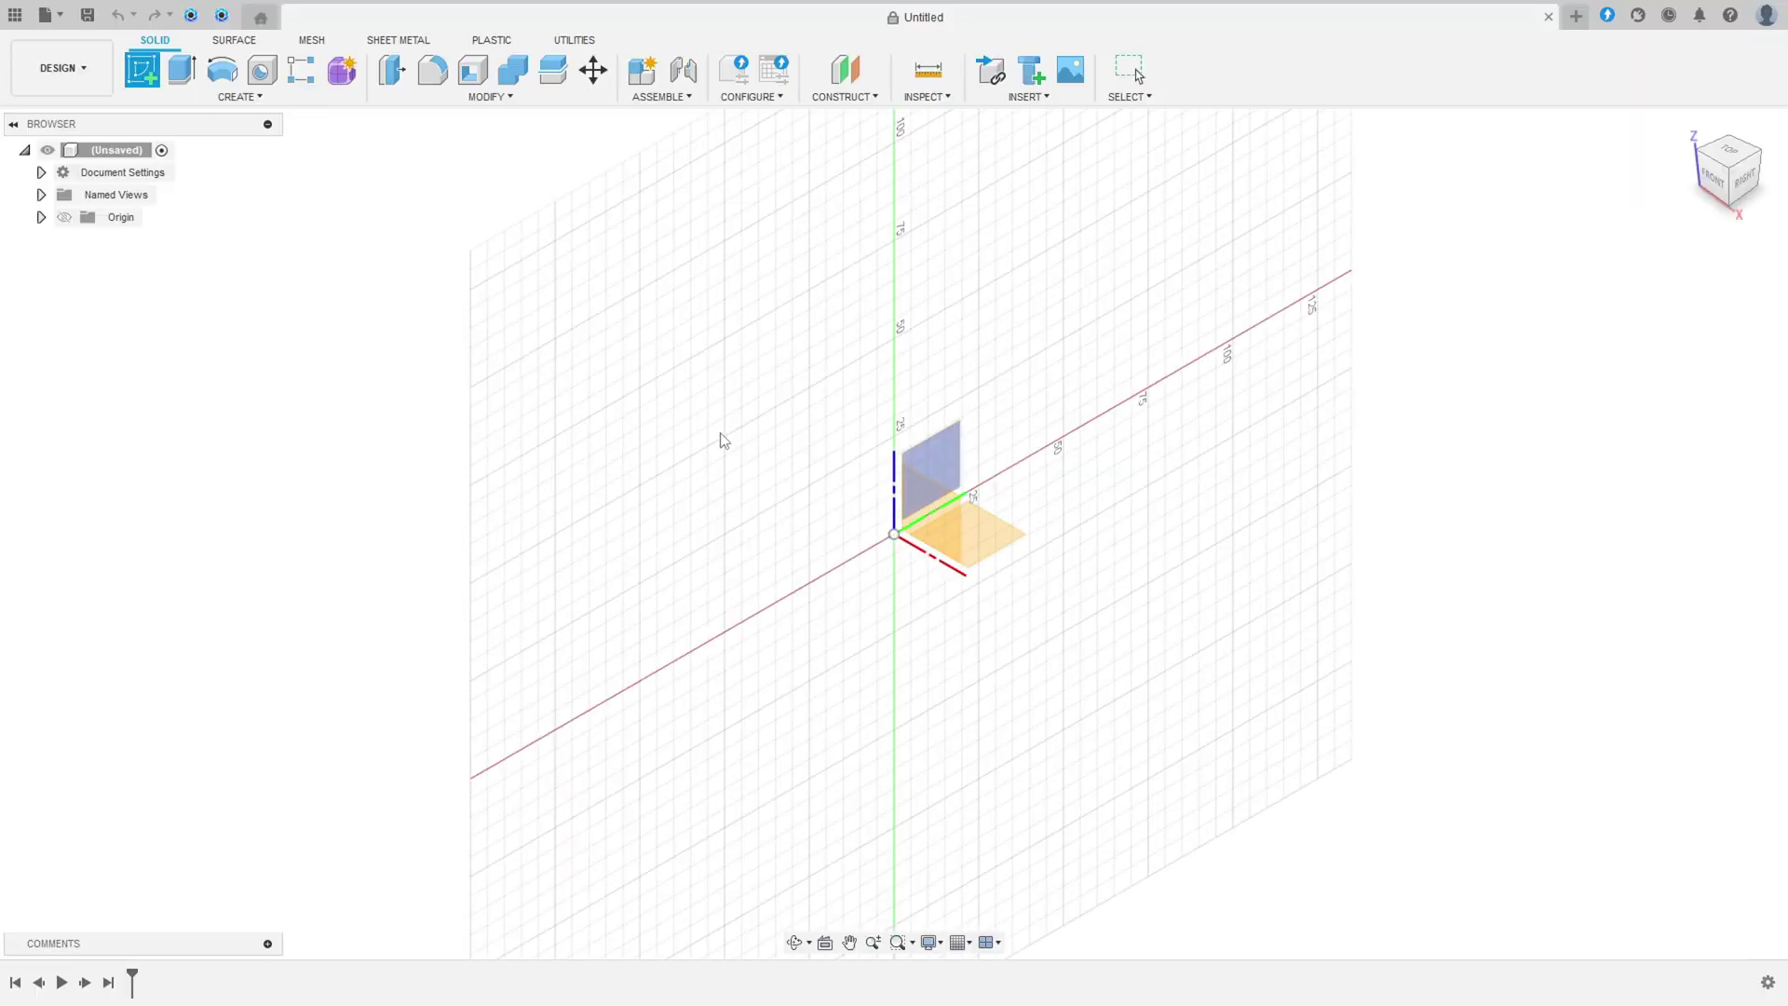
Step: On the front XZ plane, draw a horizontal line with its midpoint on the origin
click(930, 470)
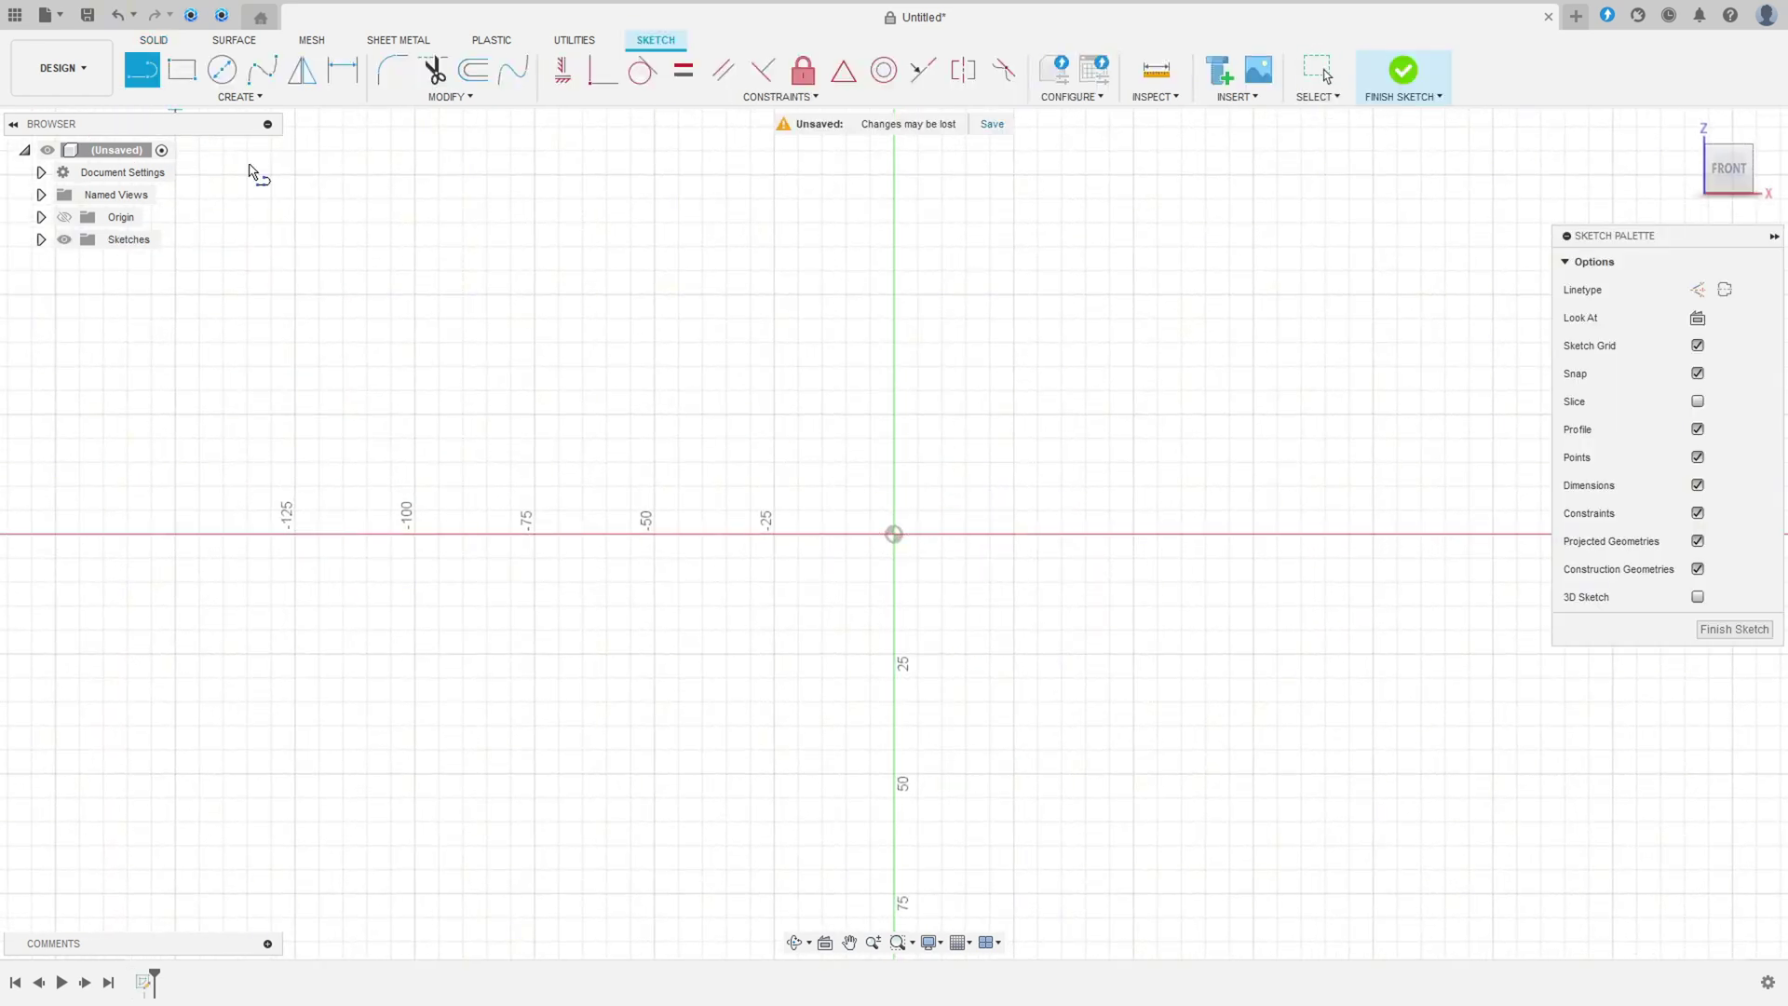
click(774, 534)
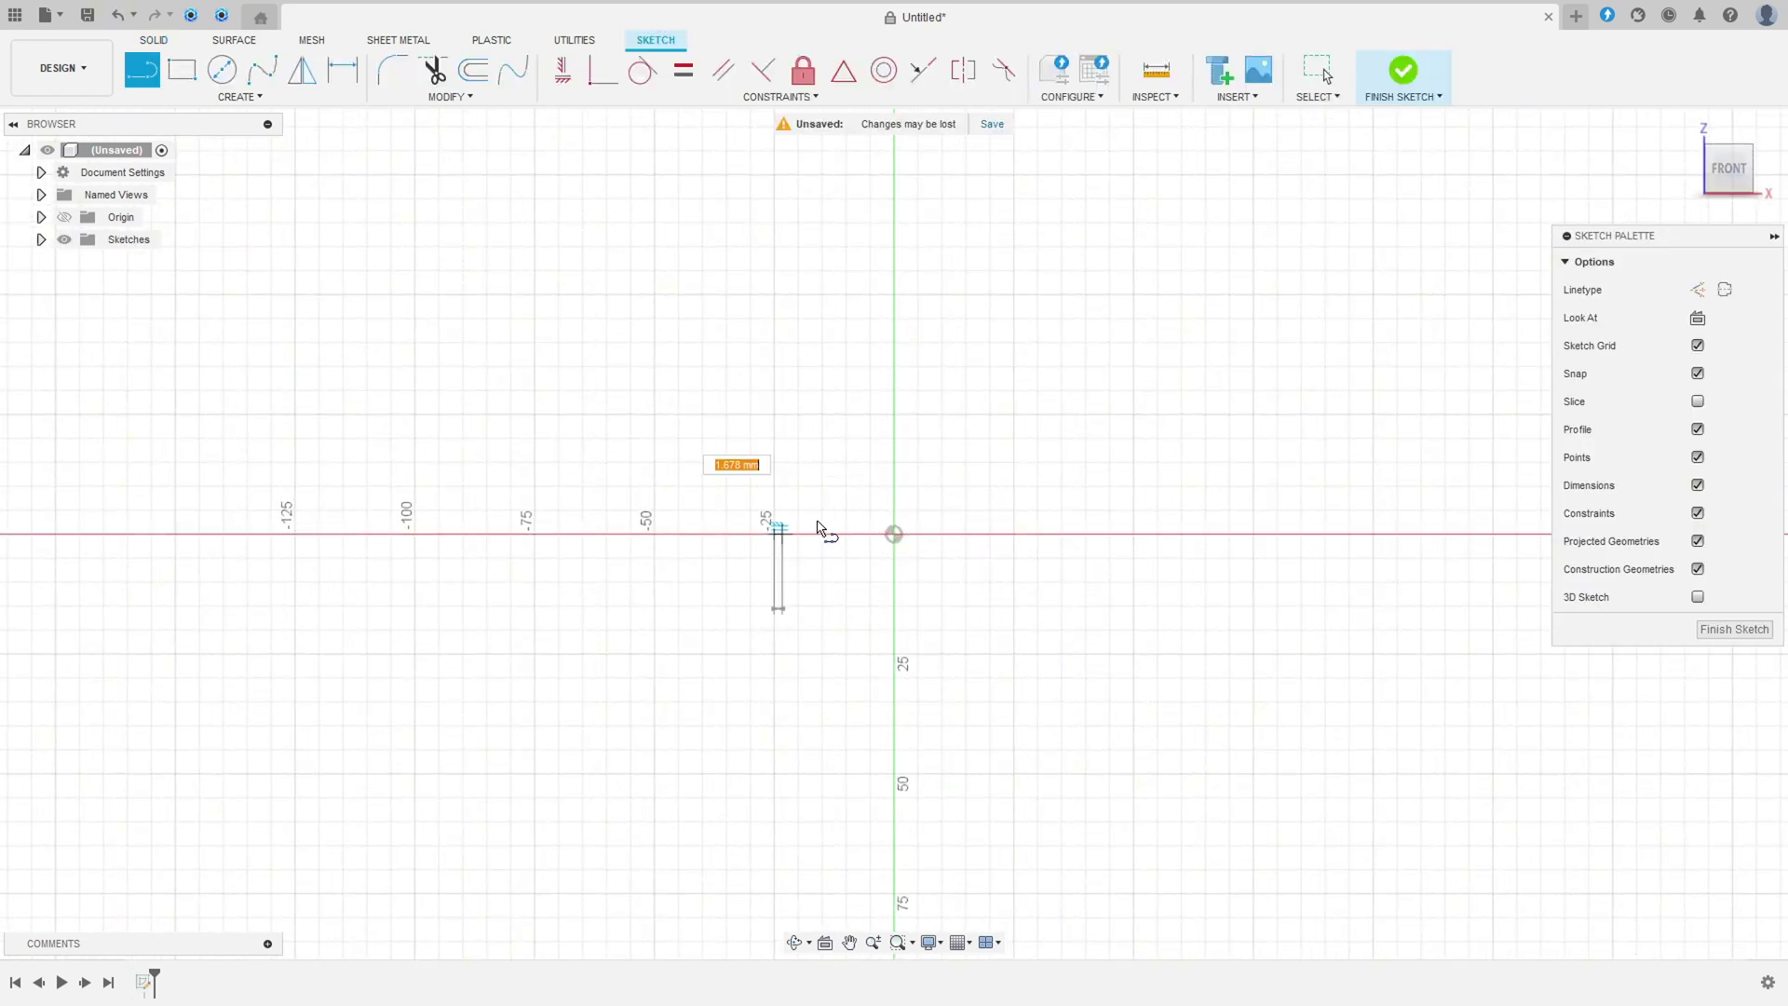
click(1052, 534)
key(Escape)
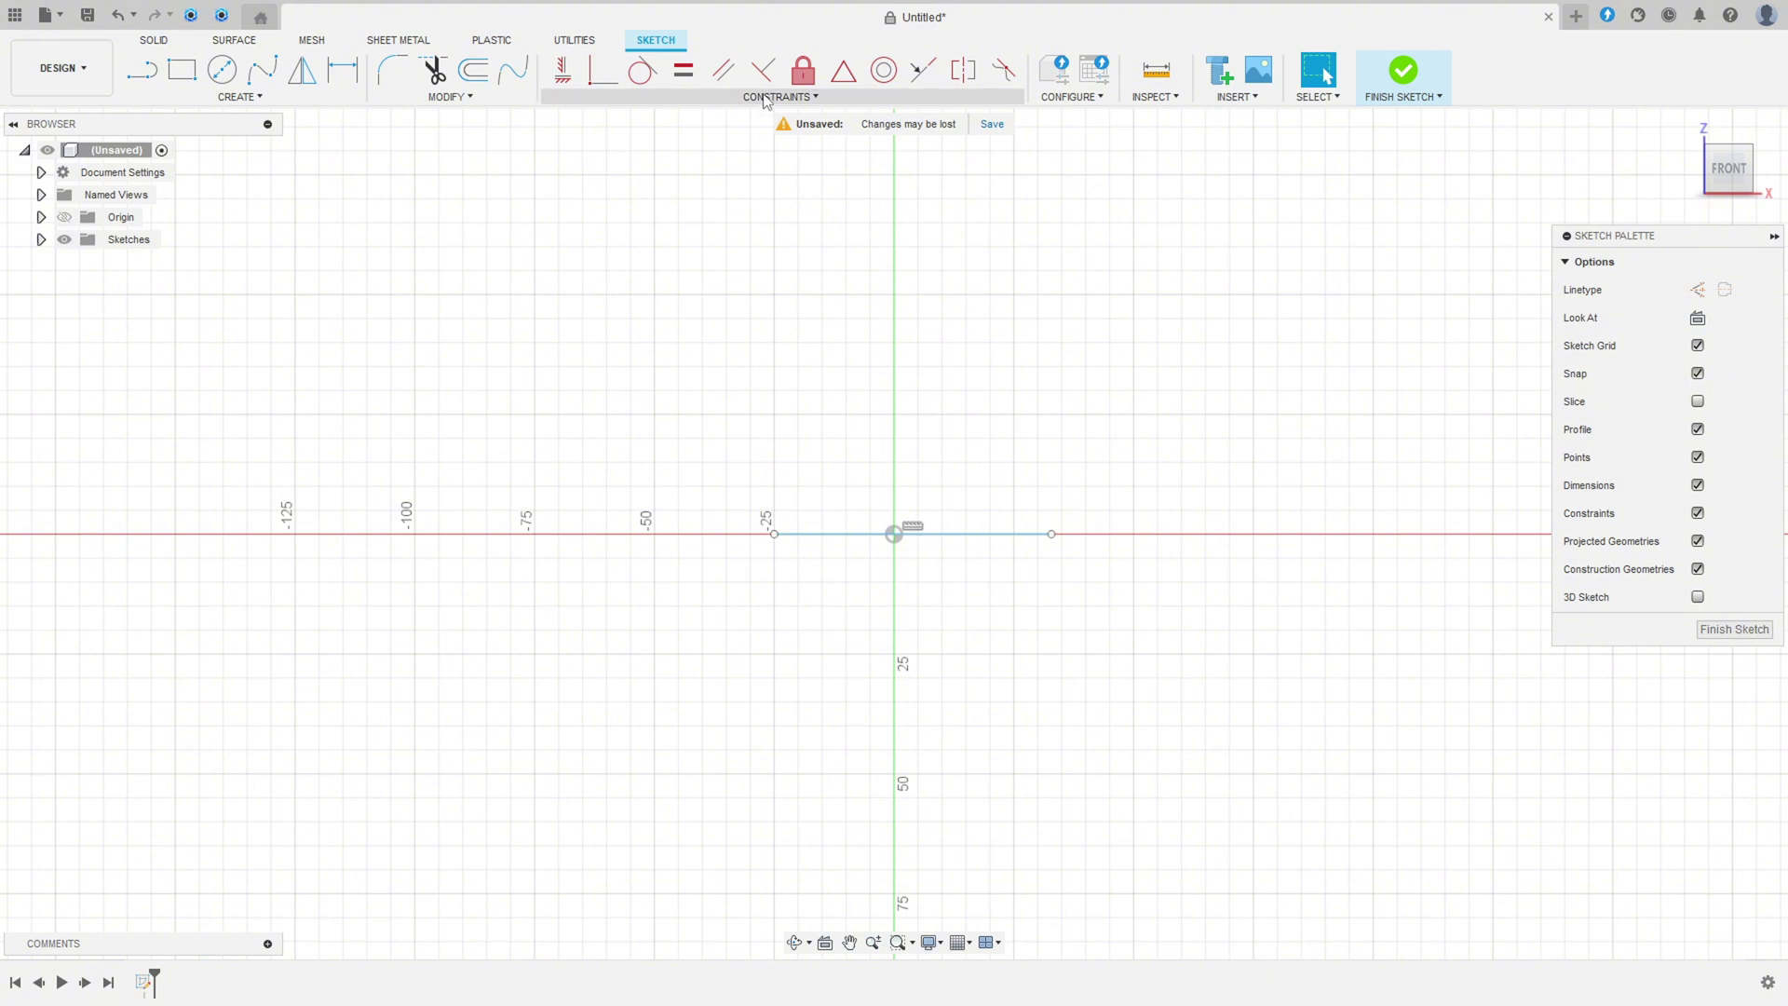
click(842, 69)
click(941, 533)
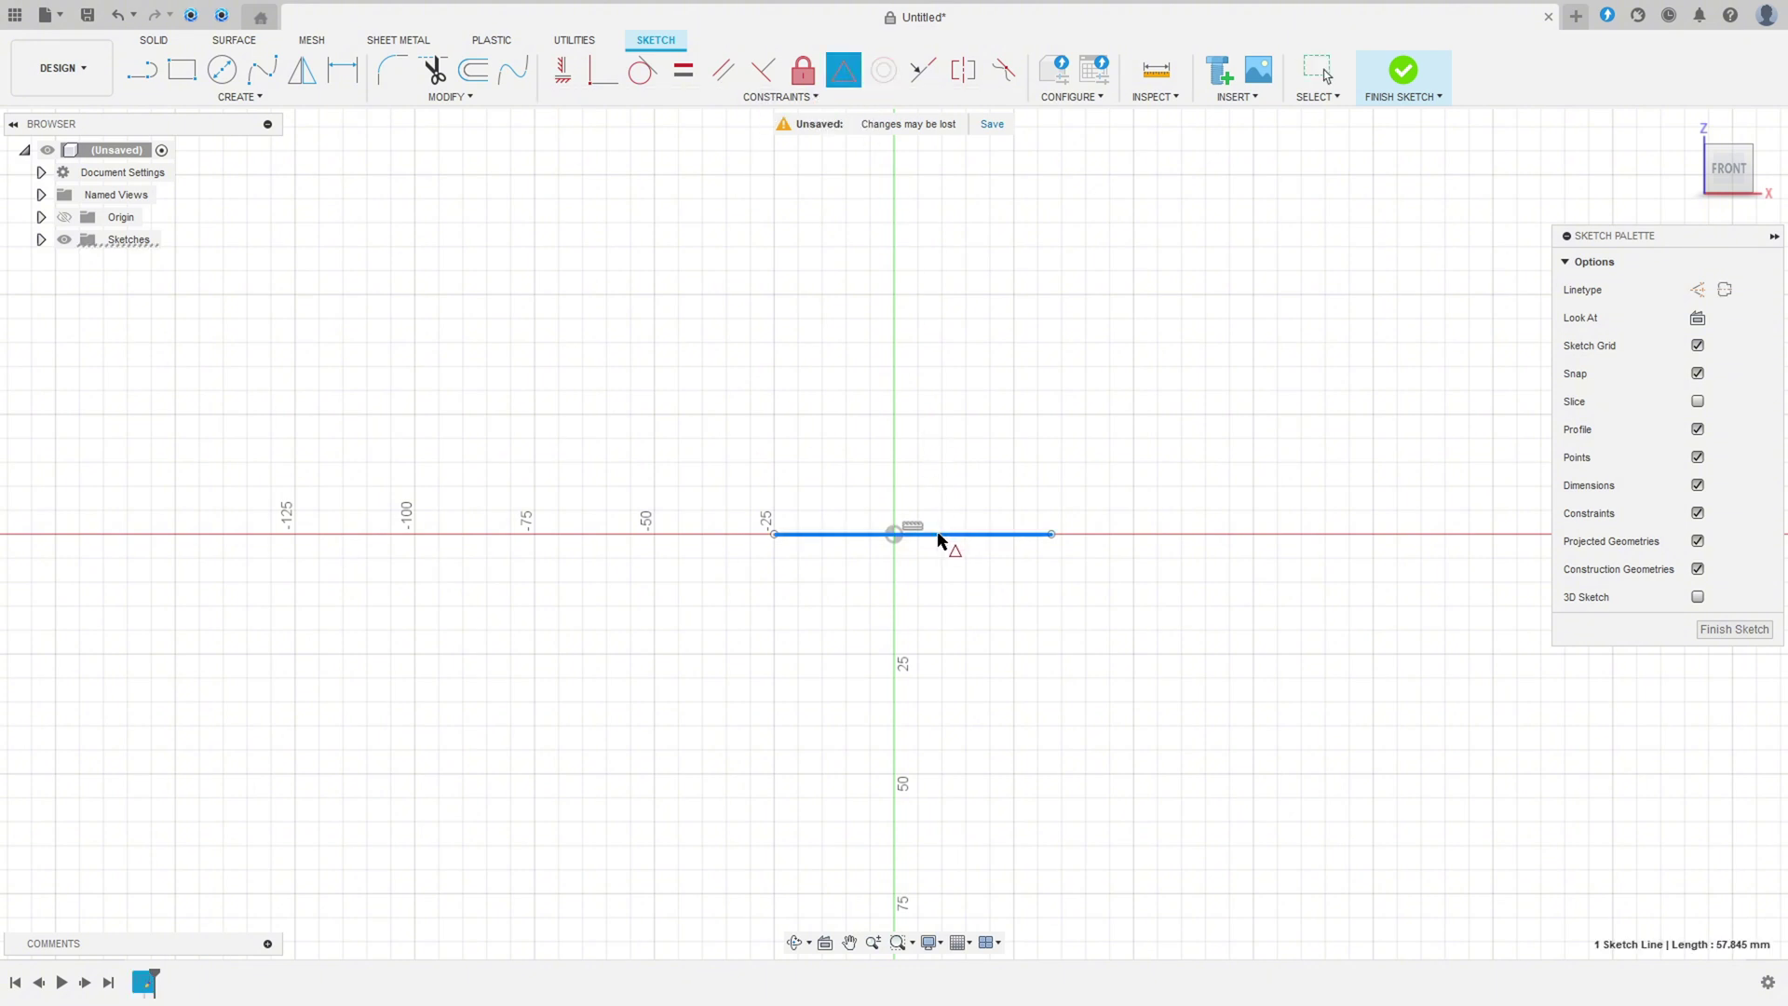
click(894, 534)
Step: Dimension the horizontal line to 50 mm
key(d)
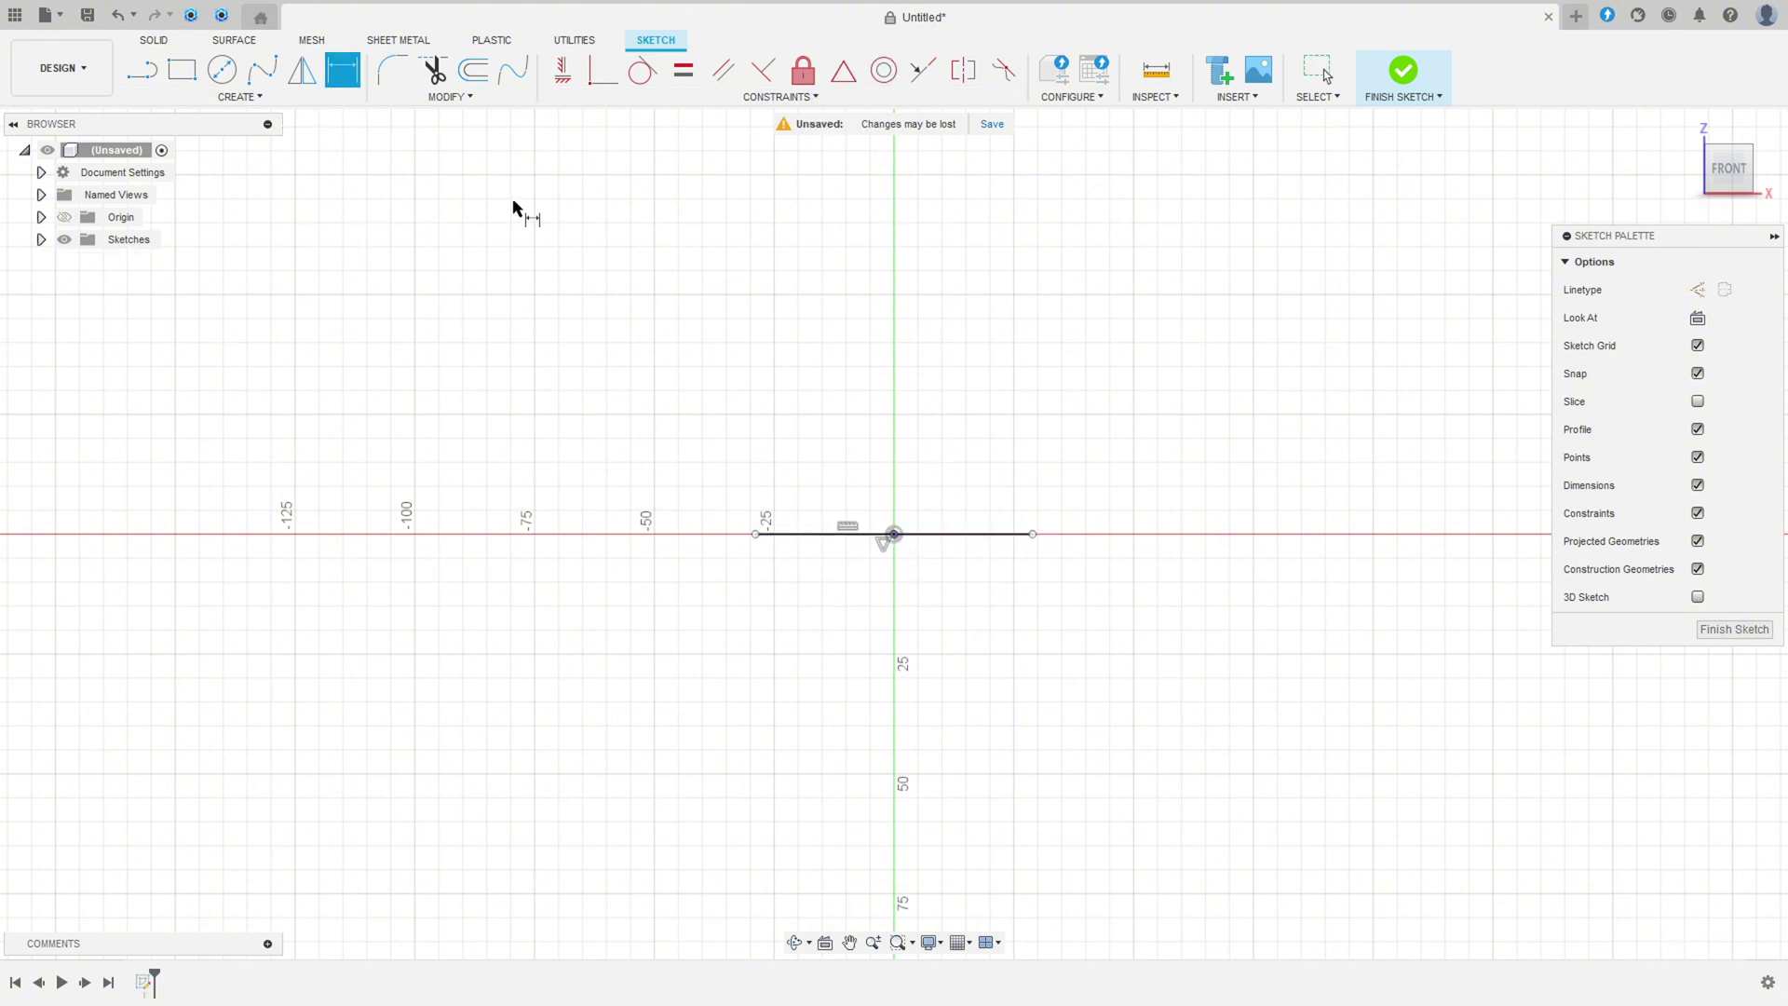
click(818, 535)
click(849, 643)
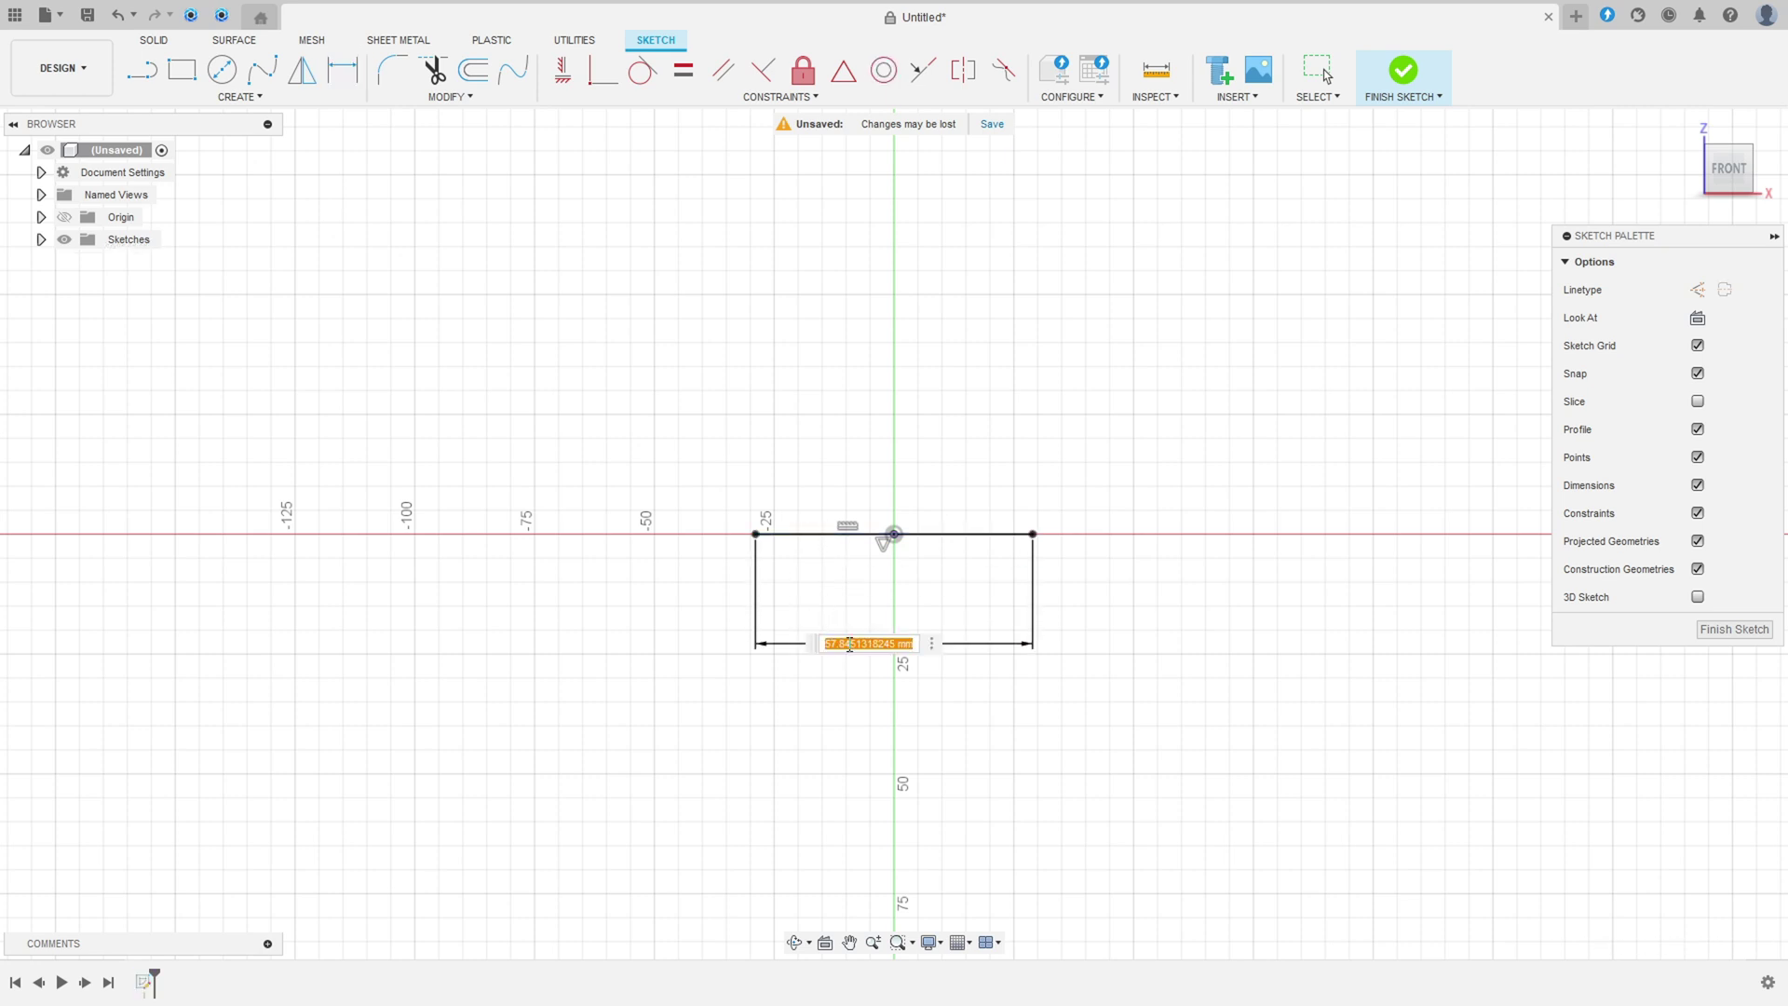
text(50)
key(Return)
Step: Draw a 25 mm vertical line up from the origin
key(l)
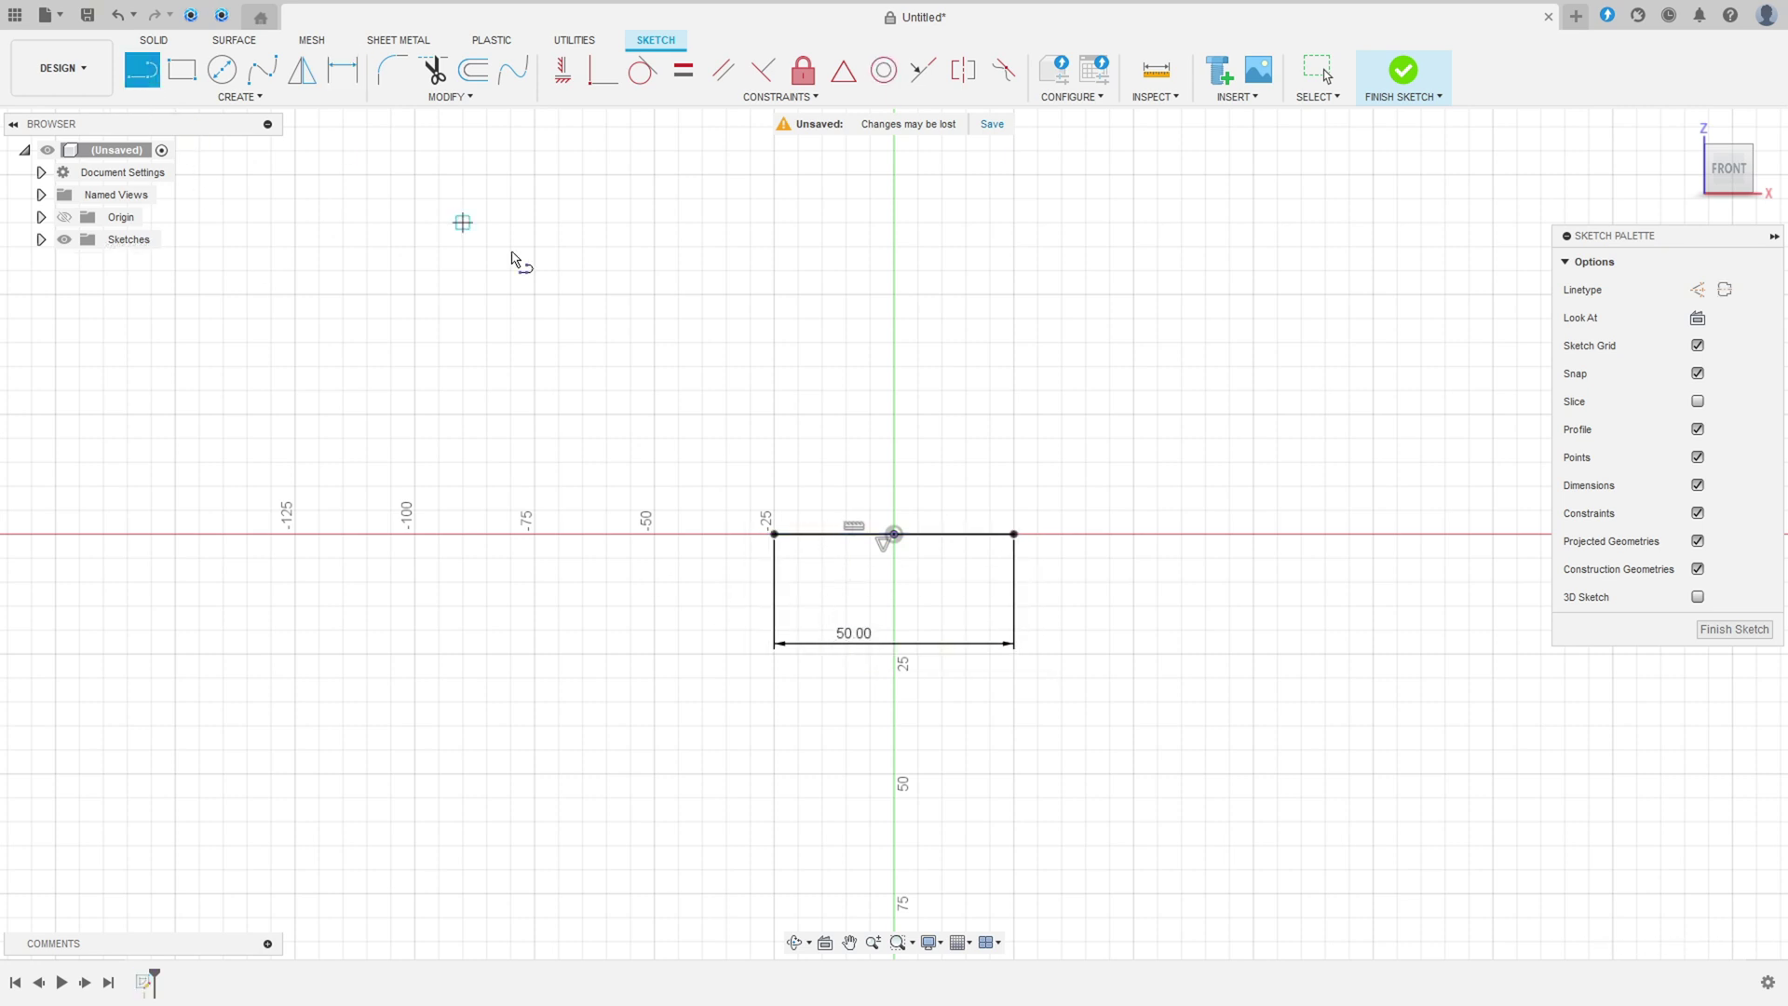
click(894, 533)
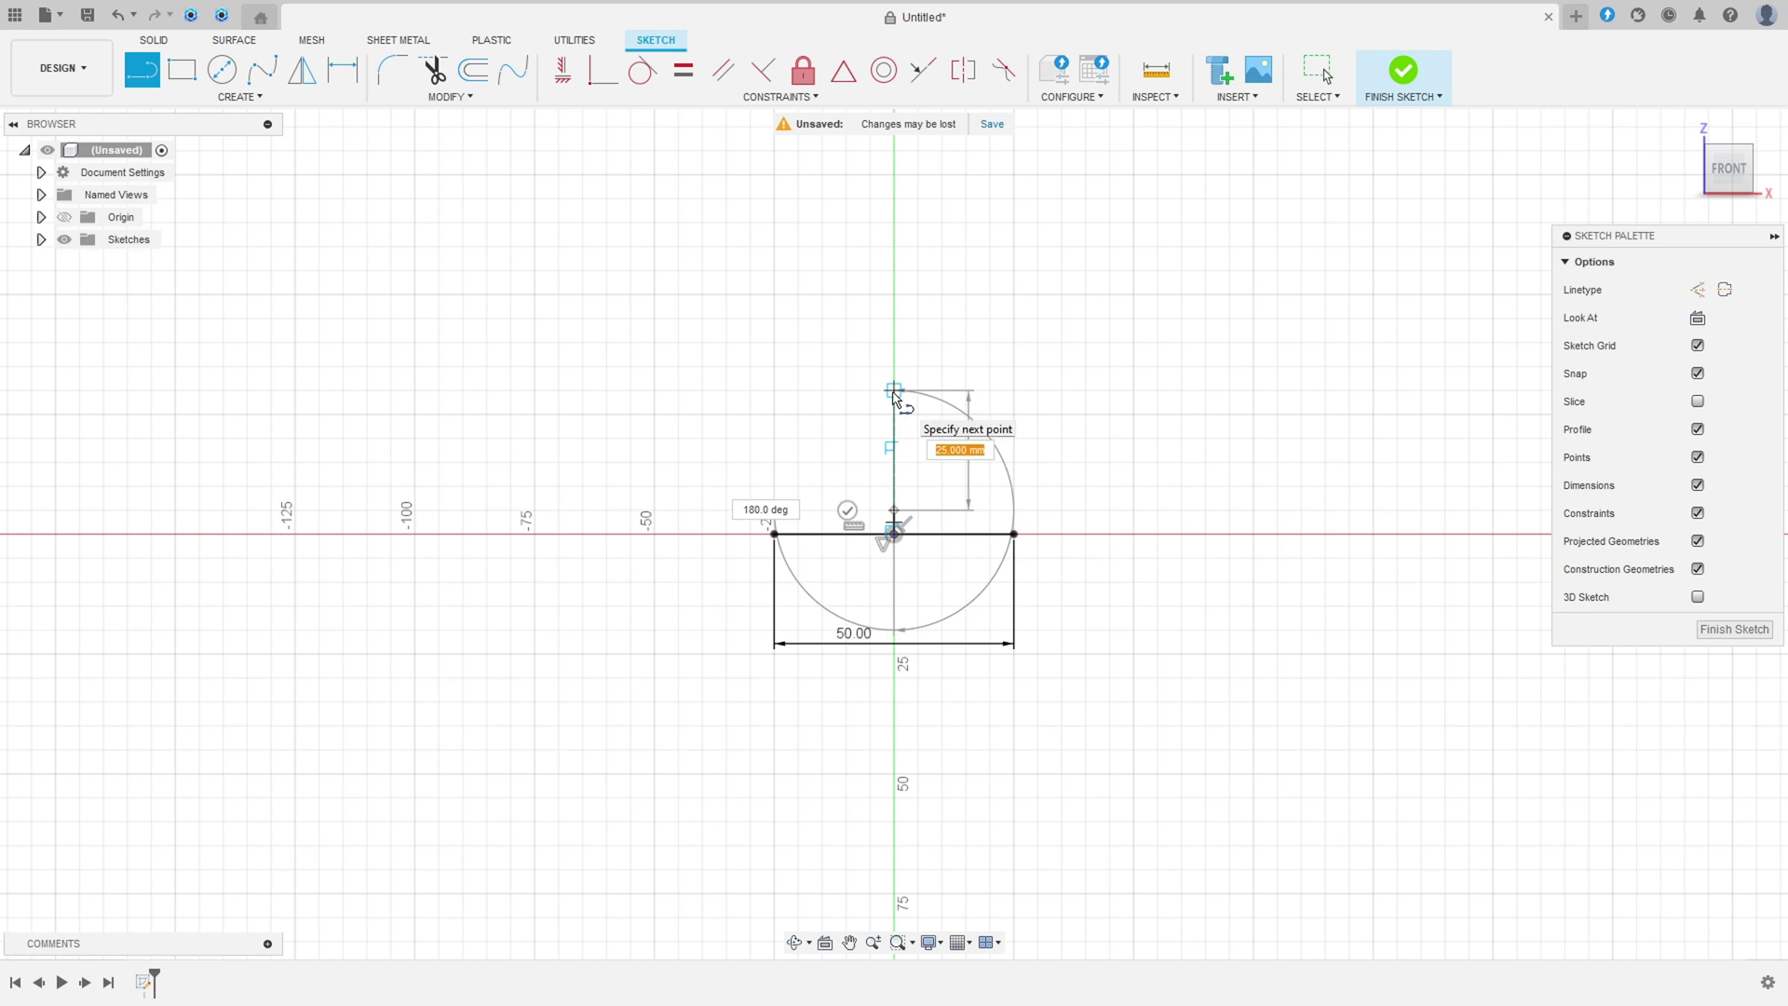
text(25)
key(Return)
key(Escape)
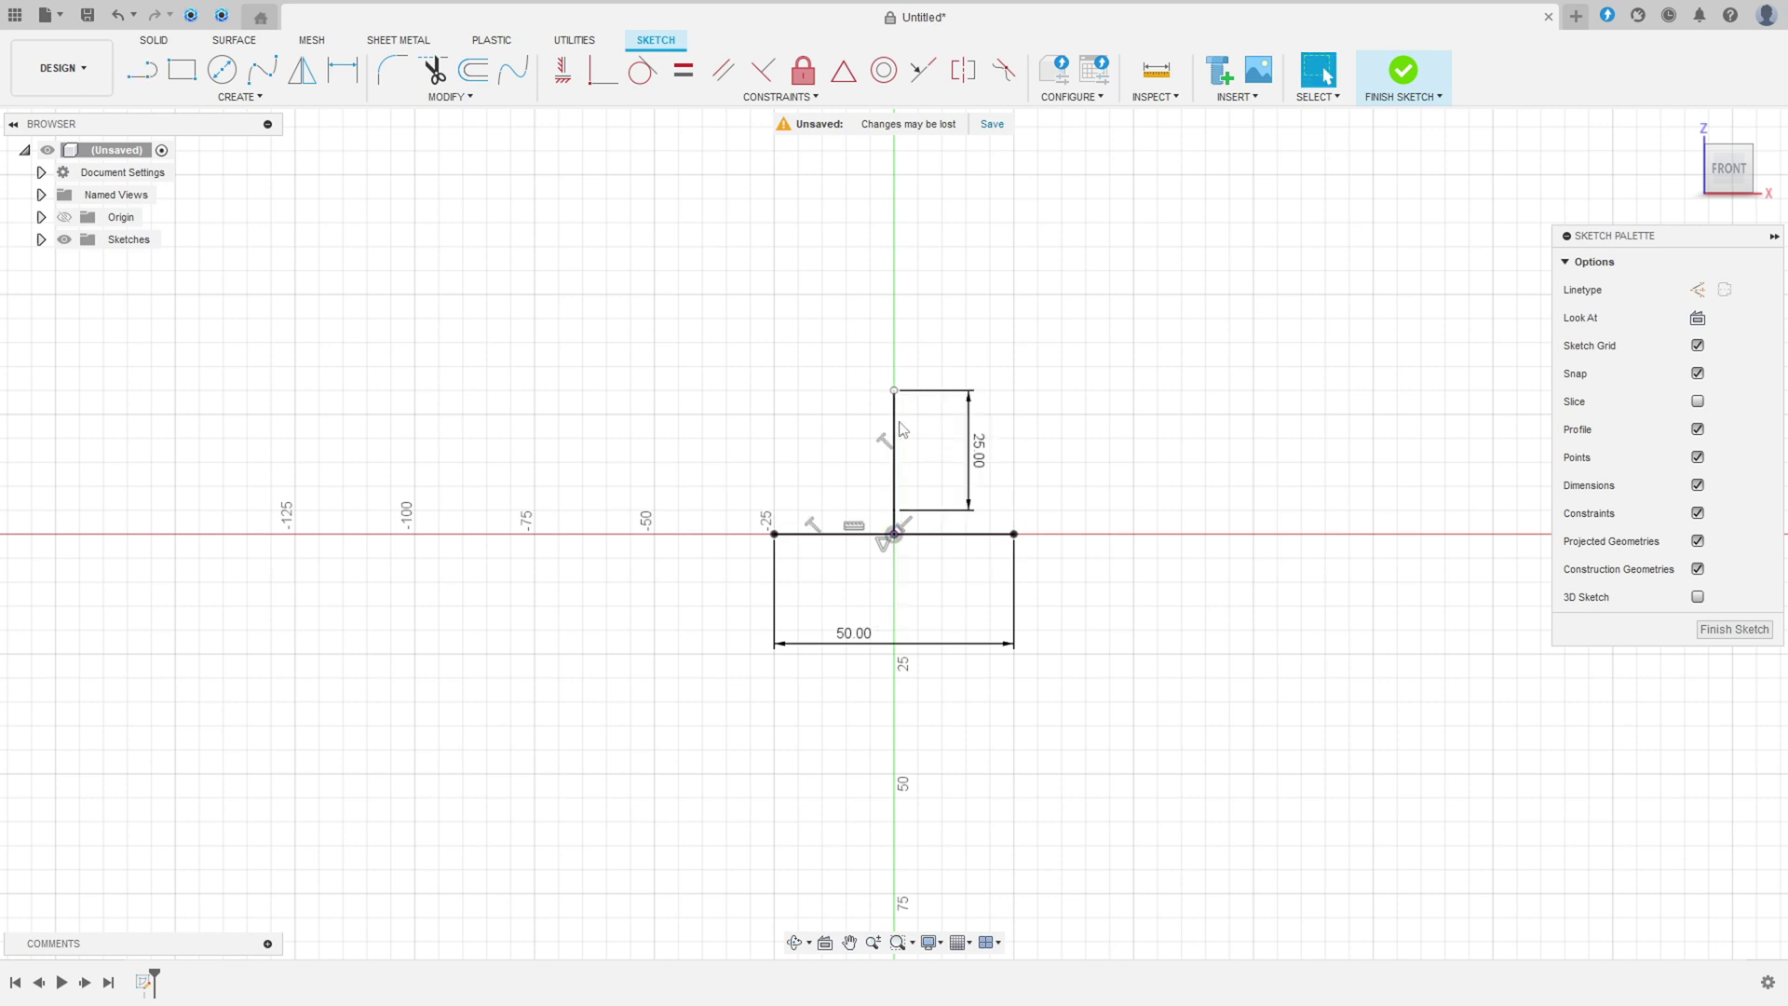
Step: Delete the stray 5 mm line, attach the 25 mm line to the origin, and finish the sketch
scroll(892, 518, up, 3)
click(895, 525)
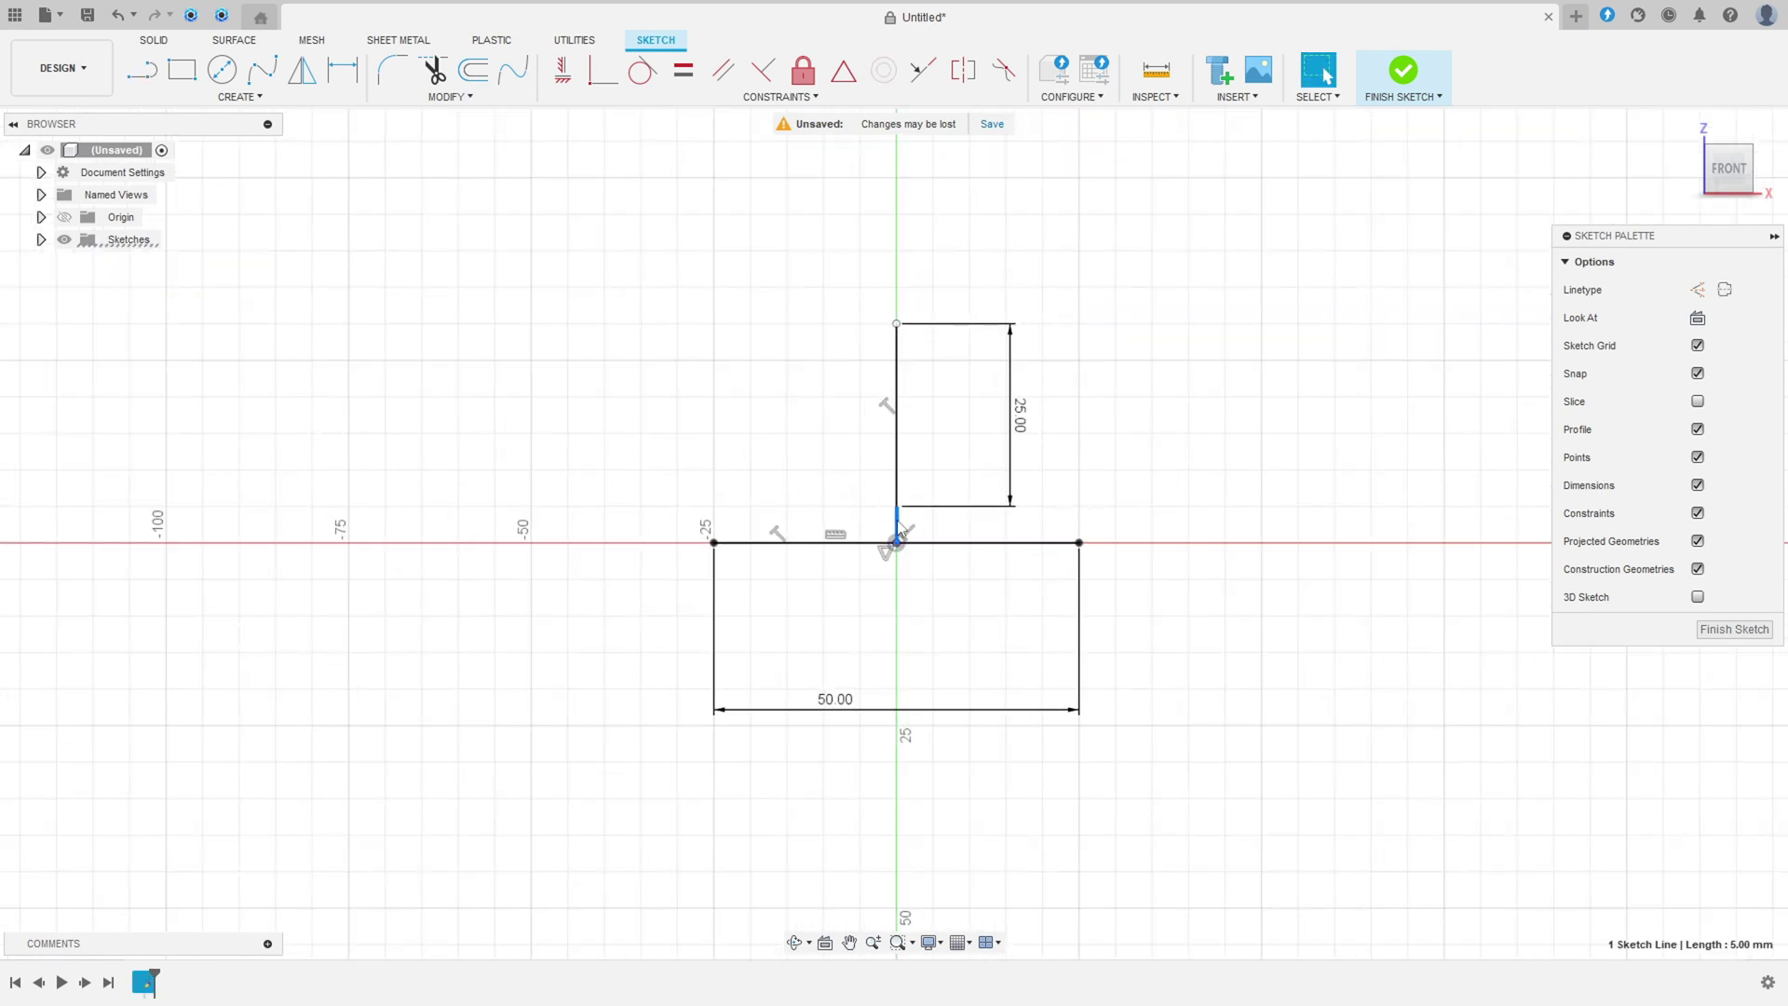
key(Delete)
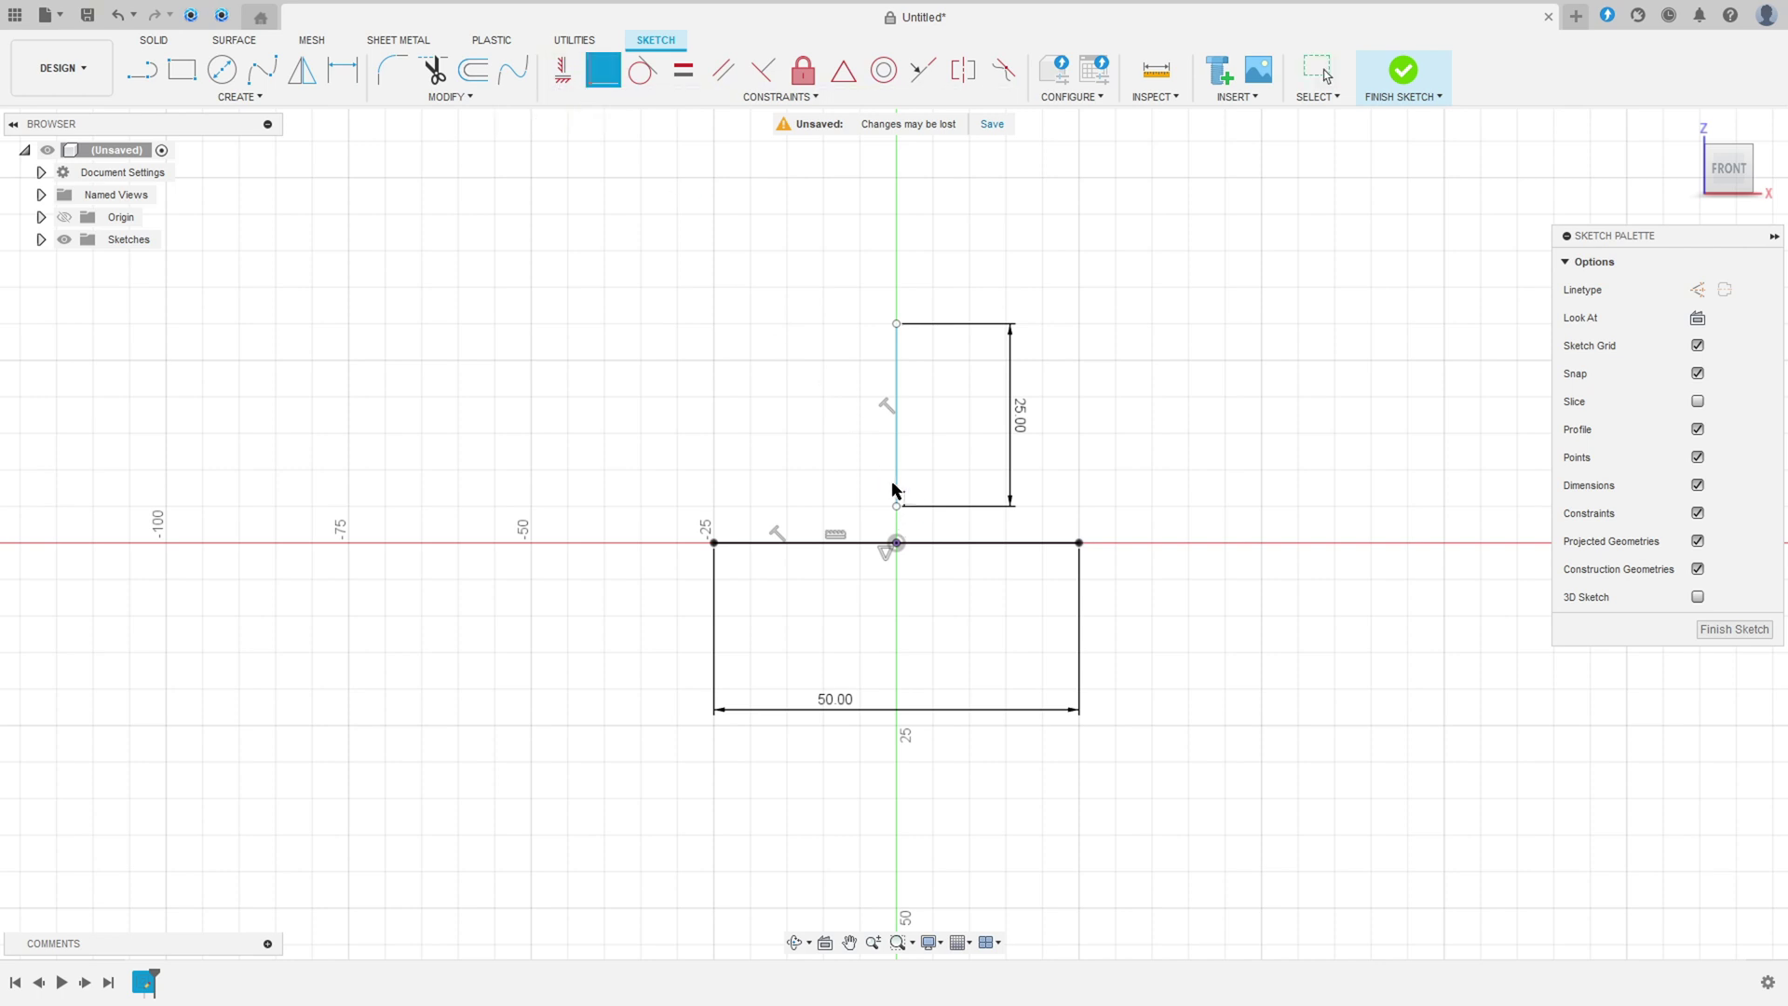
drag(894, 507, 896, 543)
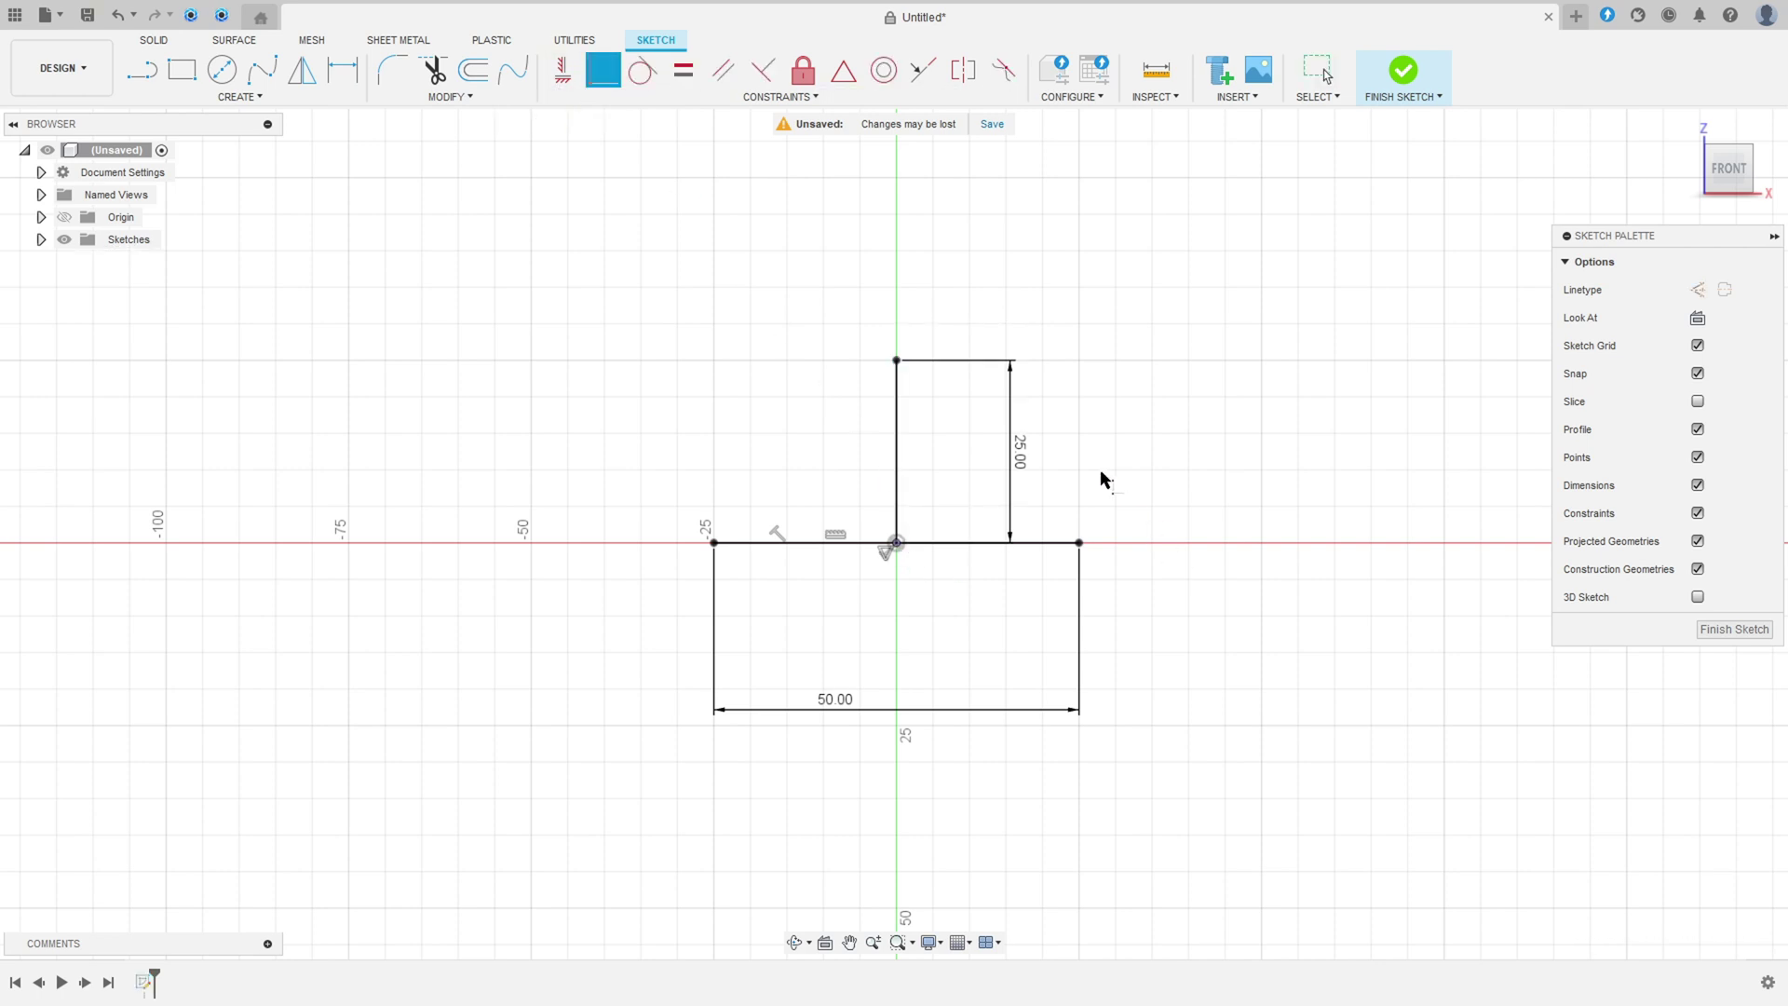
scroll(1161, 479, down, 2)
drag(1046, 453, 1195, 458)
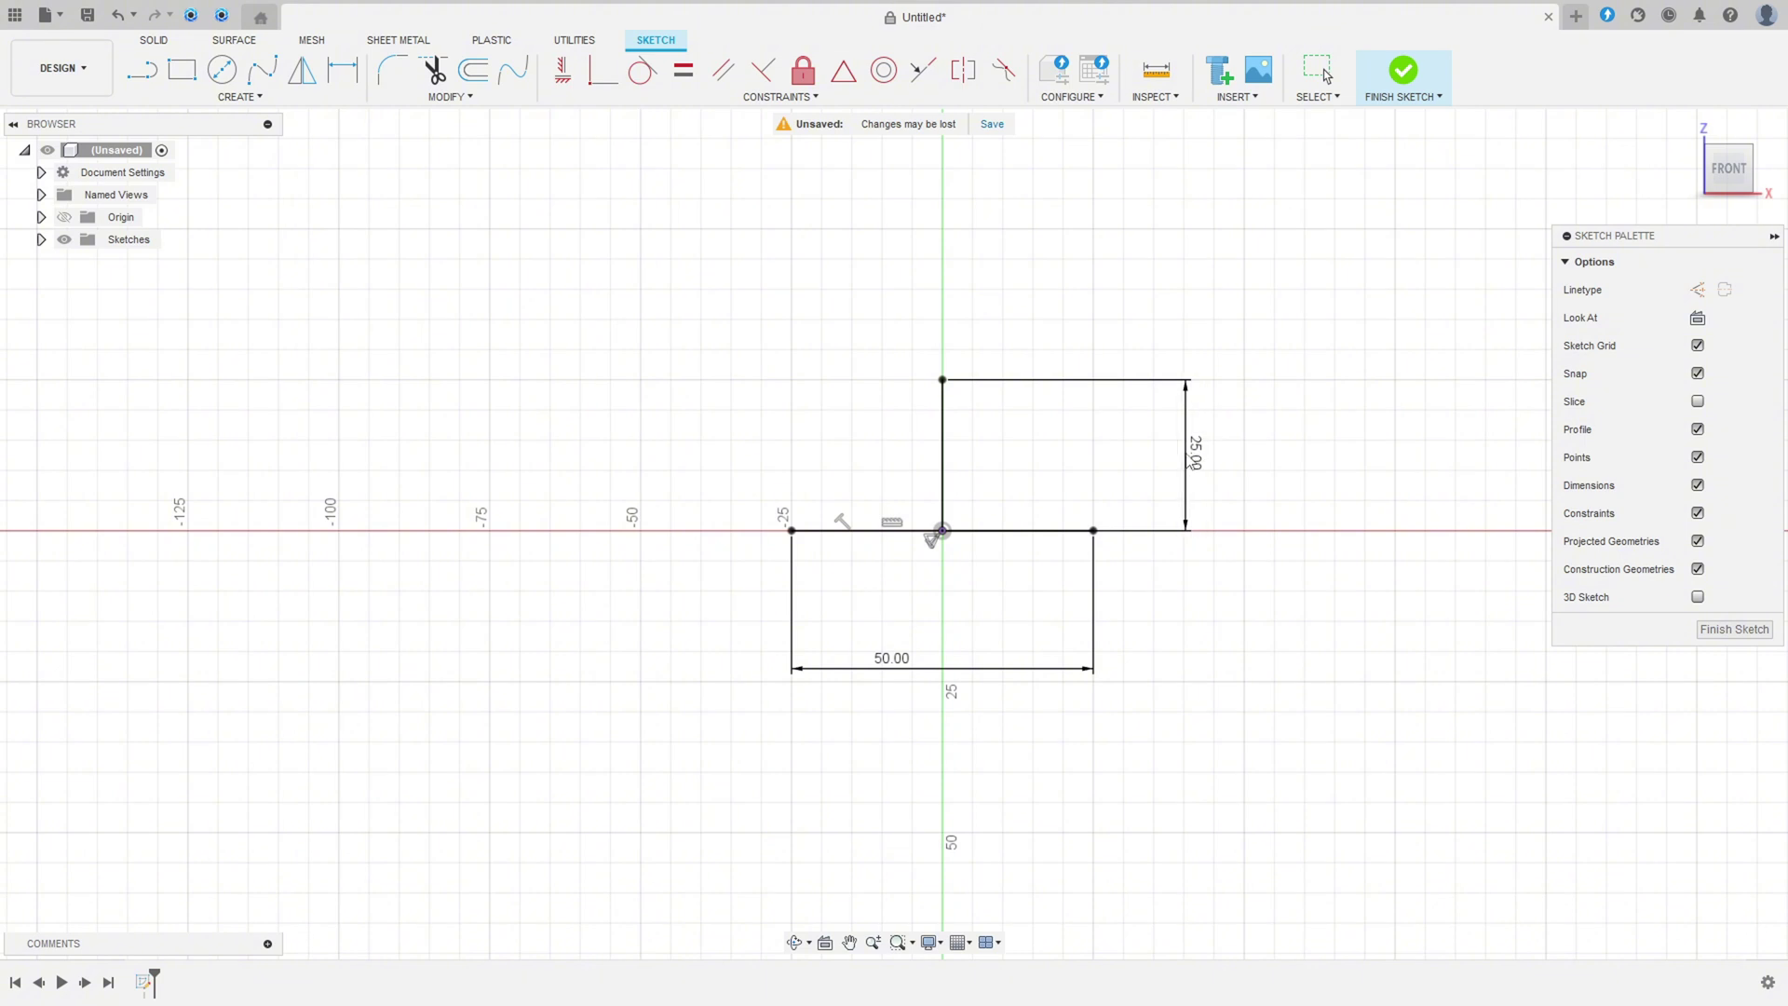
click(1406, 74)
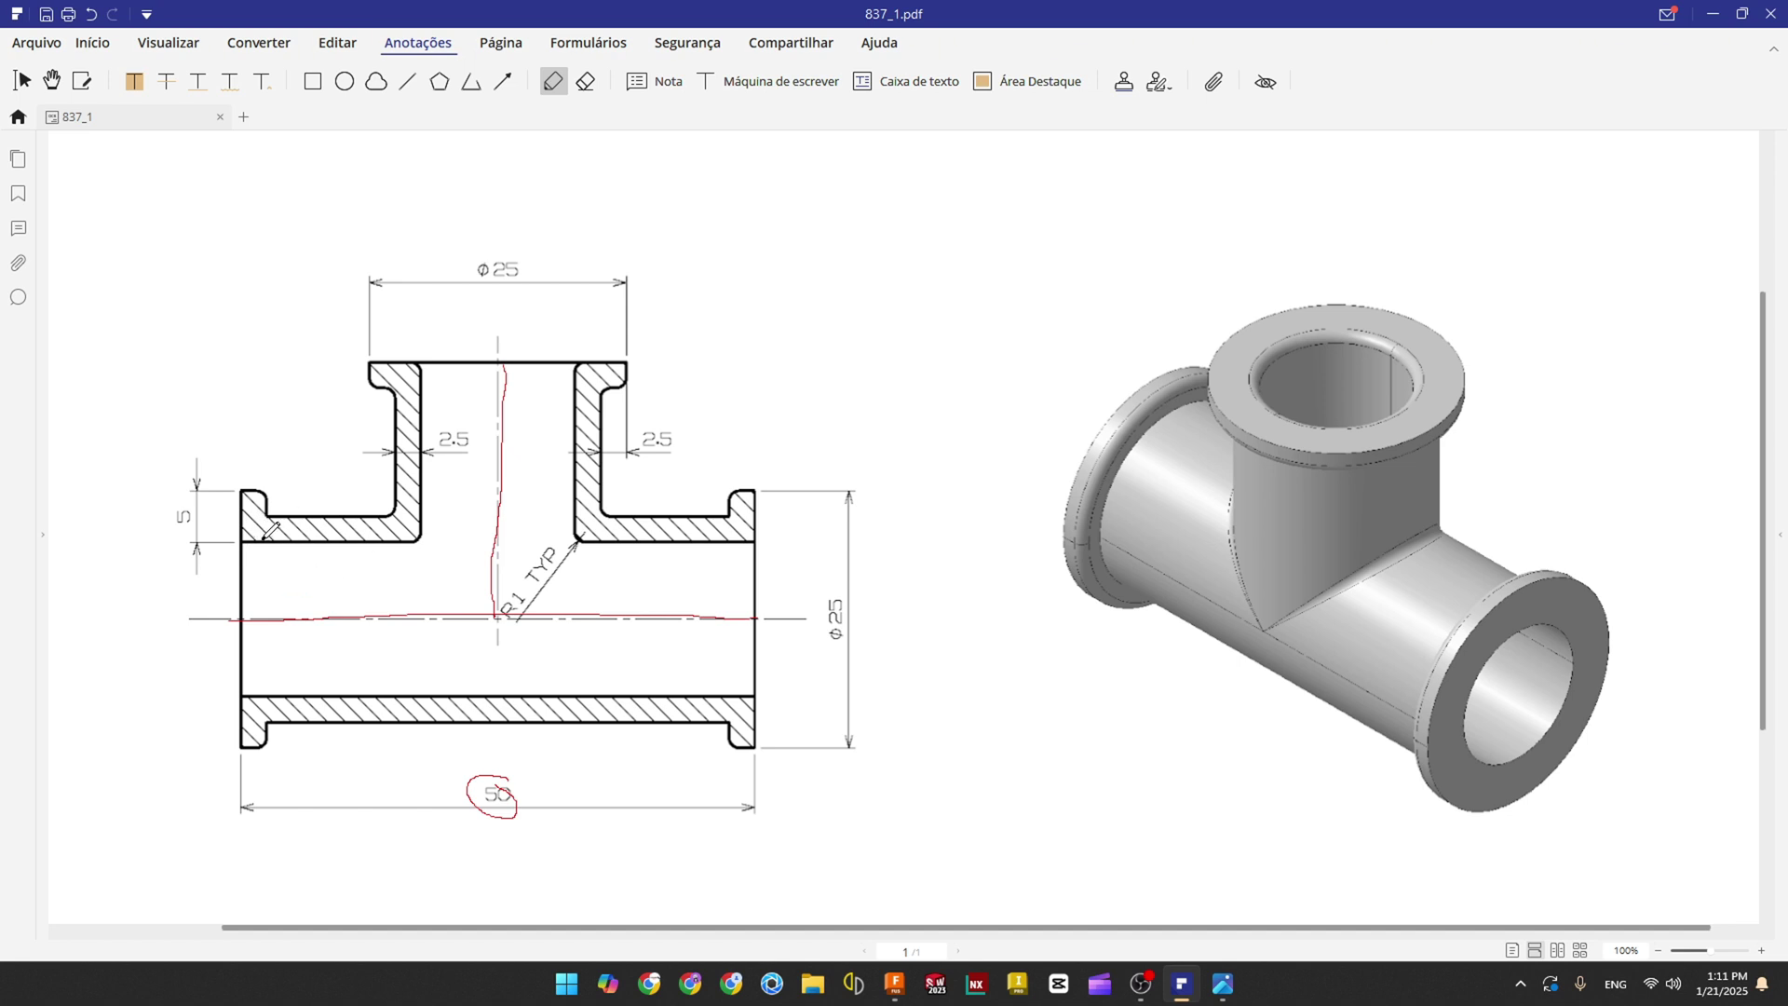
Step: Trace the upper and lower inner pipe walls in red
drag(244, 540, 331, 542)
drag(246, 693, 756, 697)
drag(664, 540, 752, 539)
Step: Circle ϕ25 and both 2.5 dimensions, mark 5 on the flanges, and note 25−5−5→15
mouse_move(498, 246)
mouse_down()
mouse_move(516, 282)
mouse_move(510, 245)
mouse_up()
mouse_move(661, 431)
mouse_down()
mouse_move(641, 440)
mouse_move(664, 425)
mouse_up()
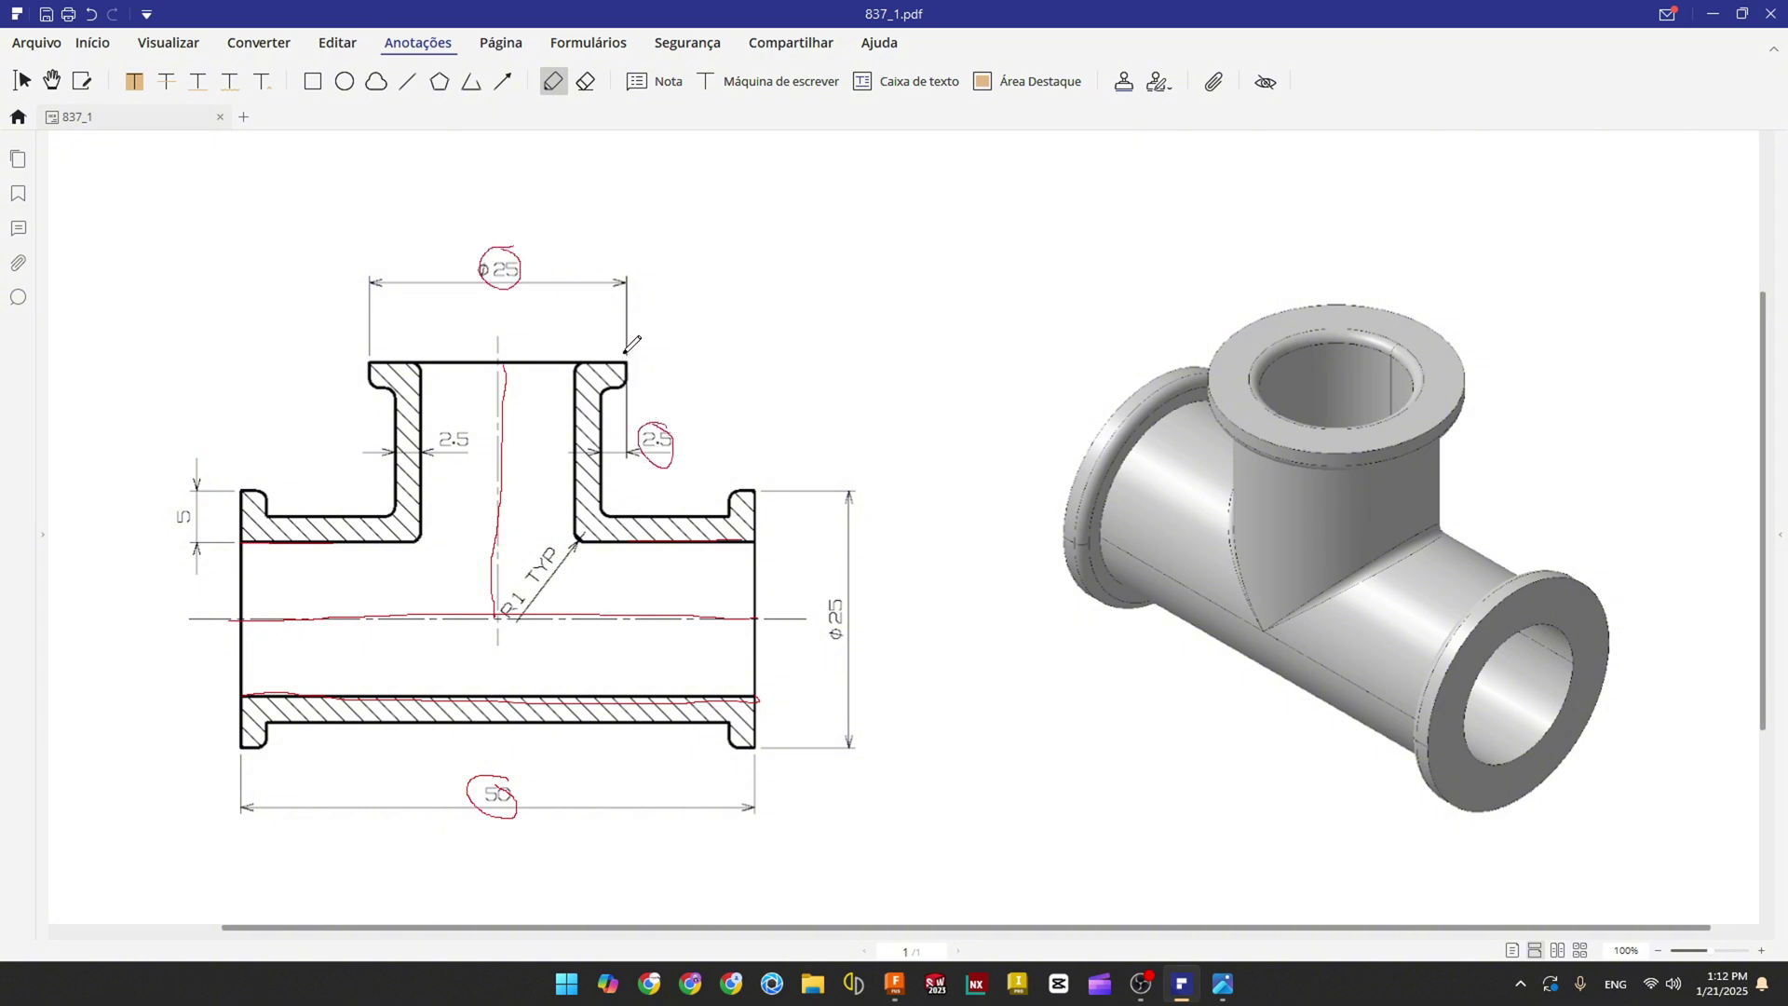
drag(625, 353, 629, 367)
drag(573, 425, 604, 443)
mouse_move(470, 439)
mouse_down()
mouse_move(449, 420)
mouse_move(468, 417)
mouse_up()
mouse_move(592, 324)
mouse_down()
mouse_move(599, 344)
mouse_move(610, 318)
mouse_move(616, 357)
mouse_up()
drag(366, 358, 383, 351)
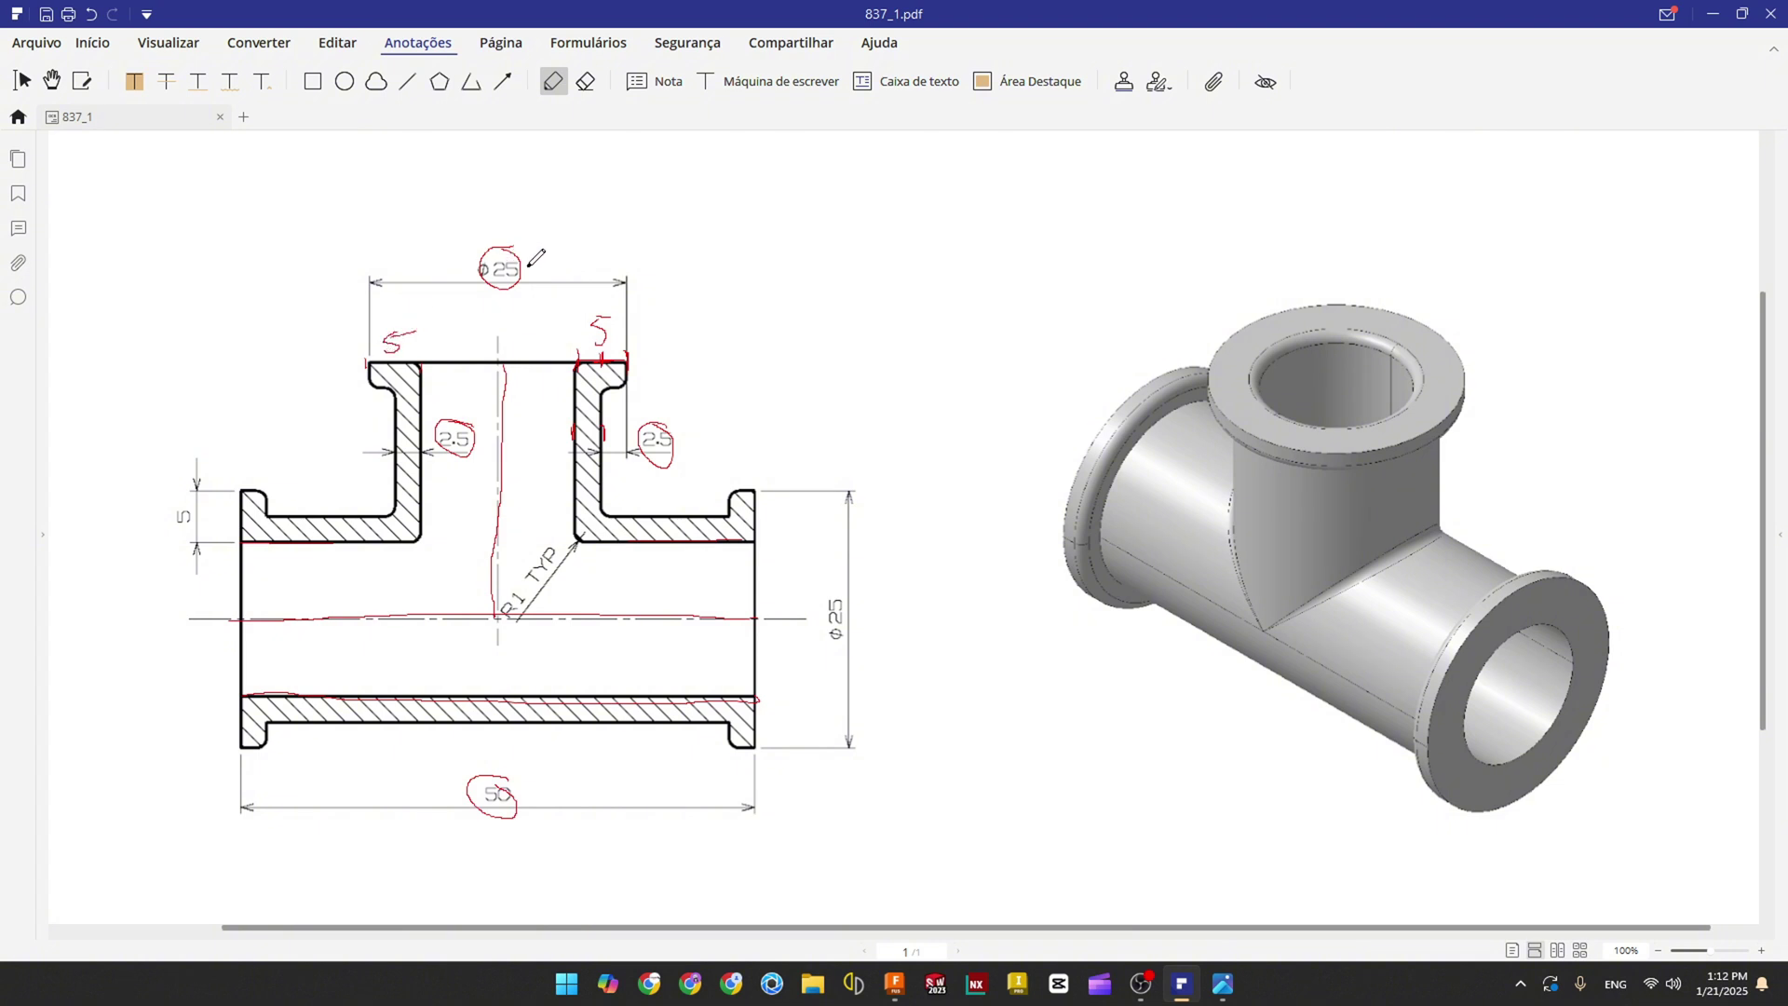
mouse_move(542, 267)
mouse_down()
mouse_move(741, 278)
mouse_move(756, 255)
mouse_up()
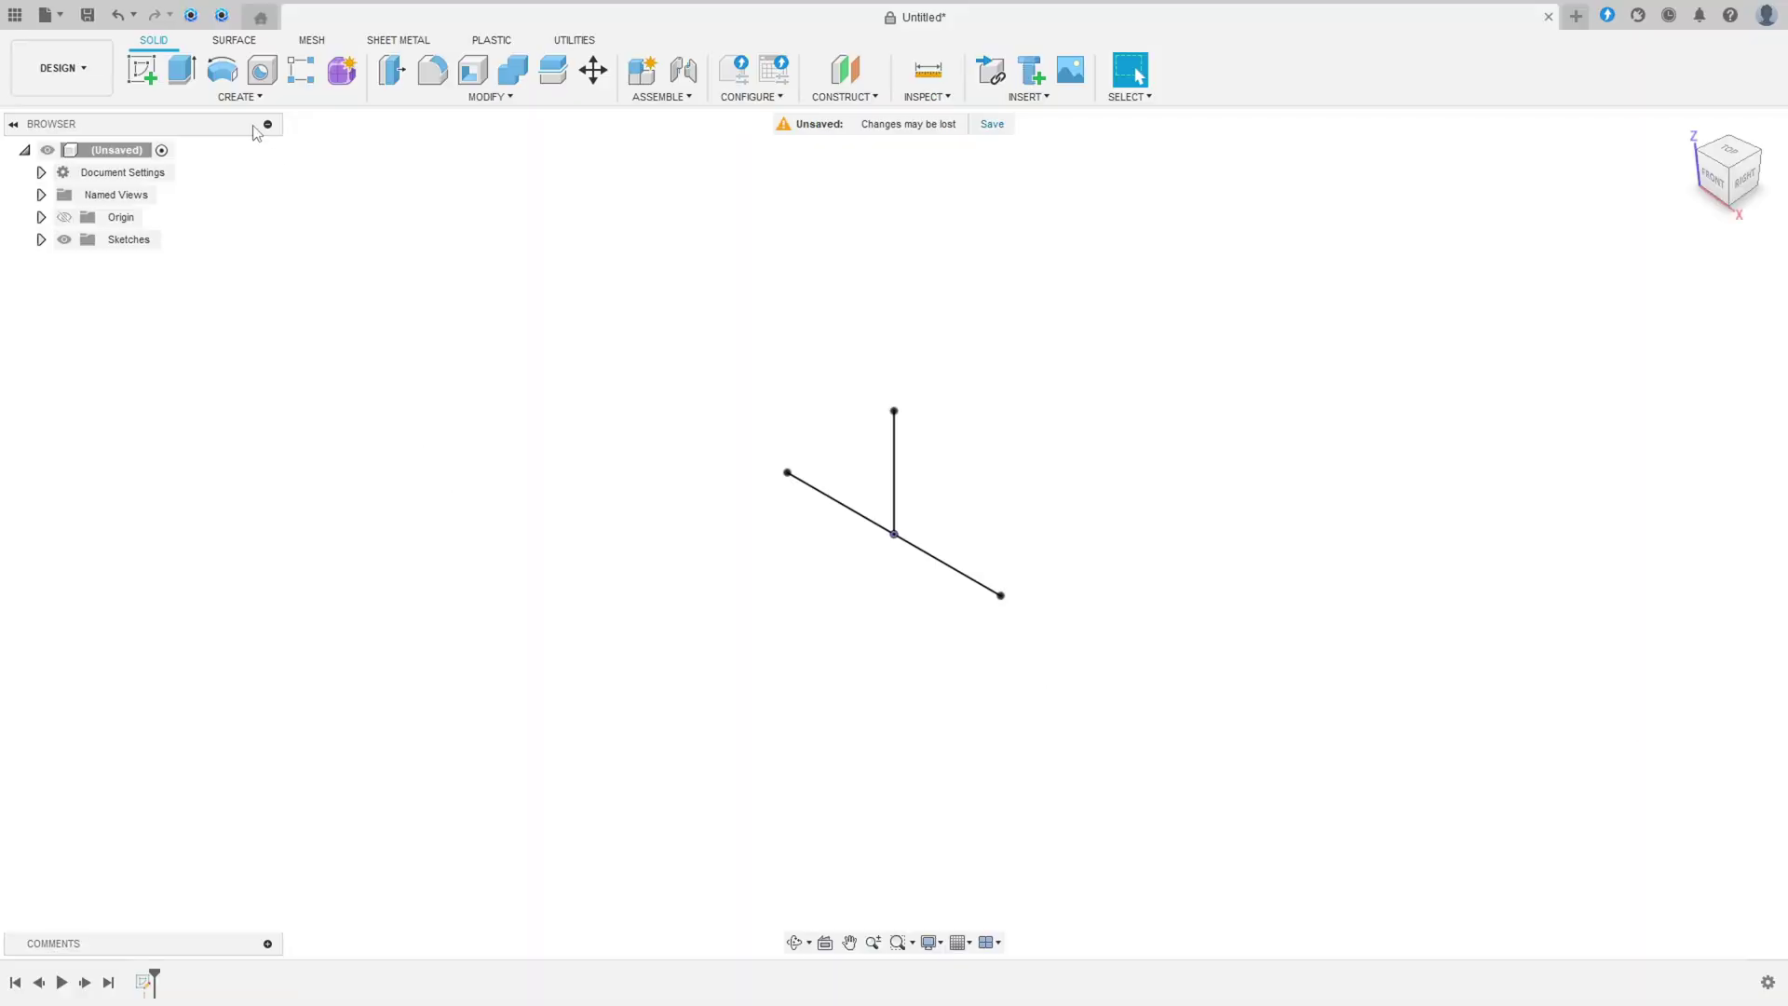
Step: Create a 15 mm solid pipe along the horizontal sketch line
click(239, 97)
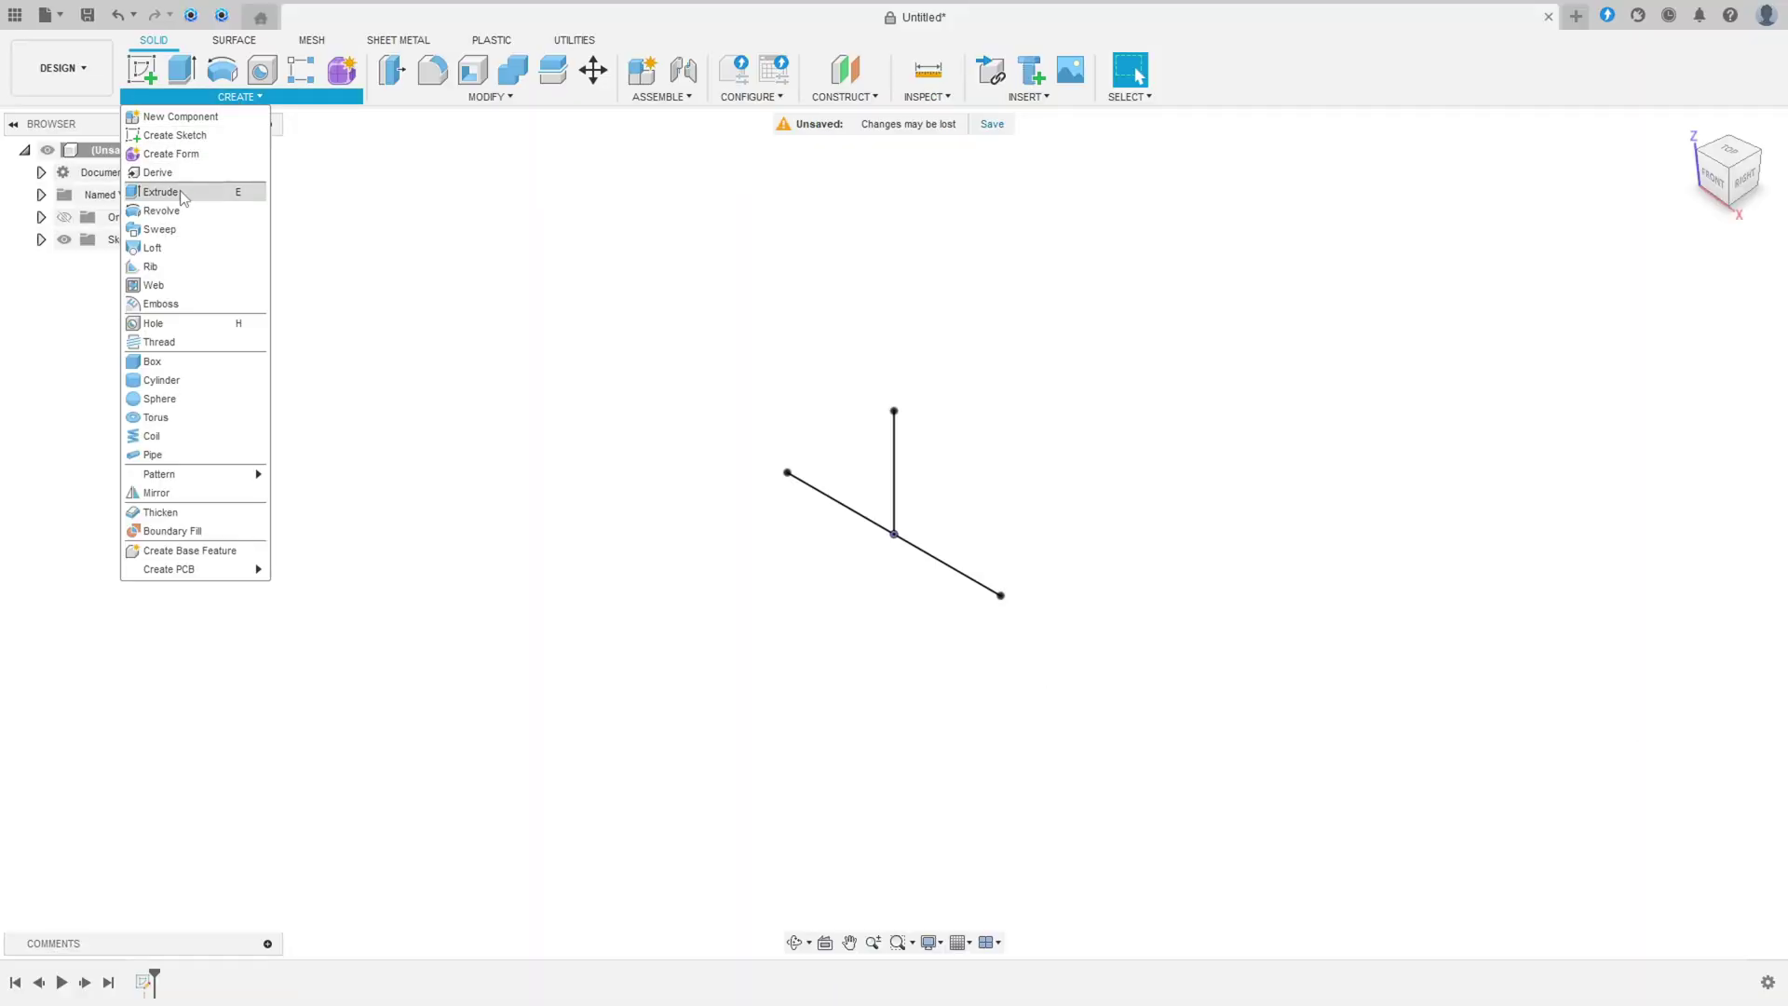
click(155, 455)
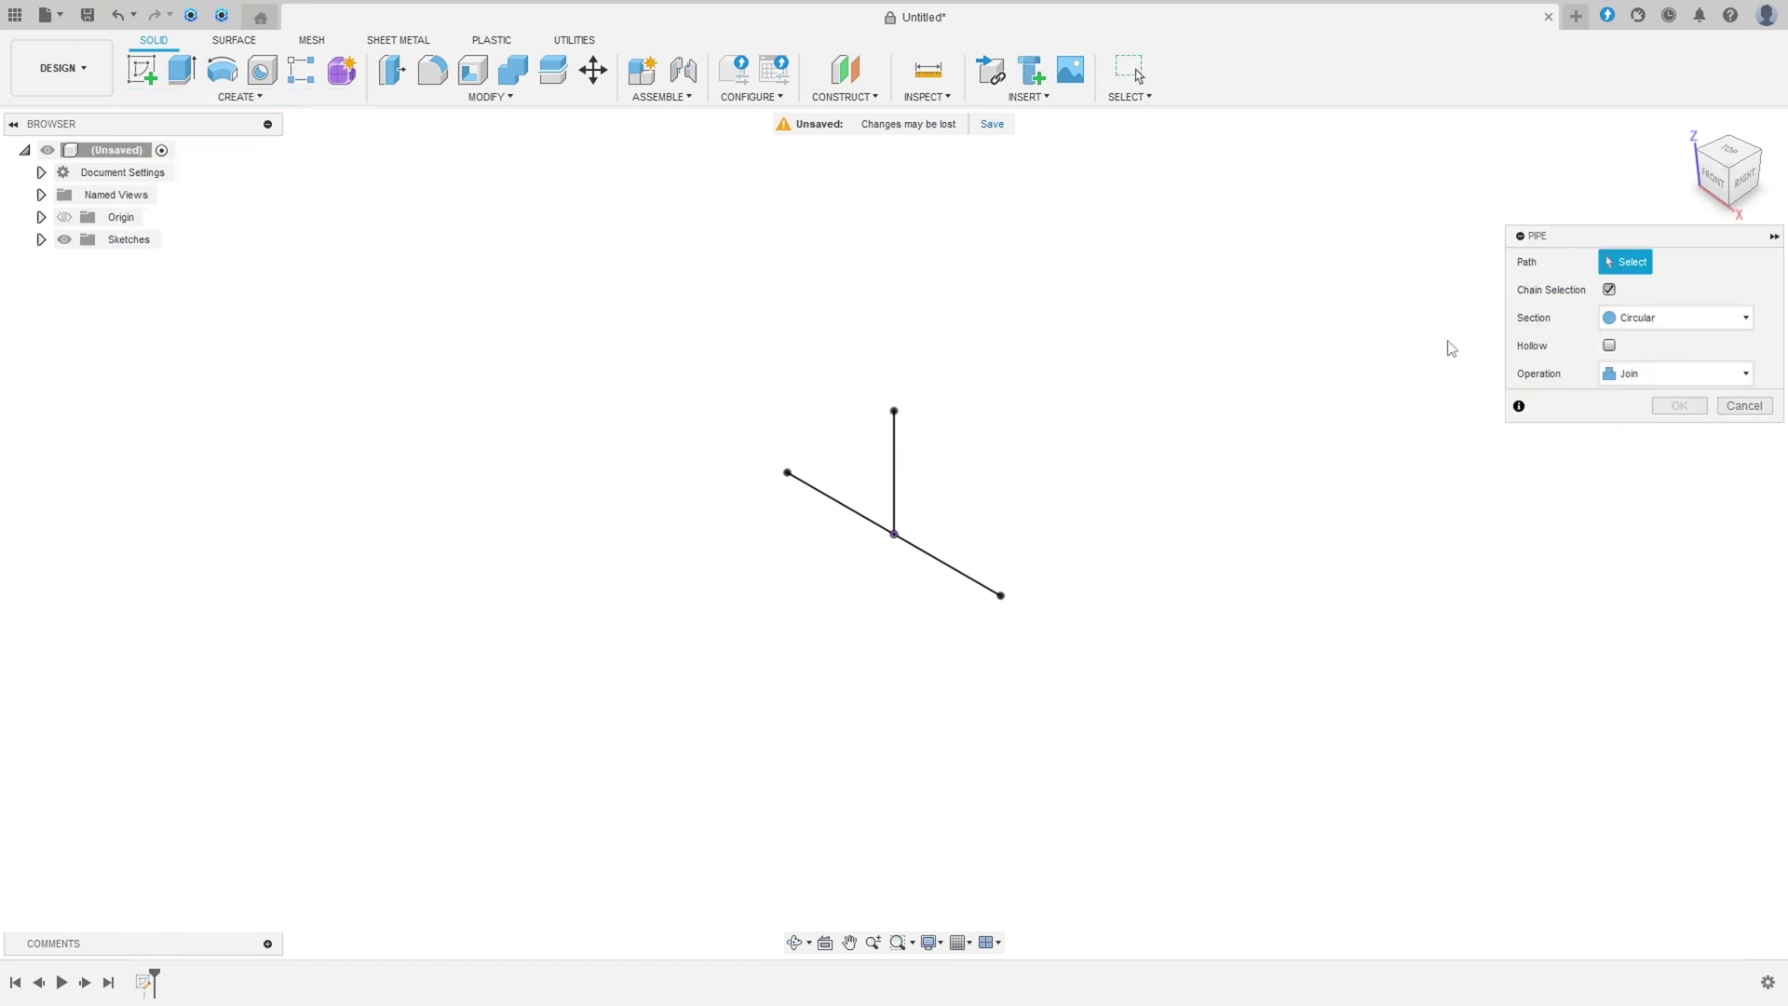
click(923, 553)
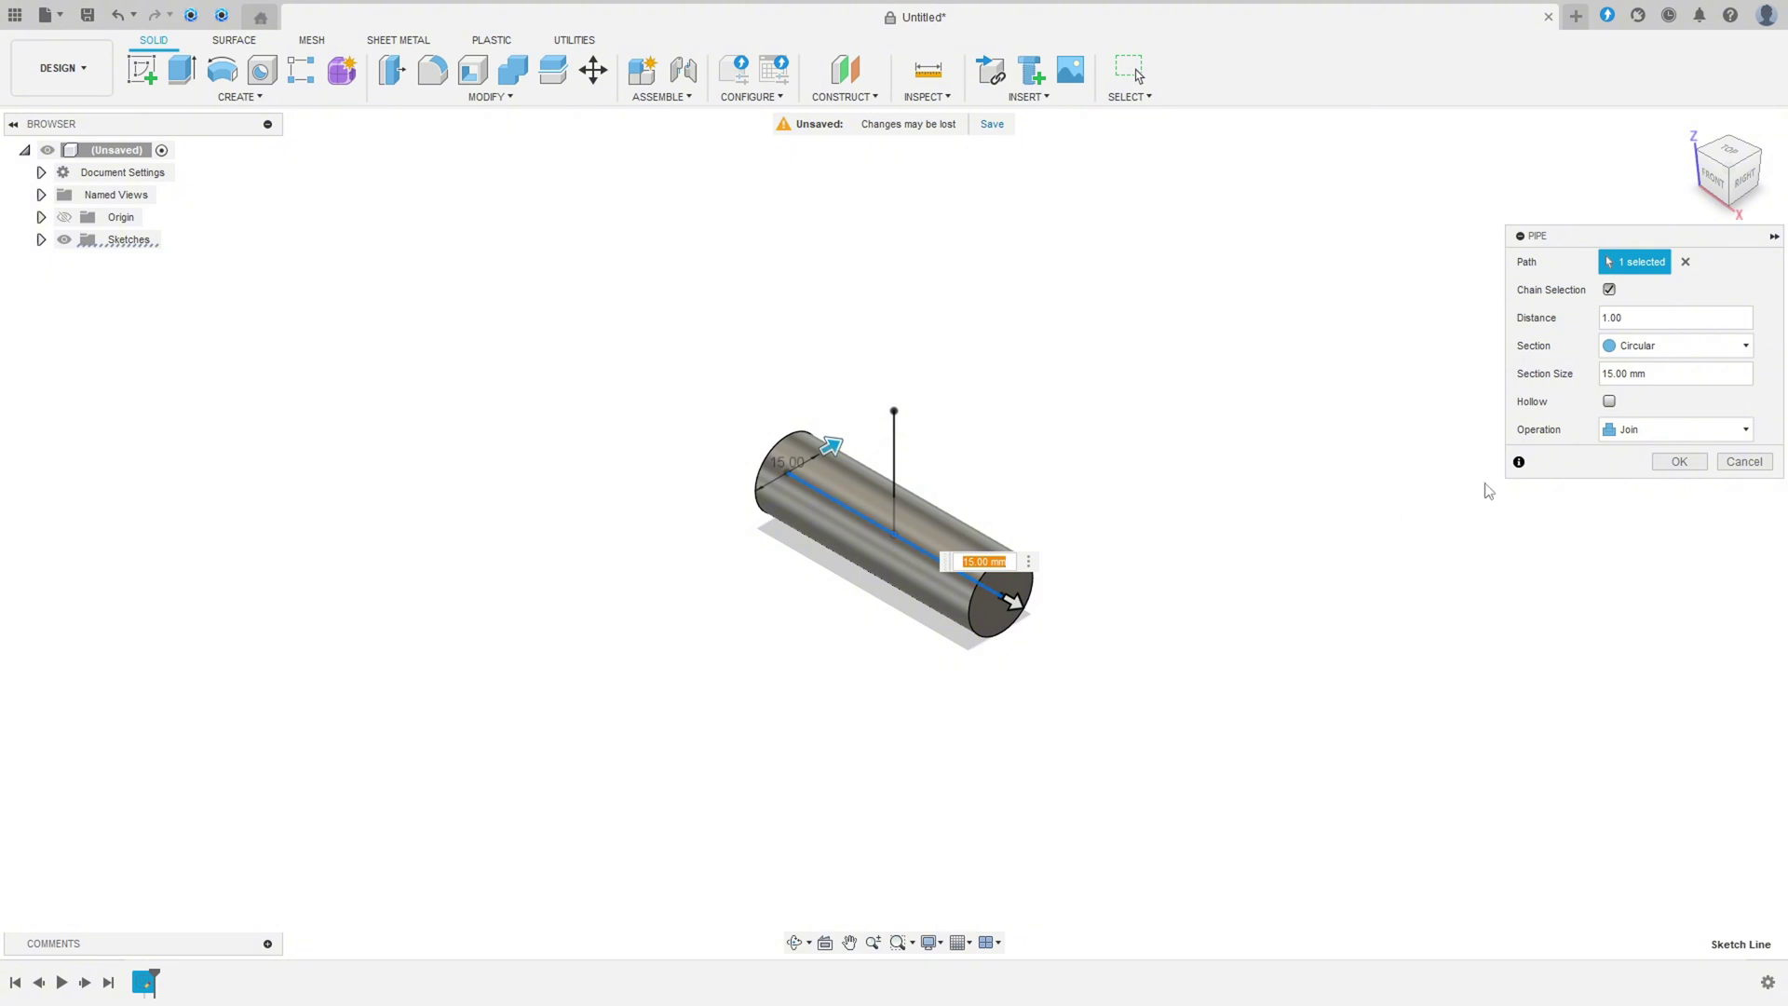
click(1625, 374)
click(1679, 463)
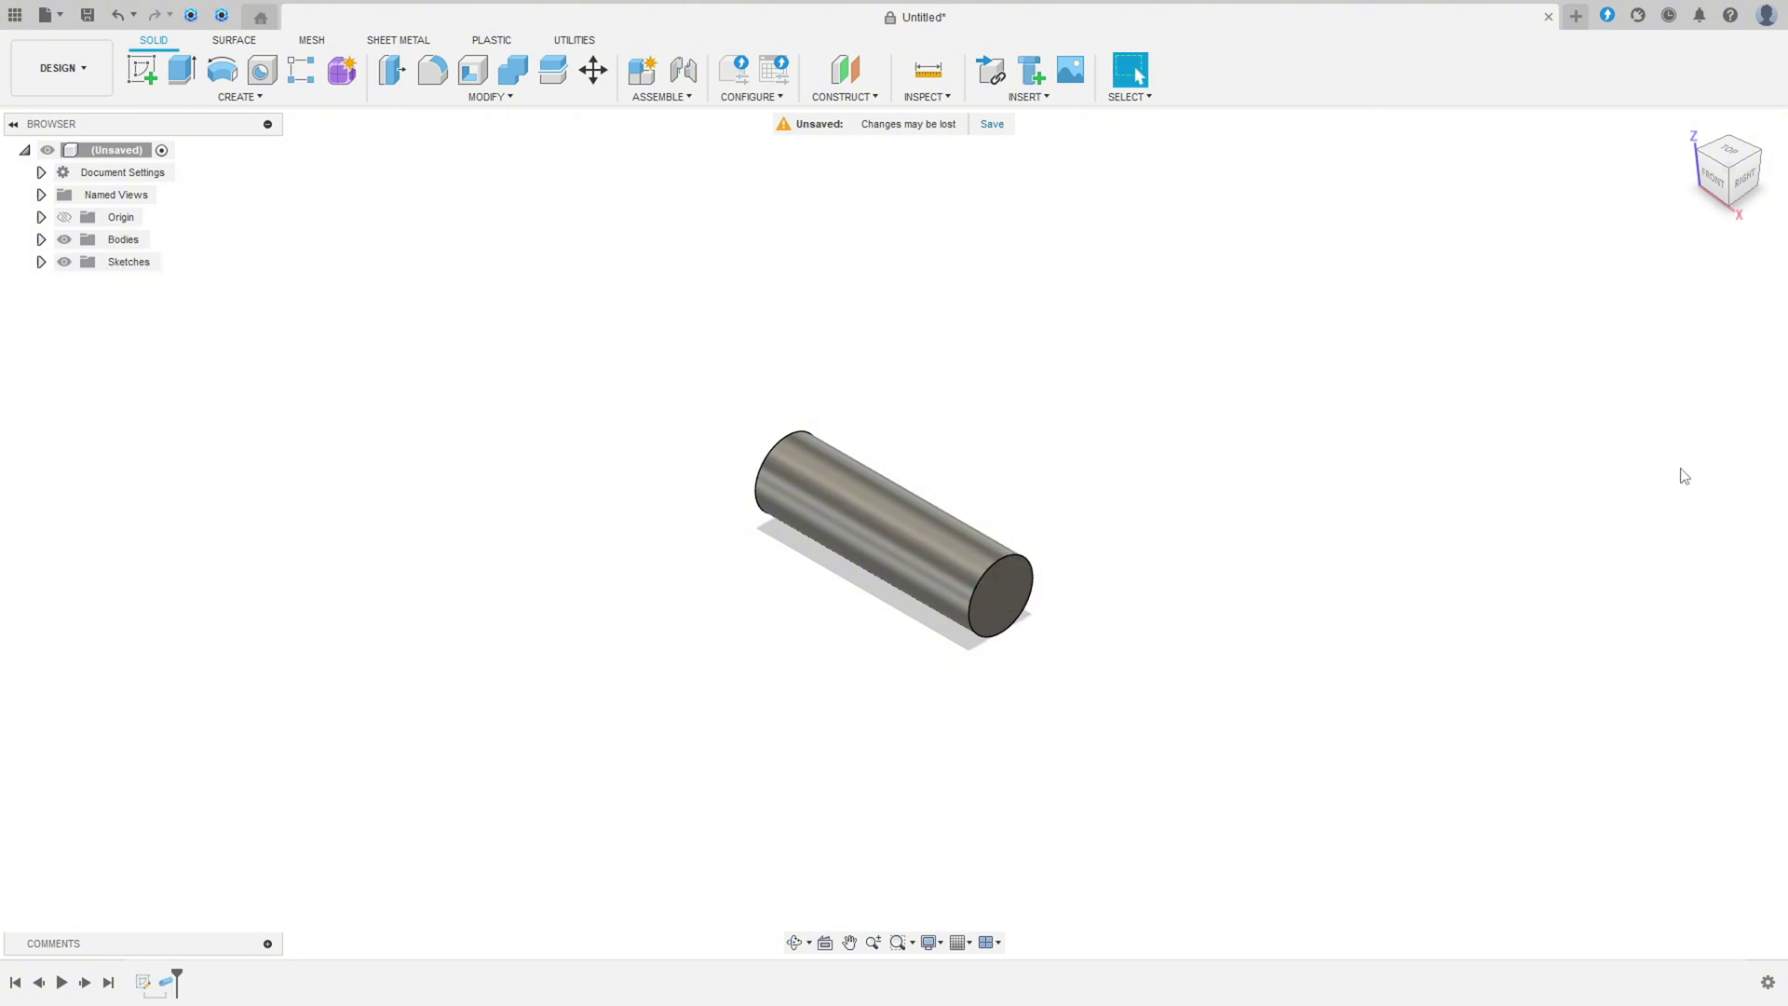
Step: Show Sketch1 again and add a second 15 mm pipe along the vertical line
click(41, 262)
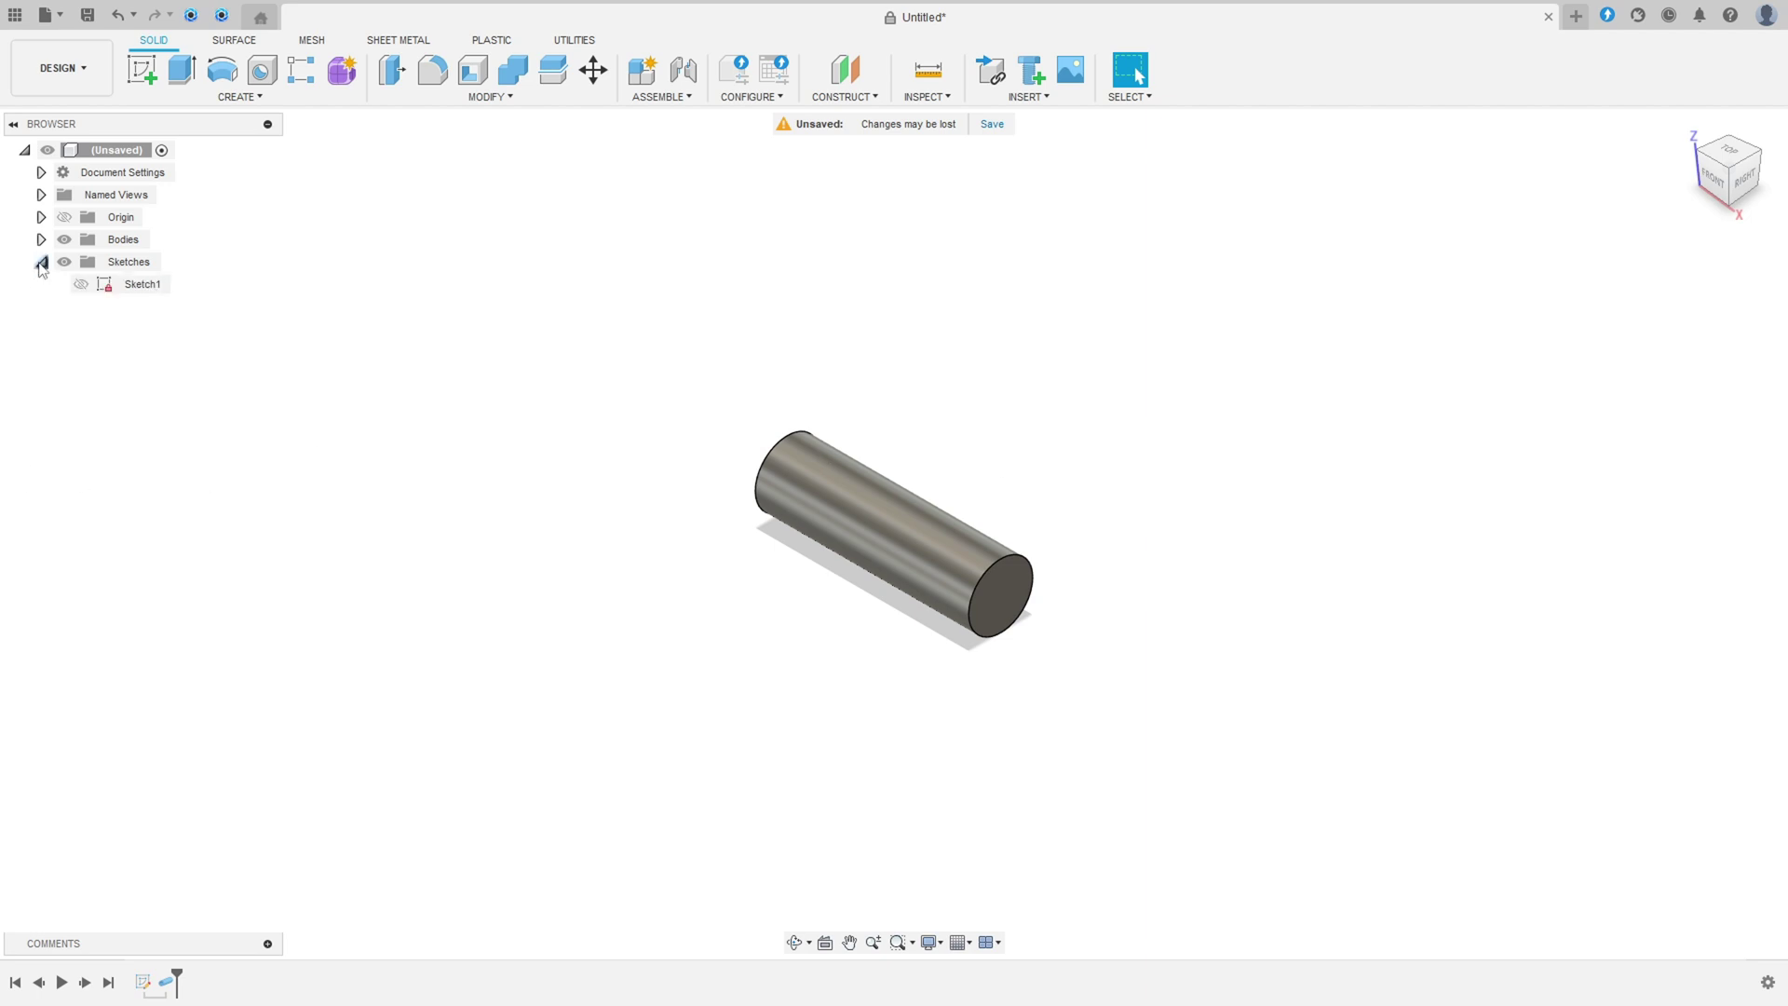
click(81, 284)
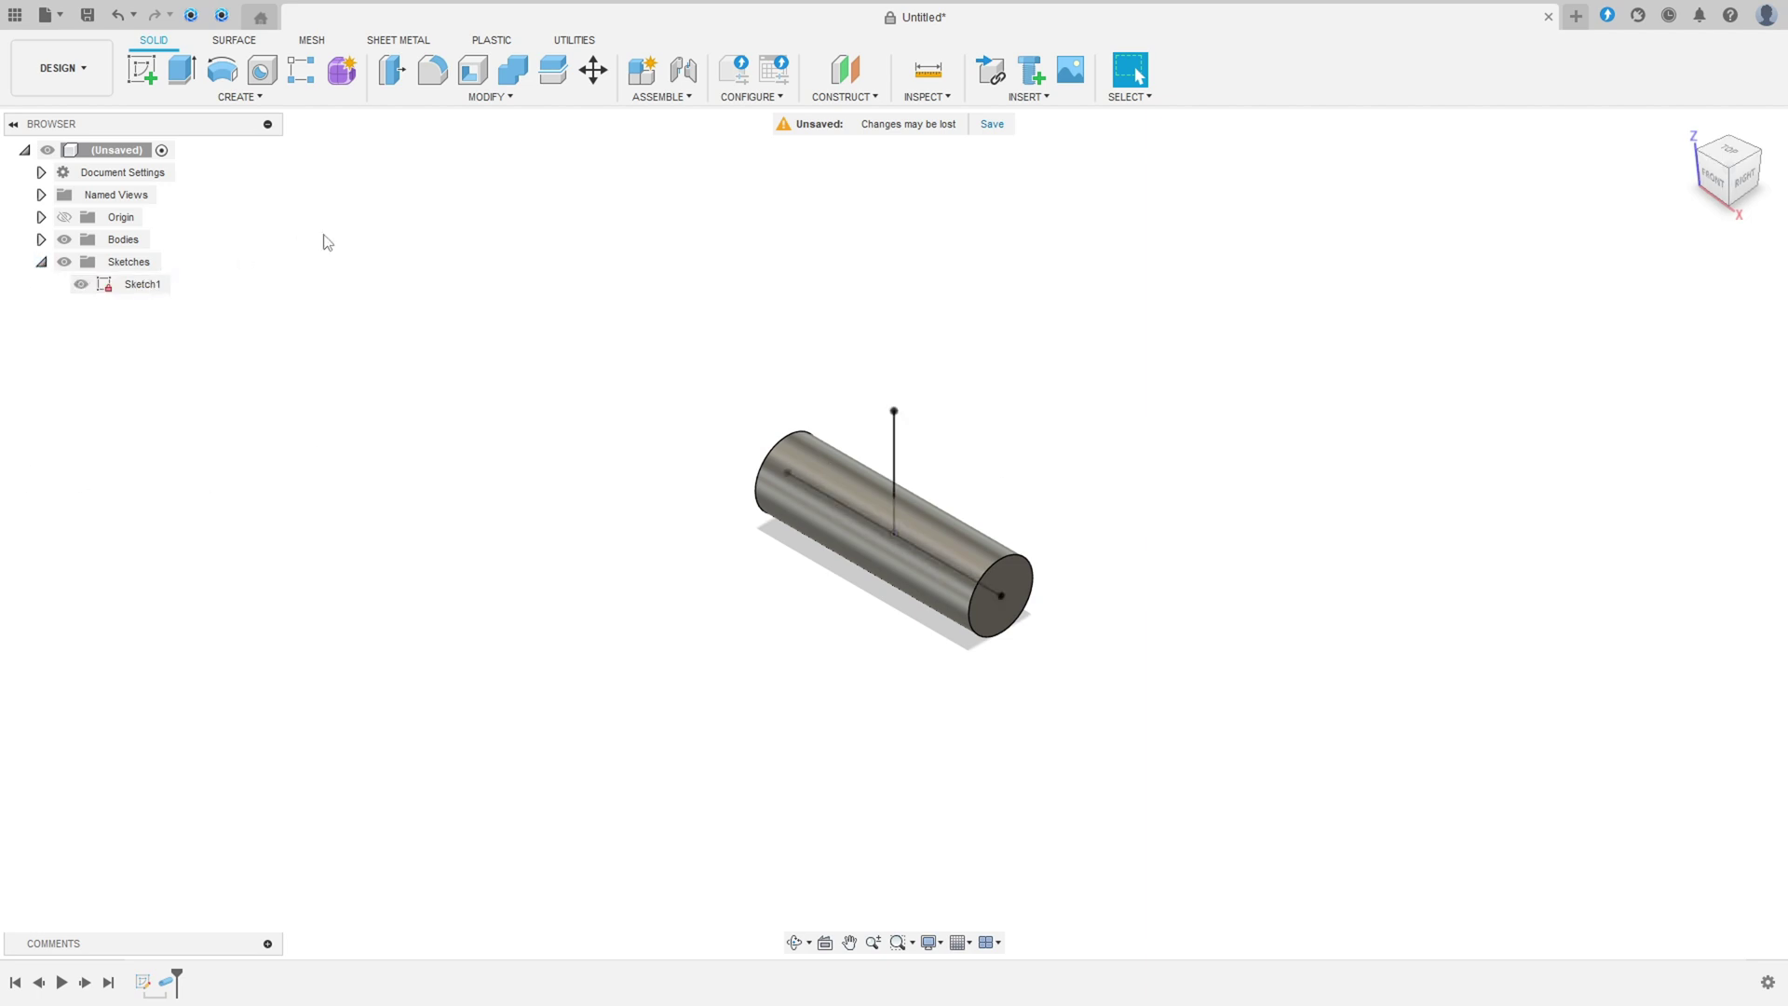
click(240, 97)
click(170, 451)
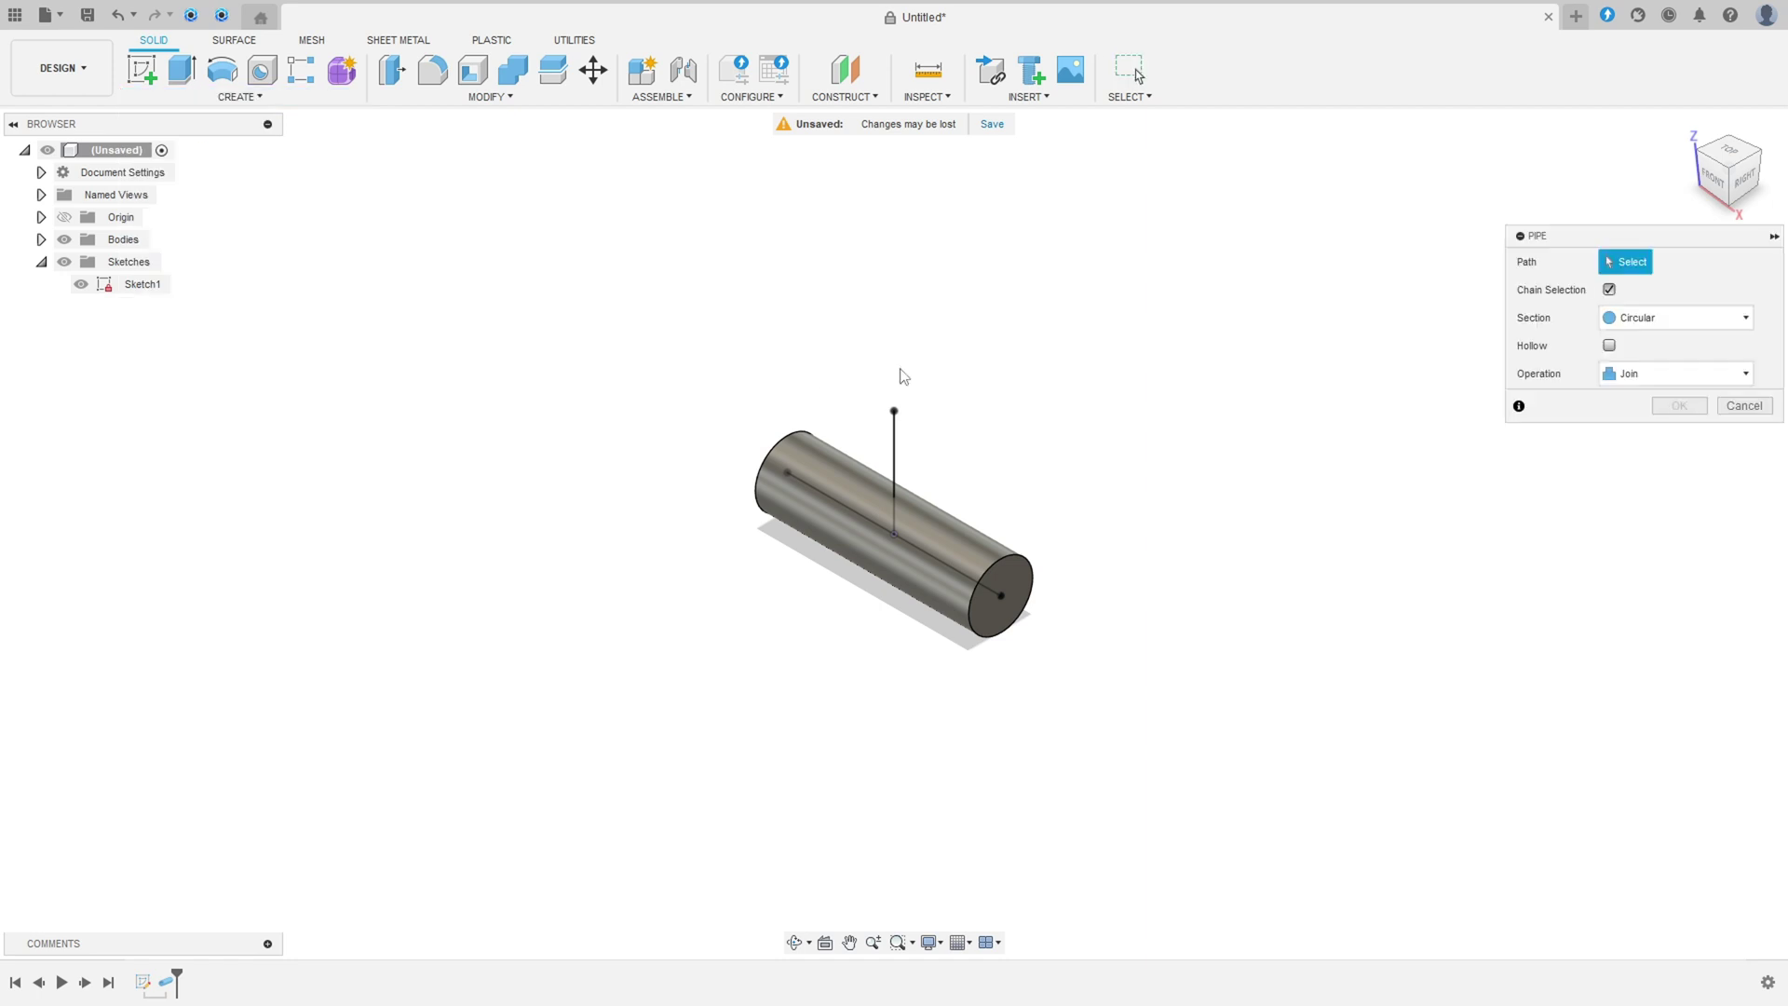
click(895, 443)
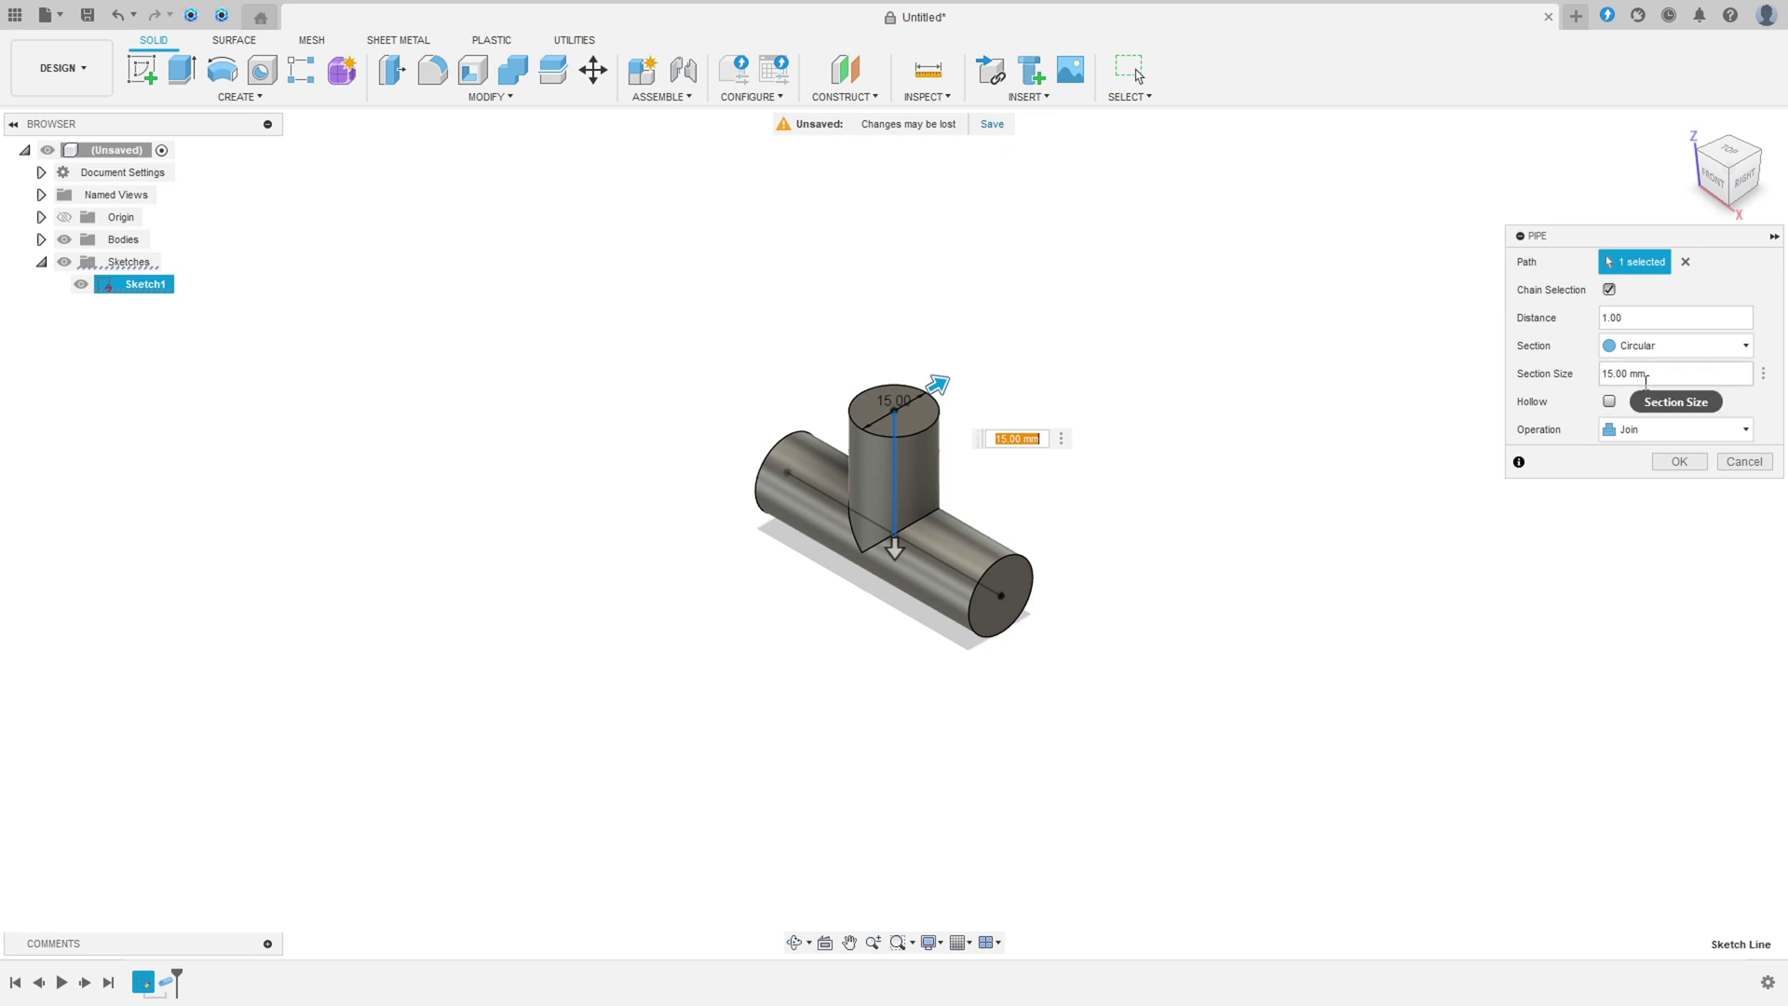
click(1679, 461)
Step: Centre the tee in view and hide Sketch1, then switch to the PDF drawing
scroll(1071, 485, up, 4)
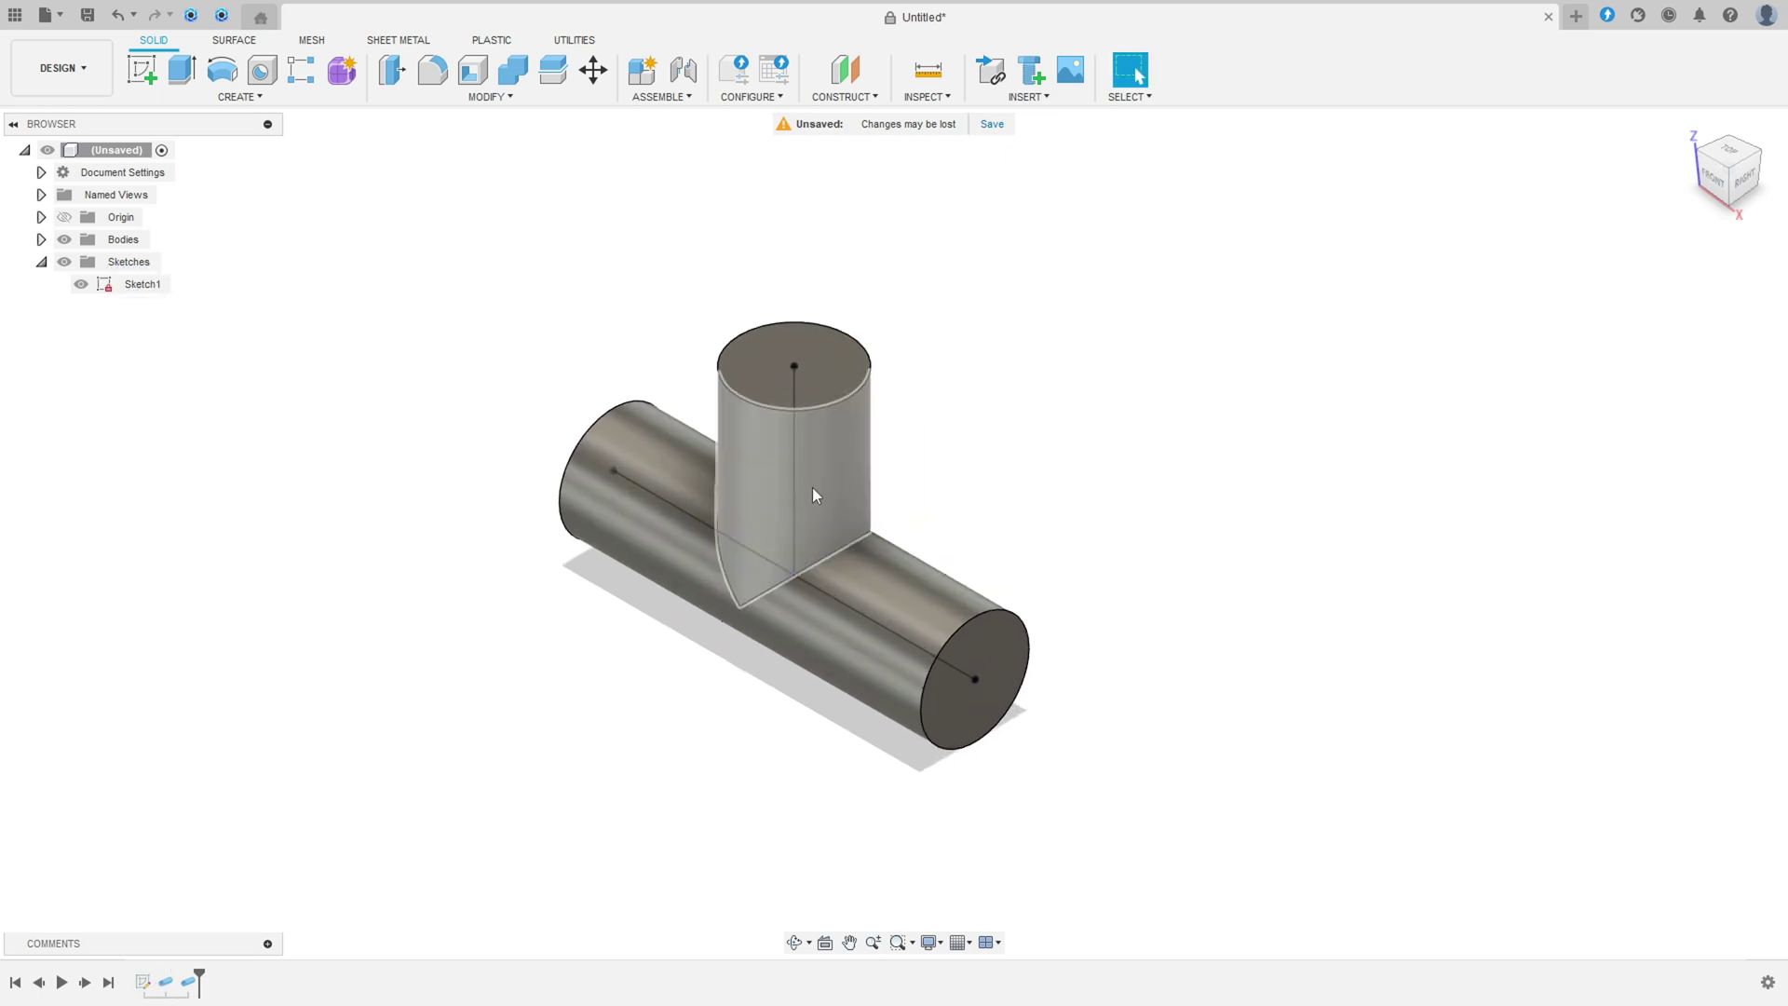
scroll(809, 490, up, 2)
middle_drag(805, 490, 965, 529)
click(86, 286)
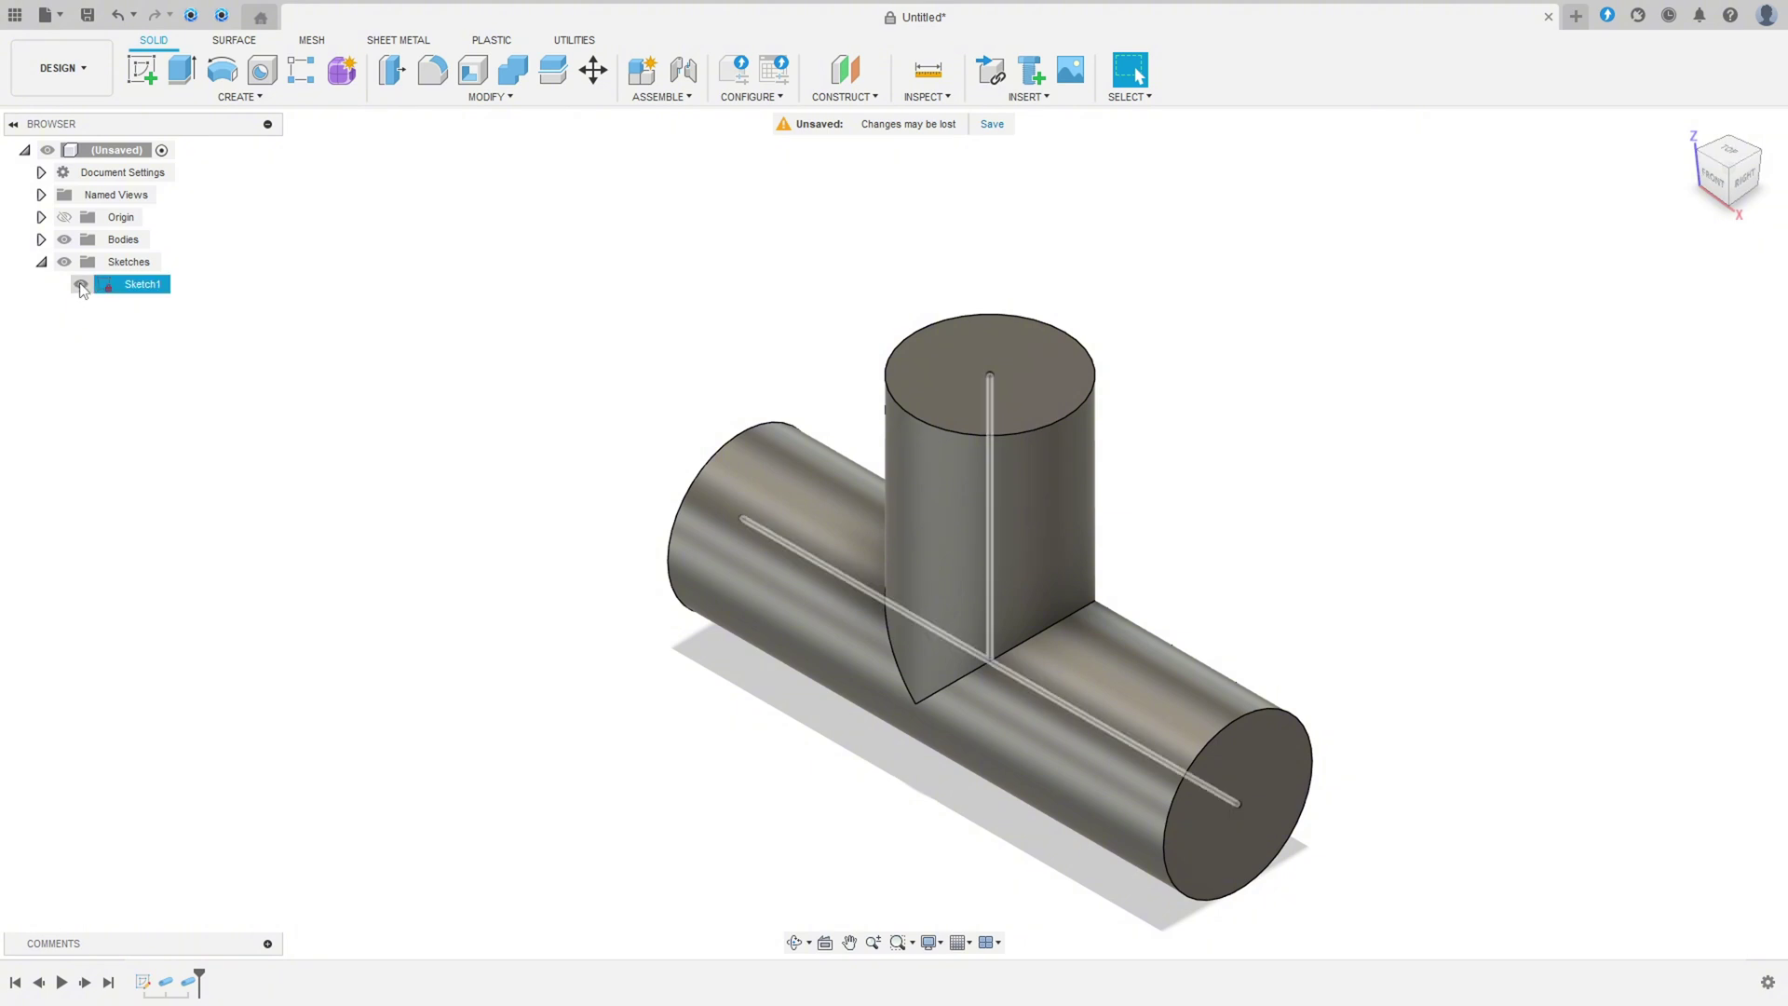
click(81, 285)
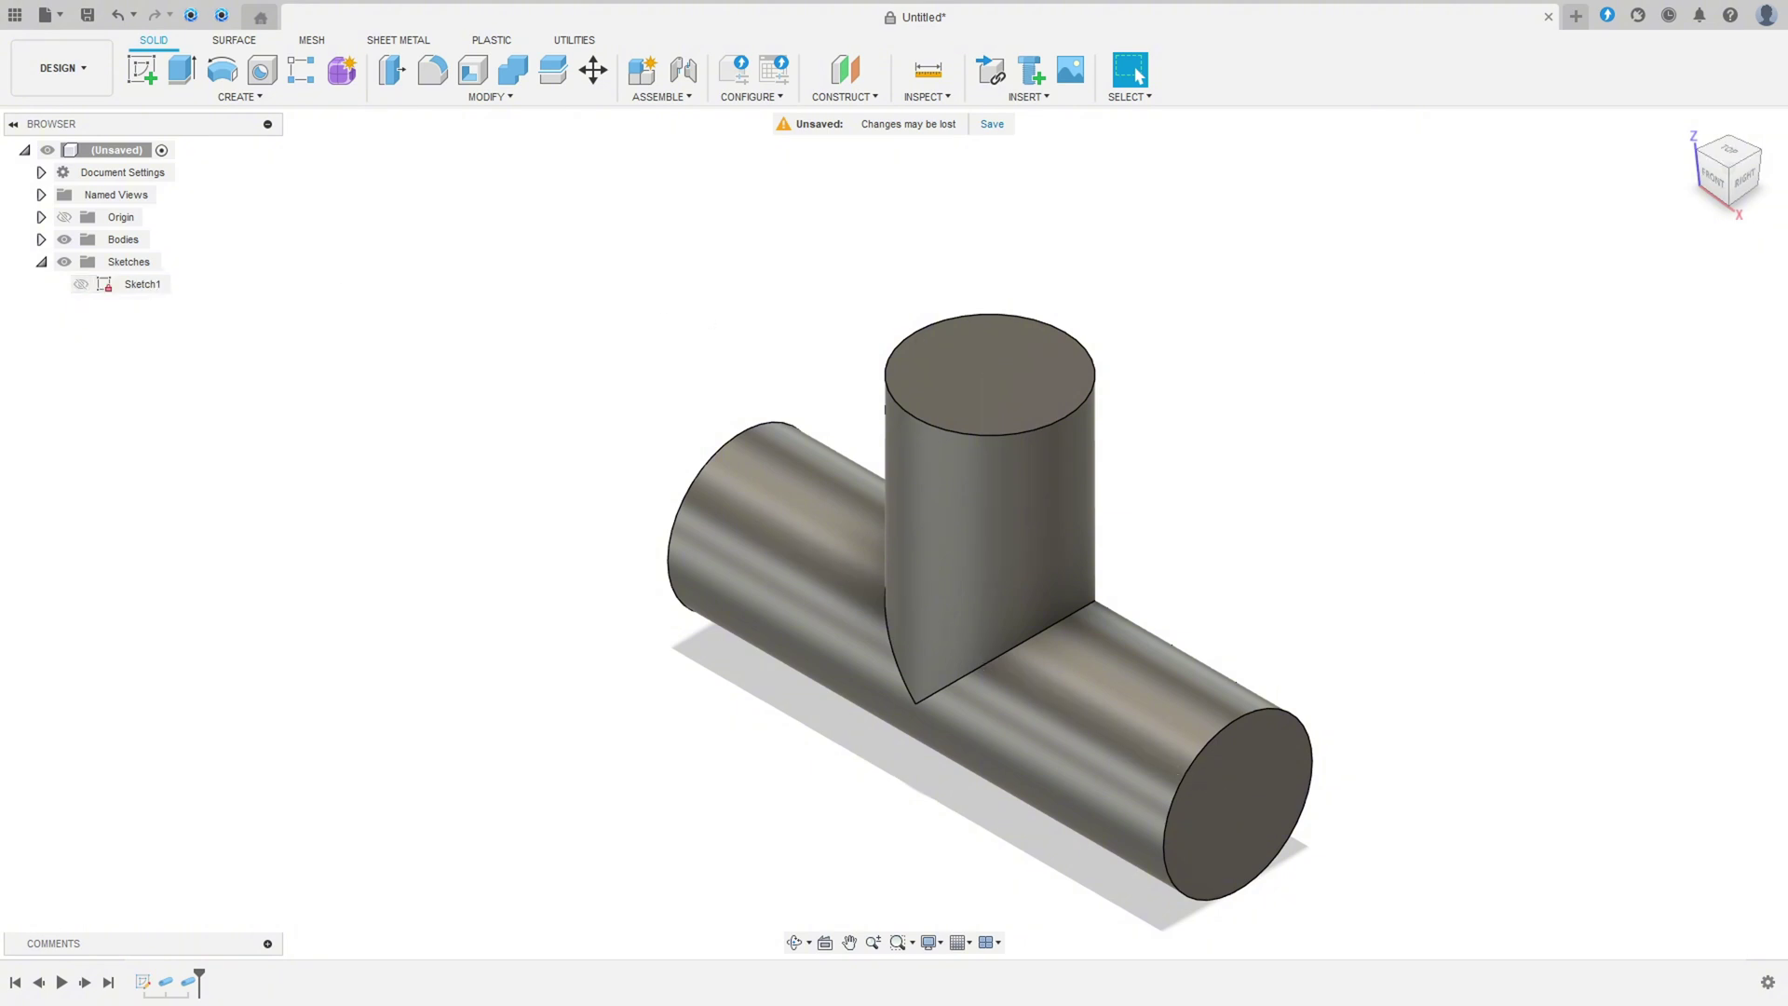
key(alt+Tab)
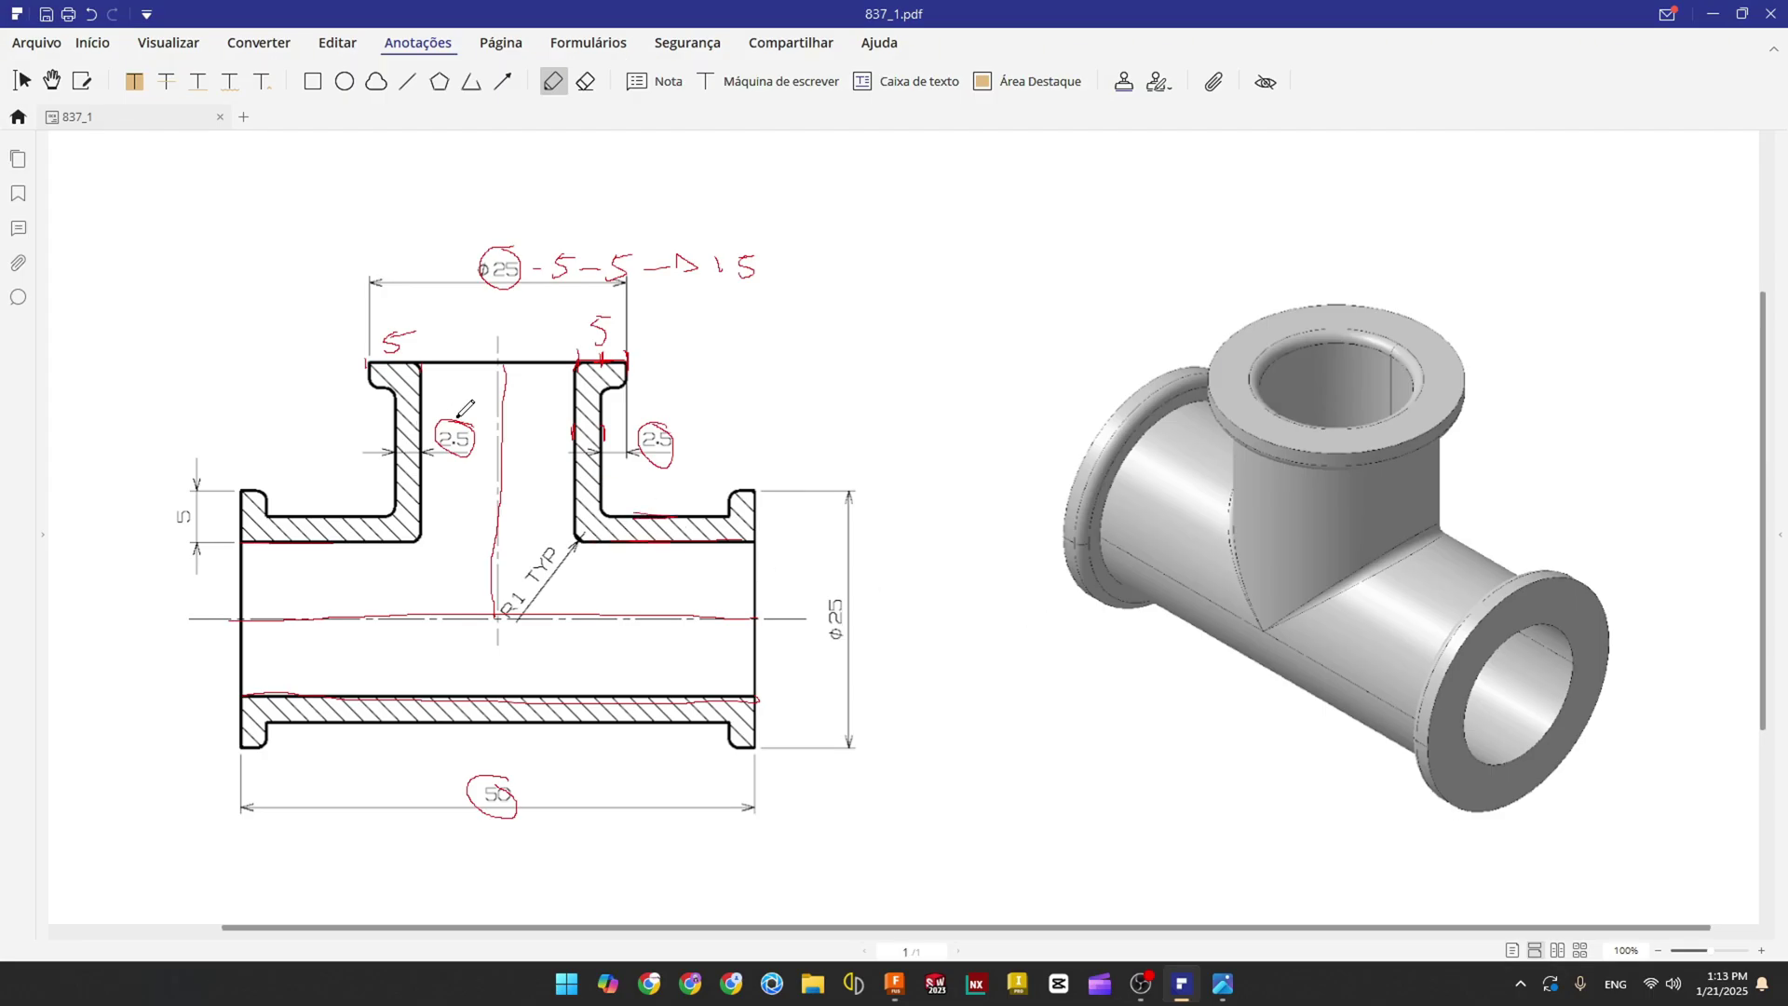
Step: Re-circle the left 2.5 wall thickness in red and return to Fusion
mouse_move(459, 416)
mouse_down()
mouse_move(416, 419)
mouse_move(456, 426)
mouse_up()
key(alt+Tab)
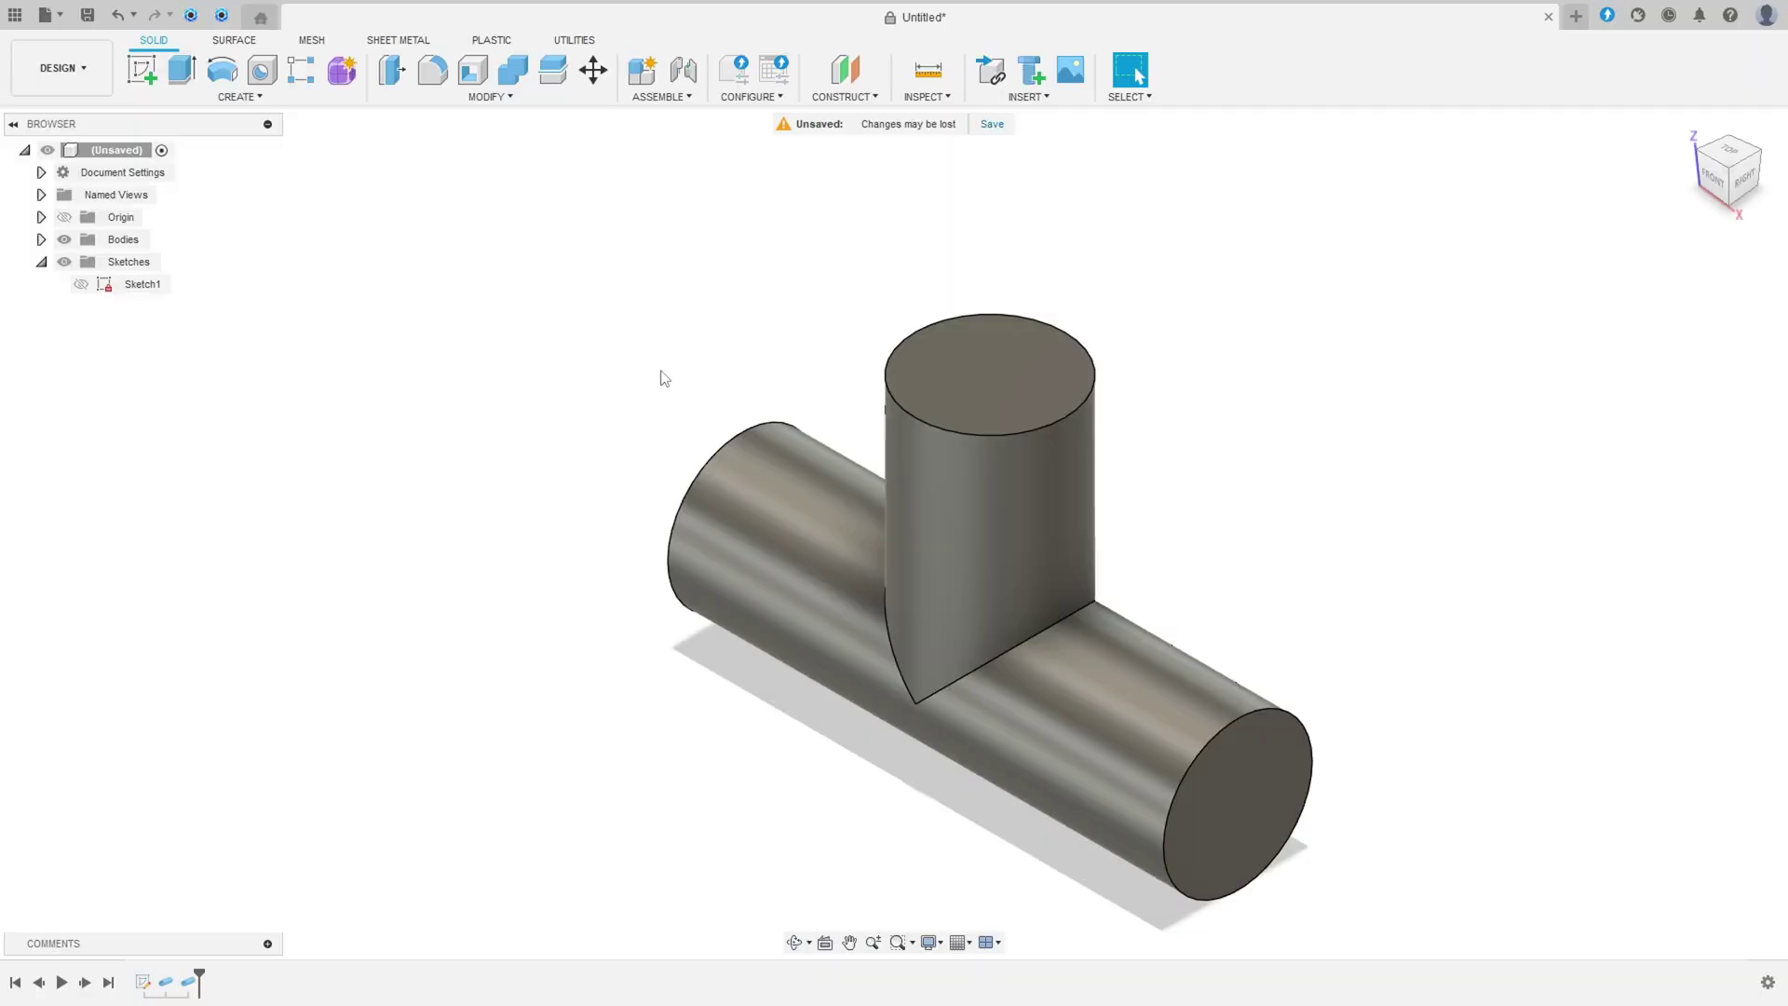
Step: Shell the tee outward by 2.5 mm, opening the right, top and left end faces
click(477, 73)
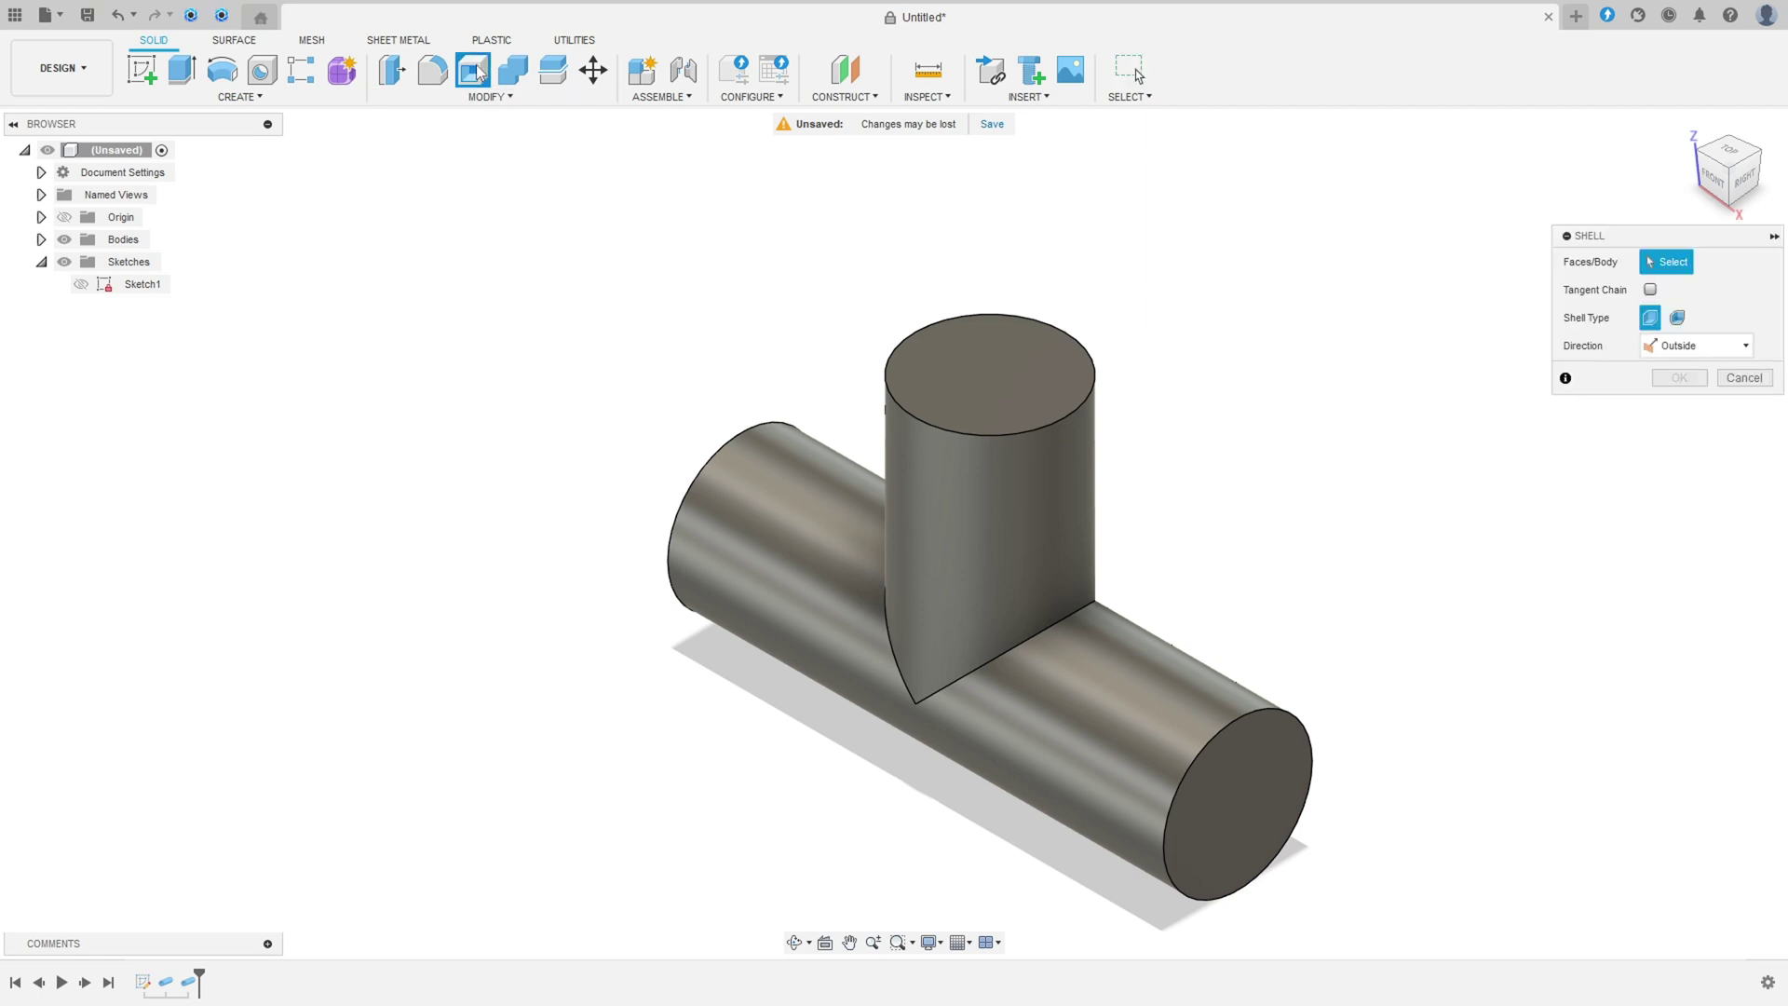
click(1252, 787)
click(994, 395)
shift+middle_drag(994, 395, 962, 481)
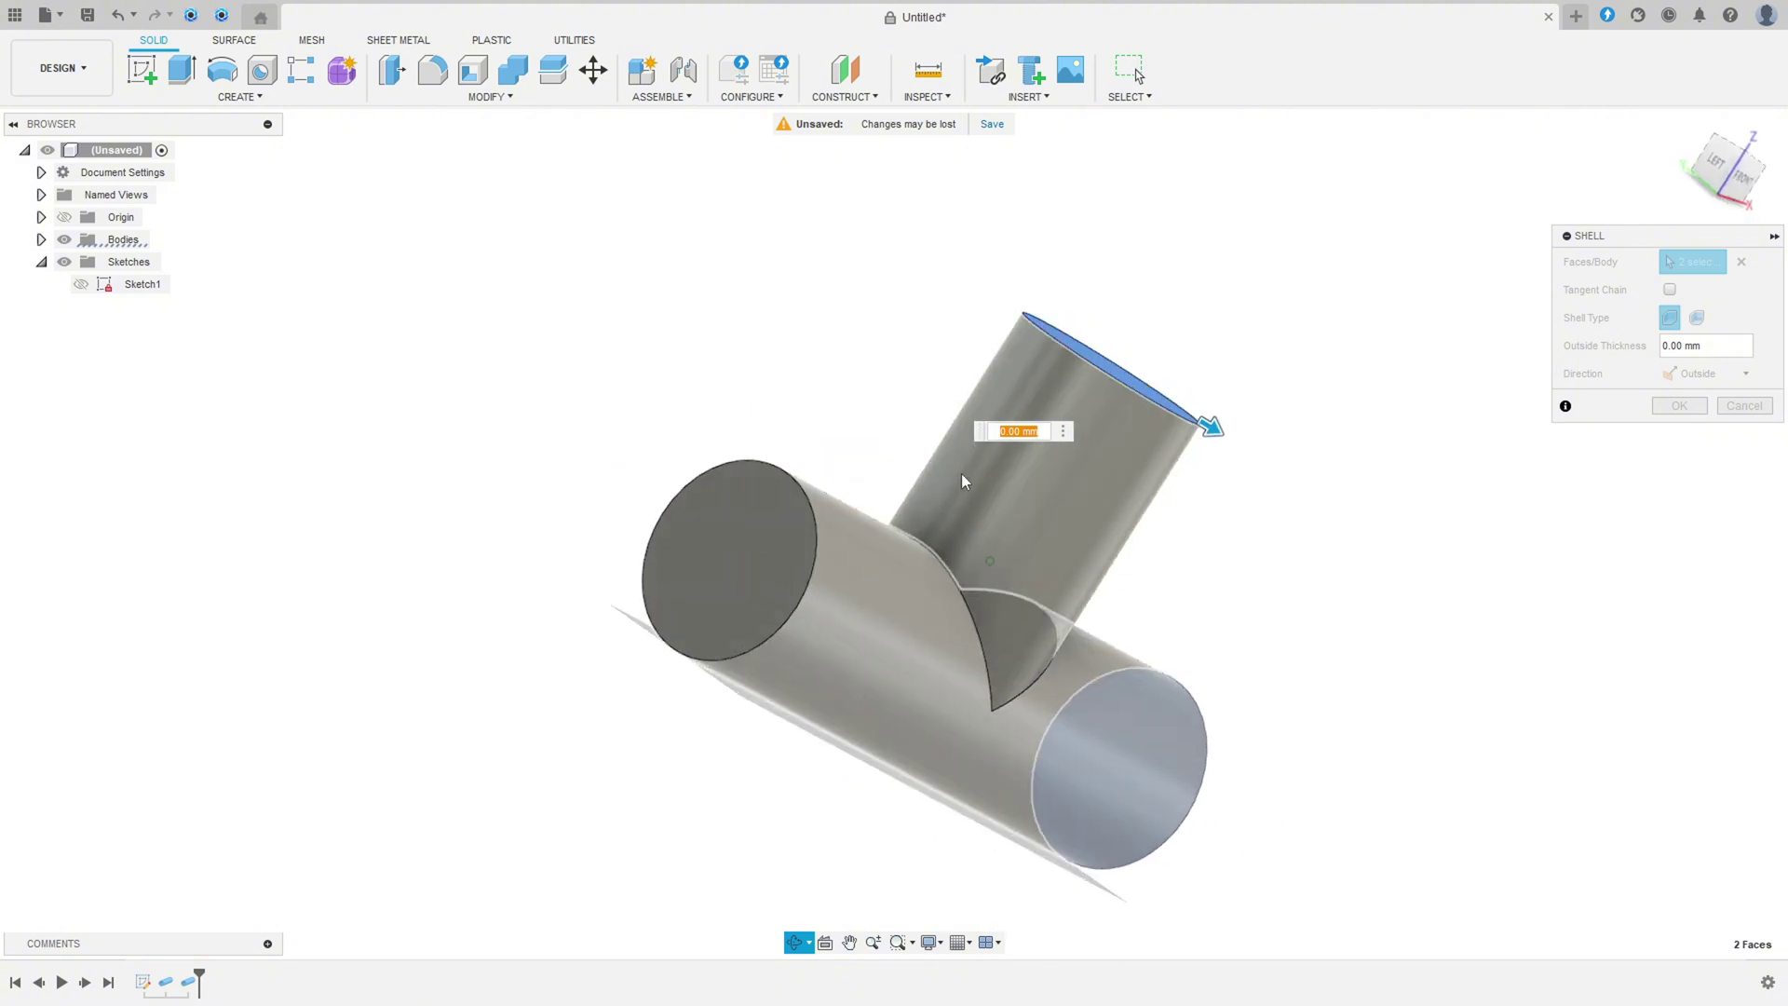
click(818, 487)
shift+middle_drag(1353, 391, 1265, 394)
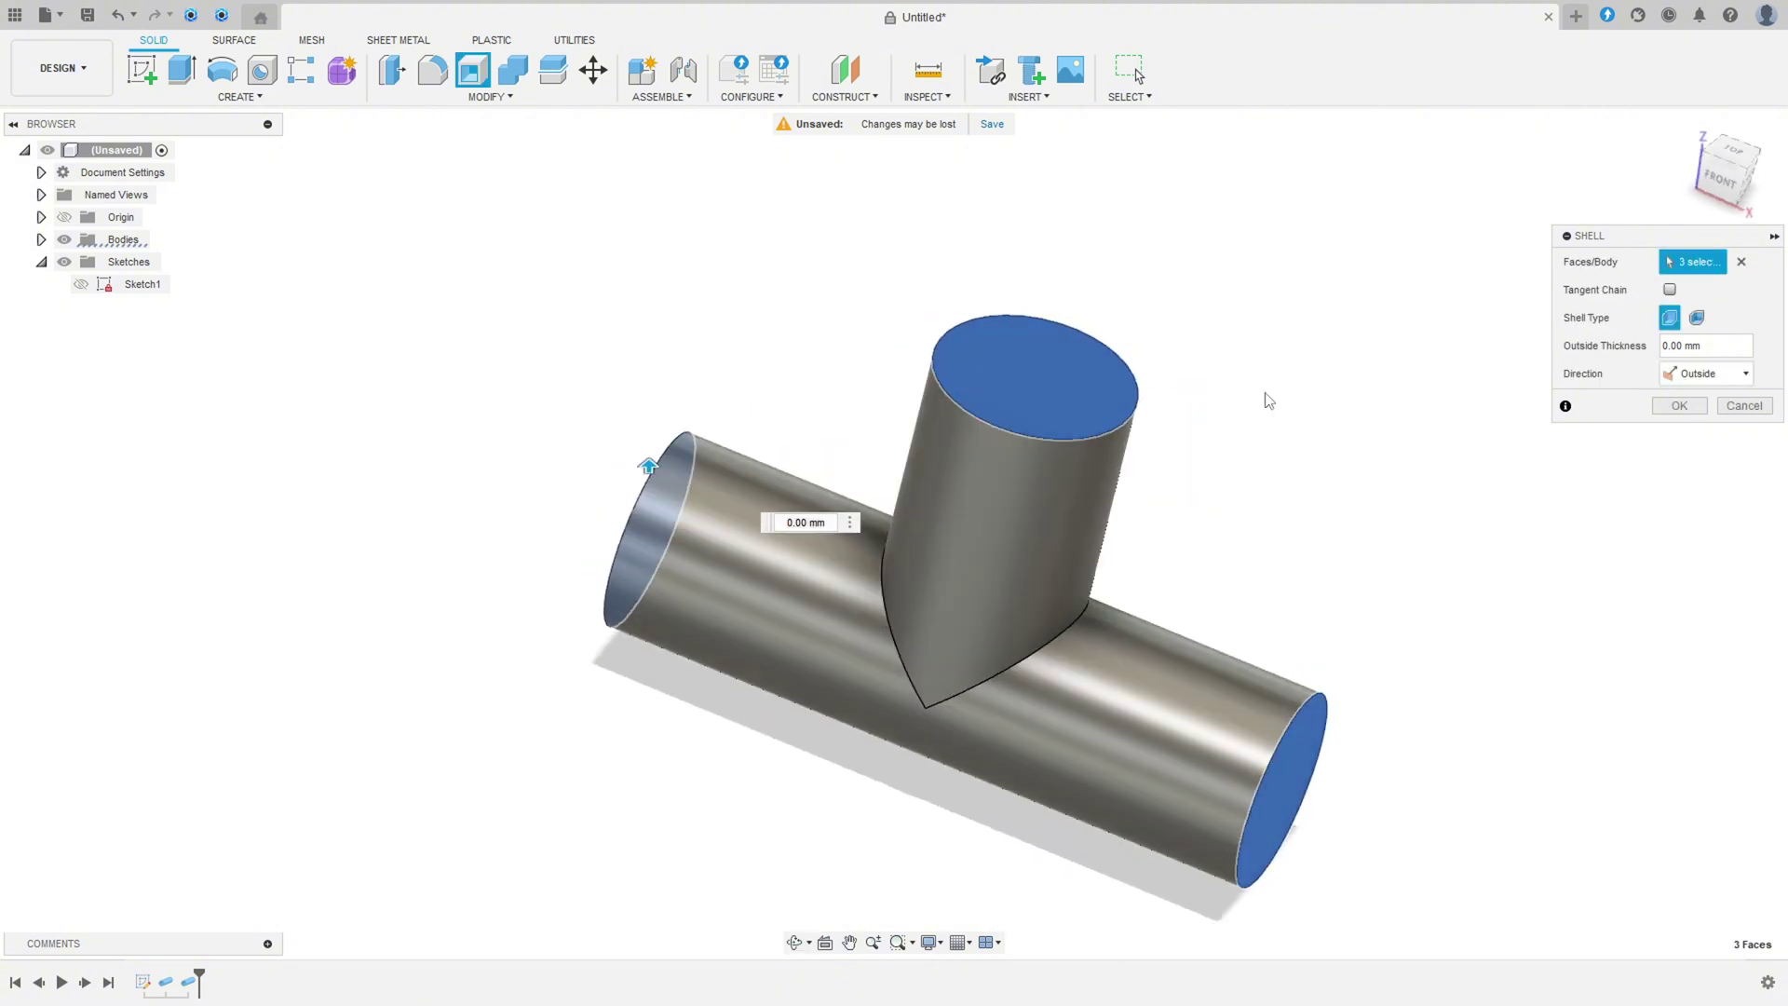
click(1745, 373)
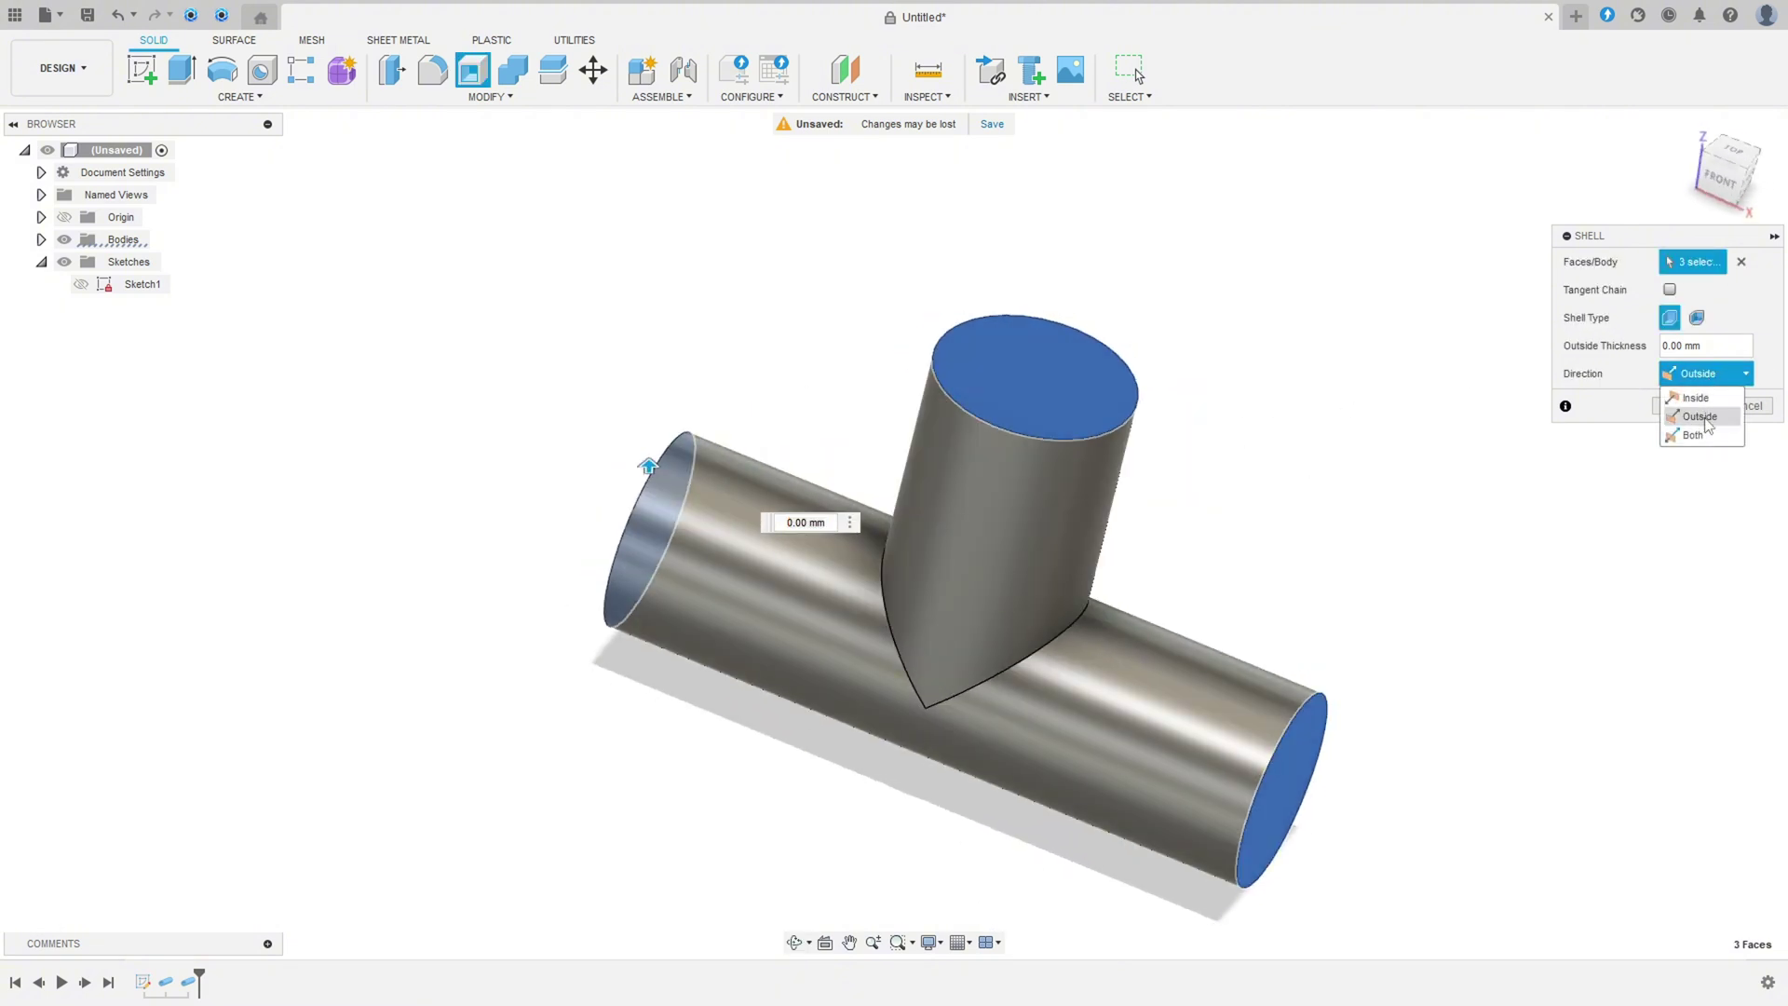
click(1701, 418)
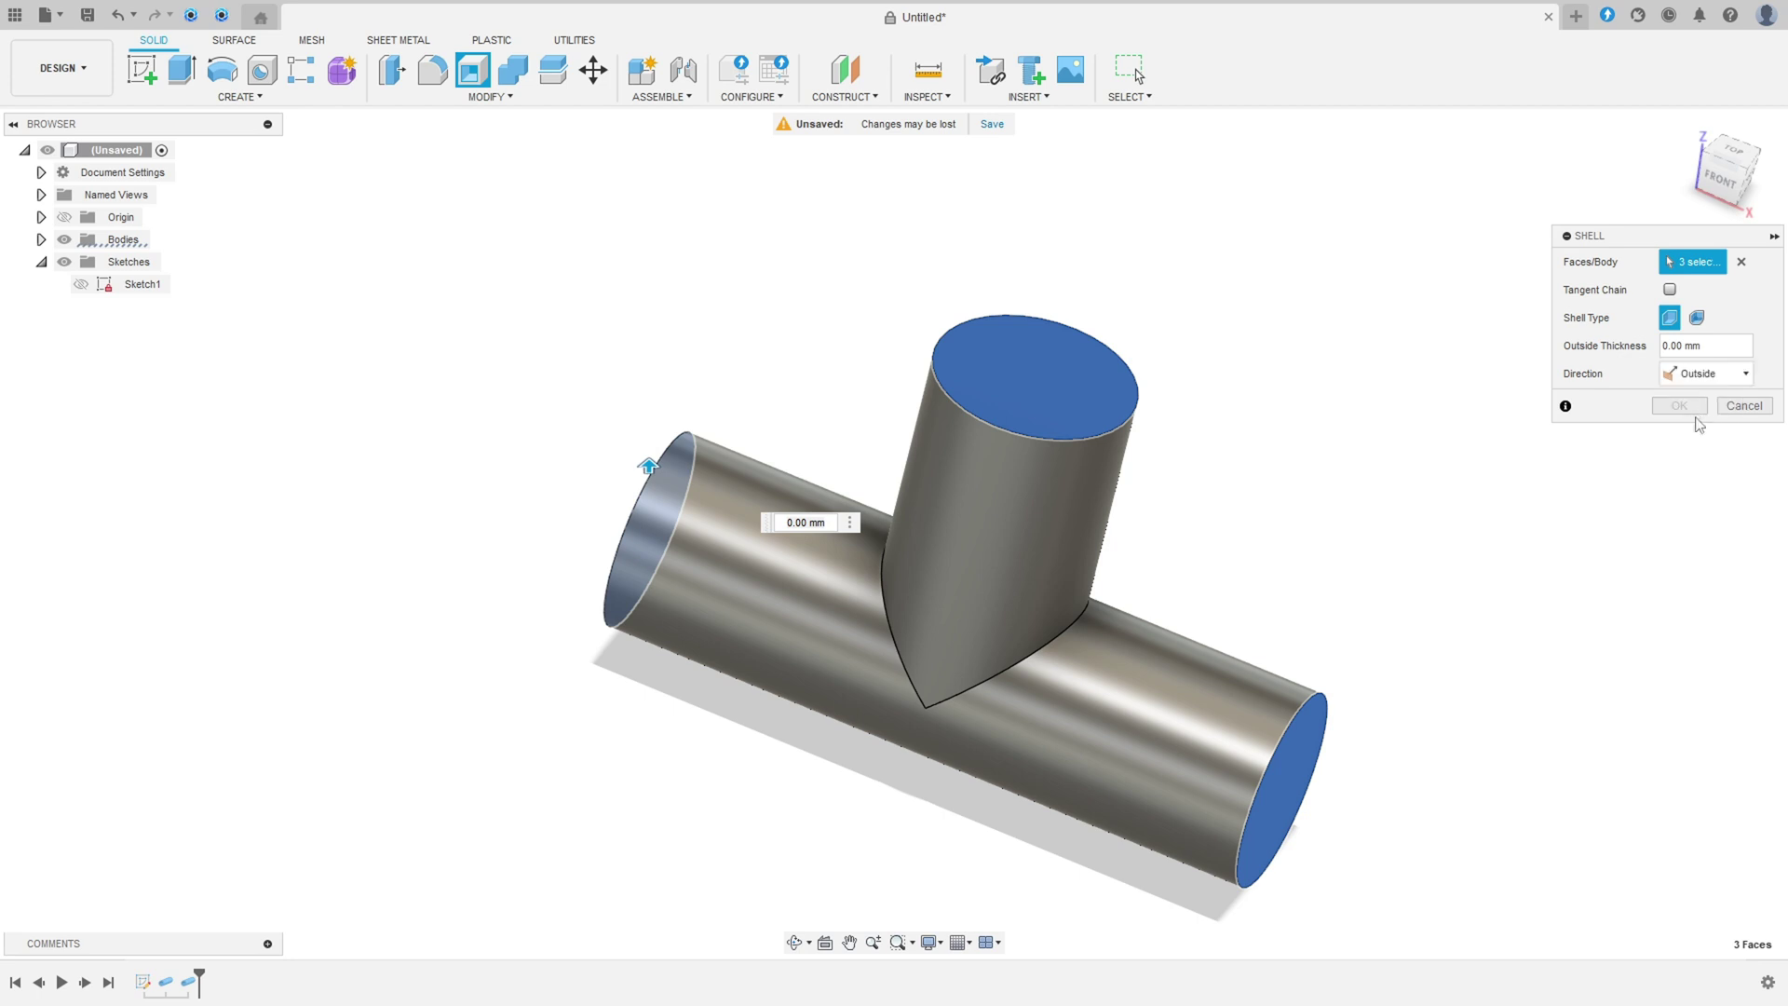
click(1690, 346)
text(2.5)
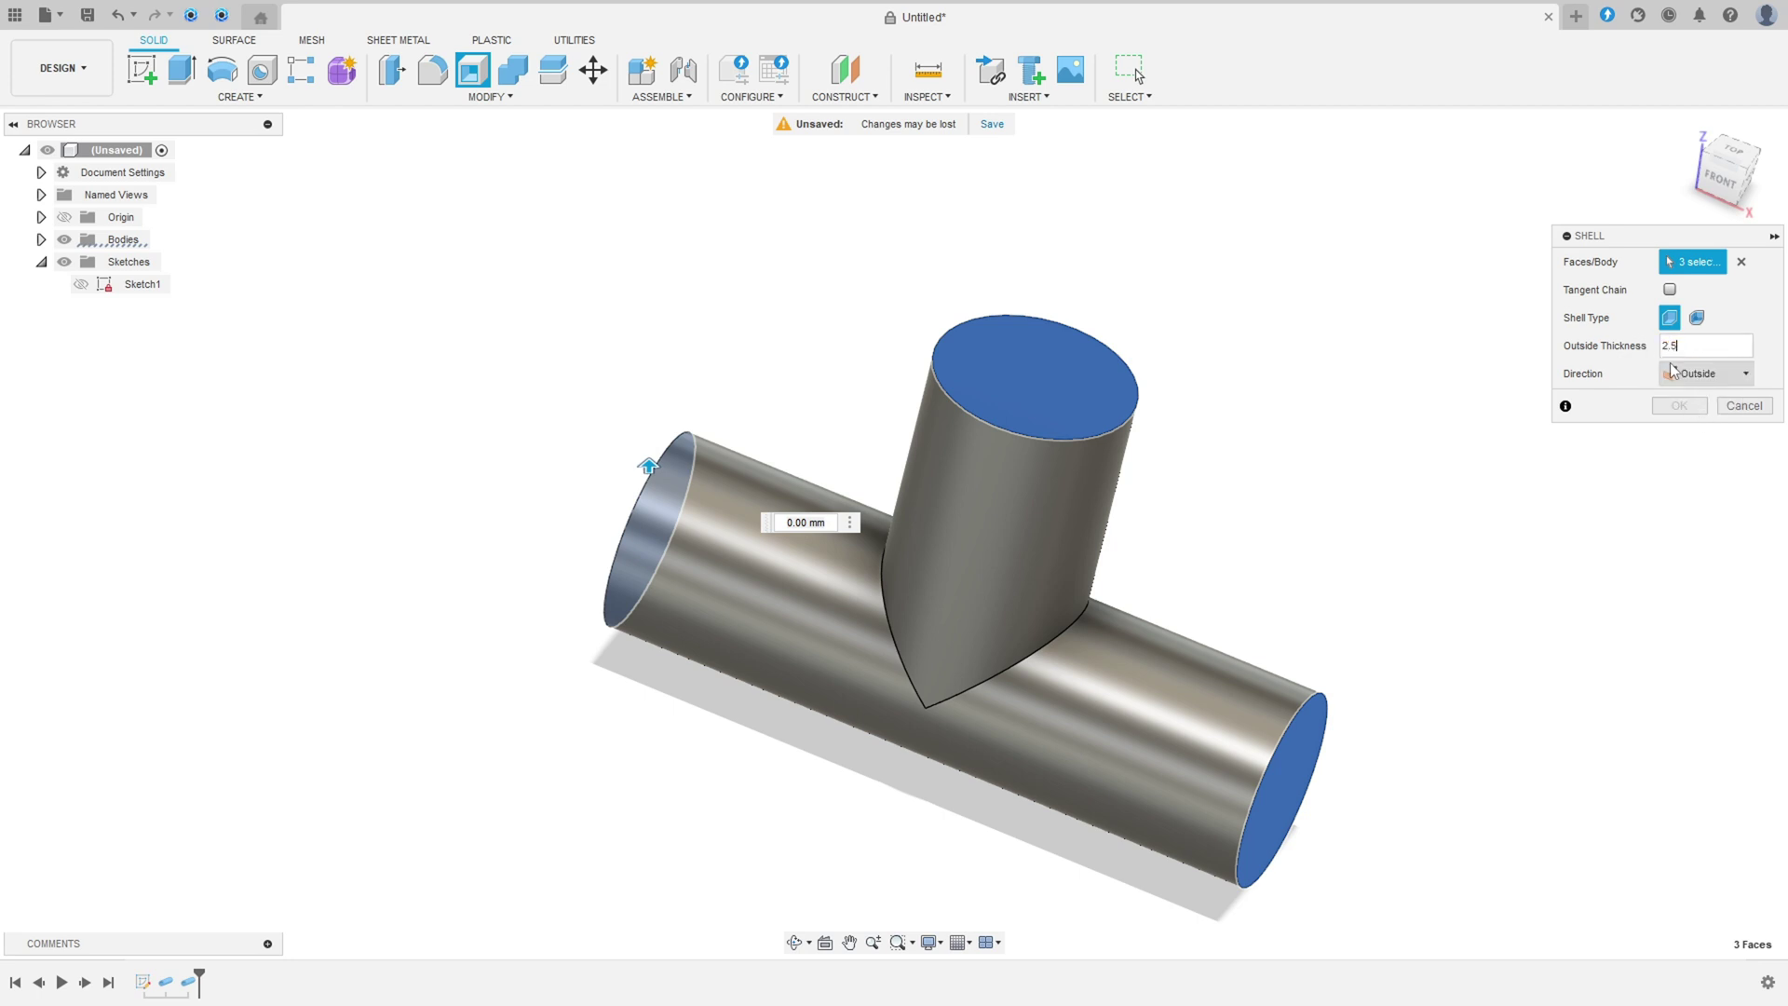
shift+middle_drag(1337, 439, 1282, 434)
click(1679, 405)
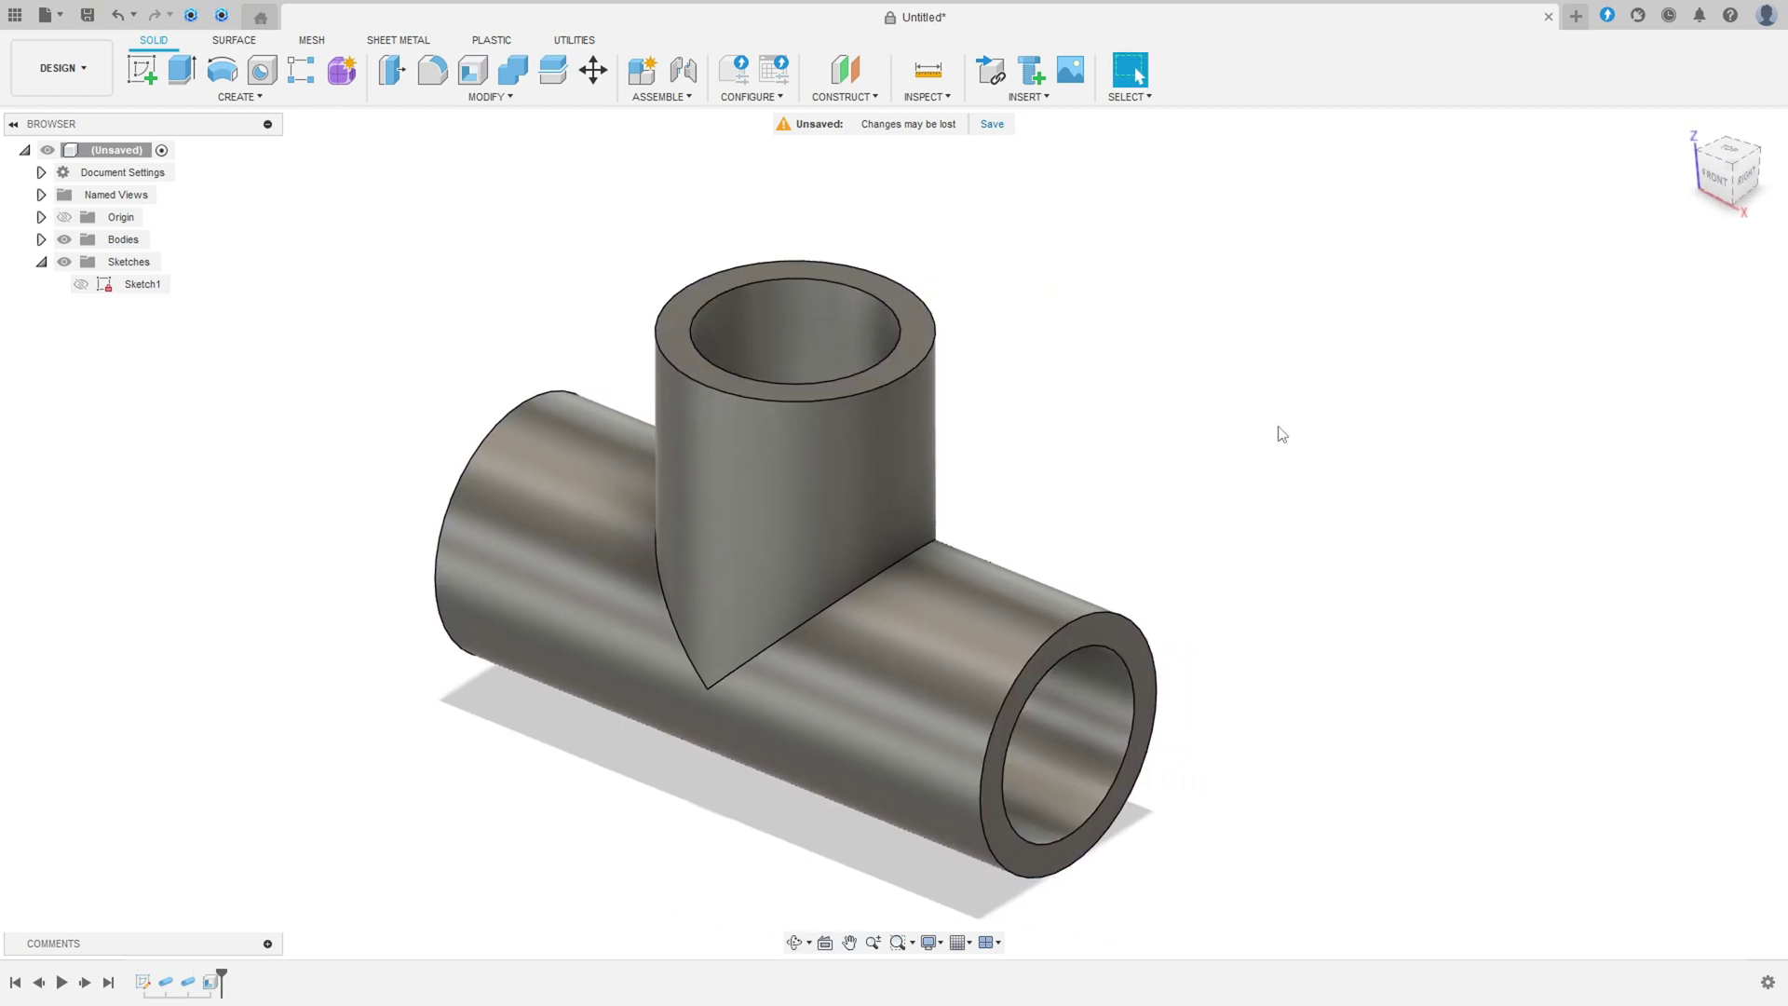
Step: Measure the 15 mm inner bore and 20 mm outer diameter, then switch to the PDF
click(927, 70)
click(1093, 716)
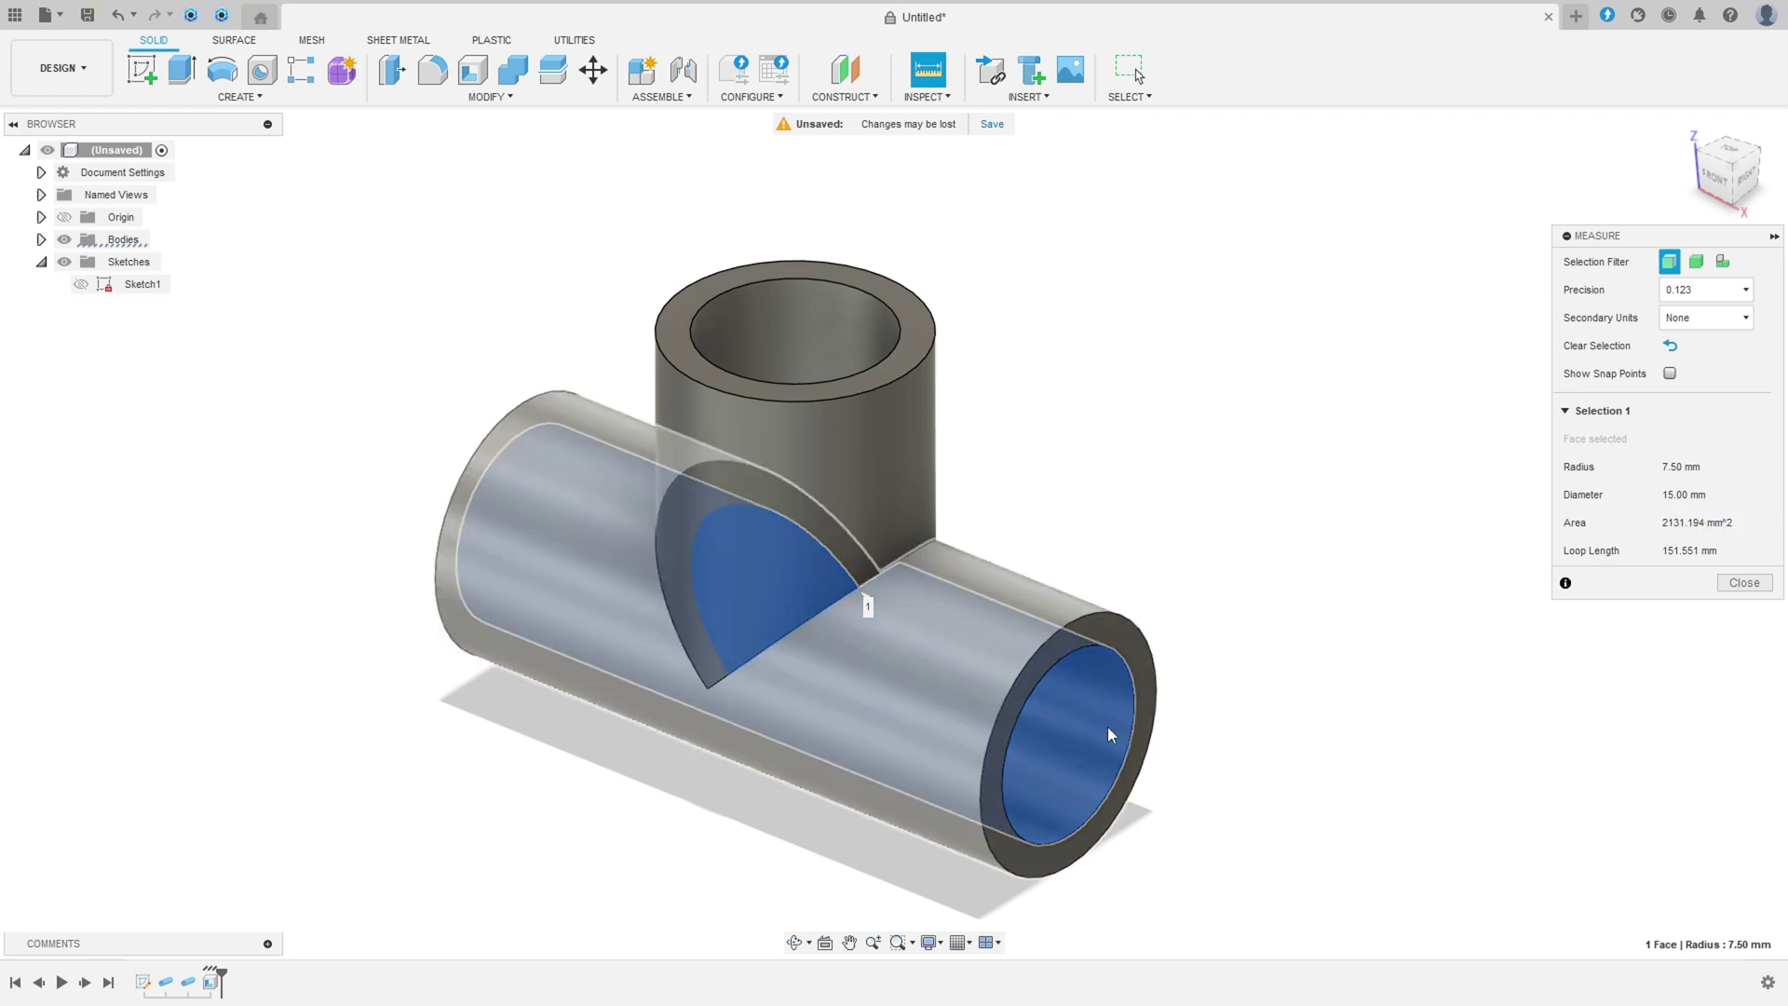
click(1744, 582)
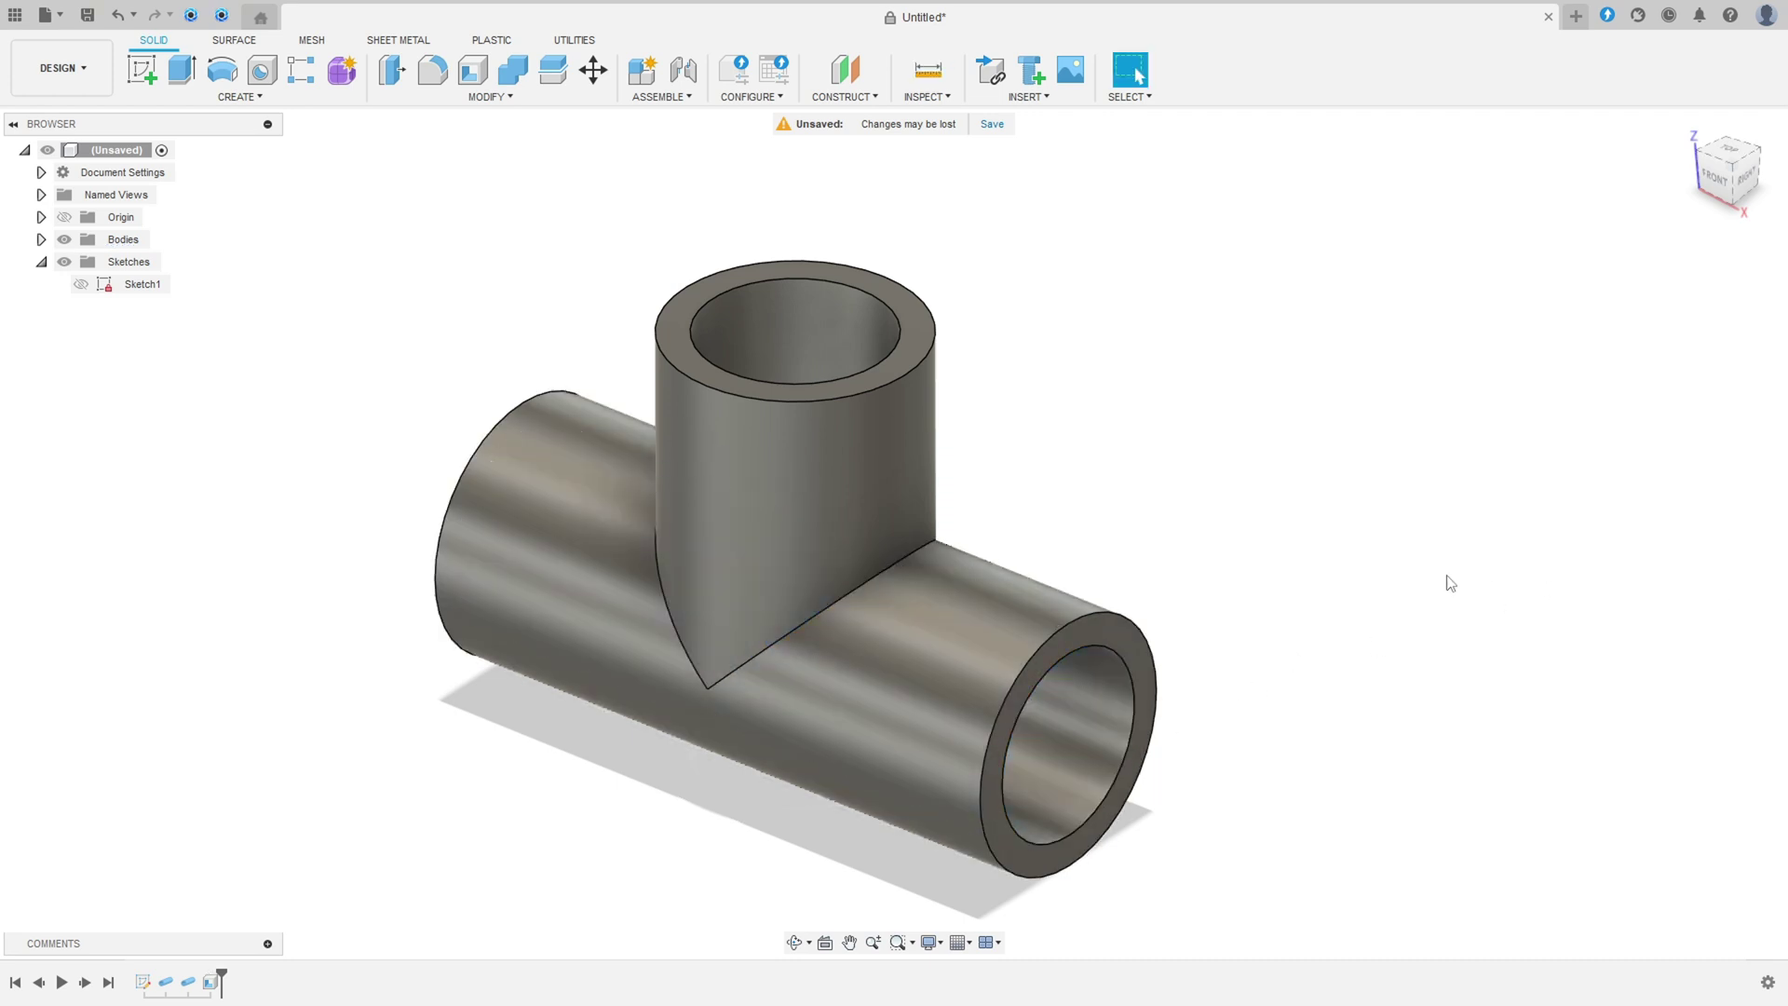
click(927, 73)
click(1086, 622)
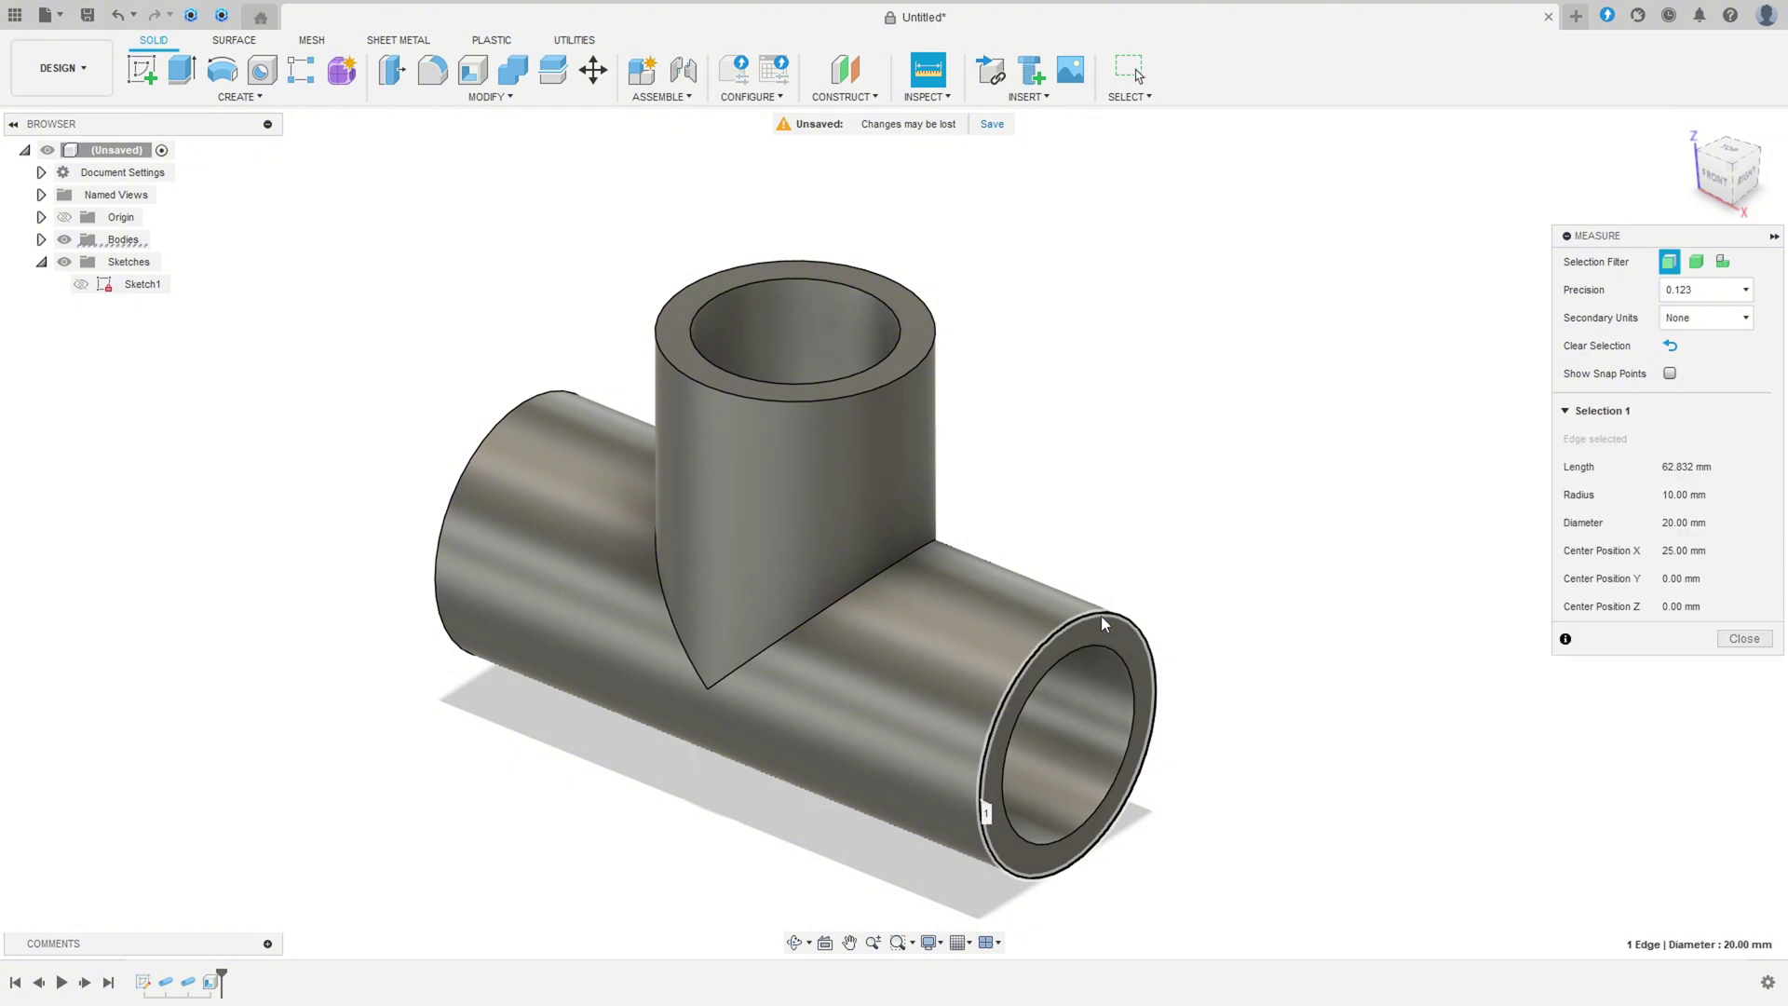
click(1744, 639)
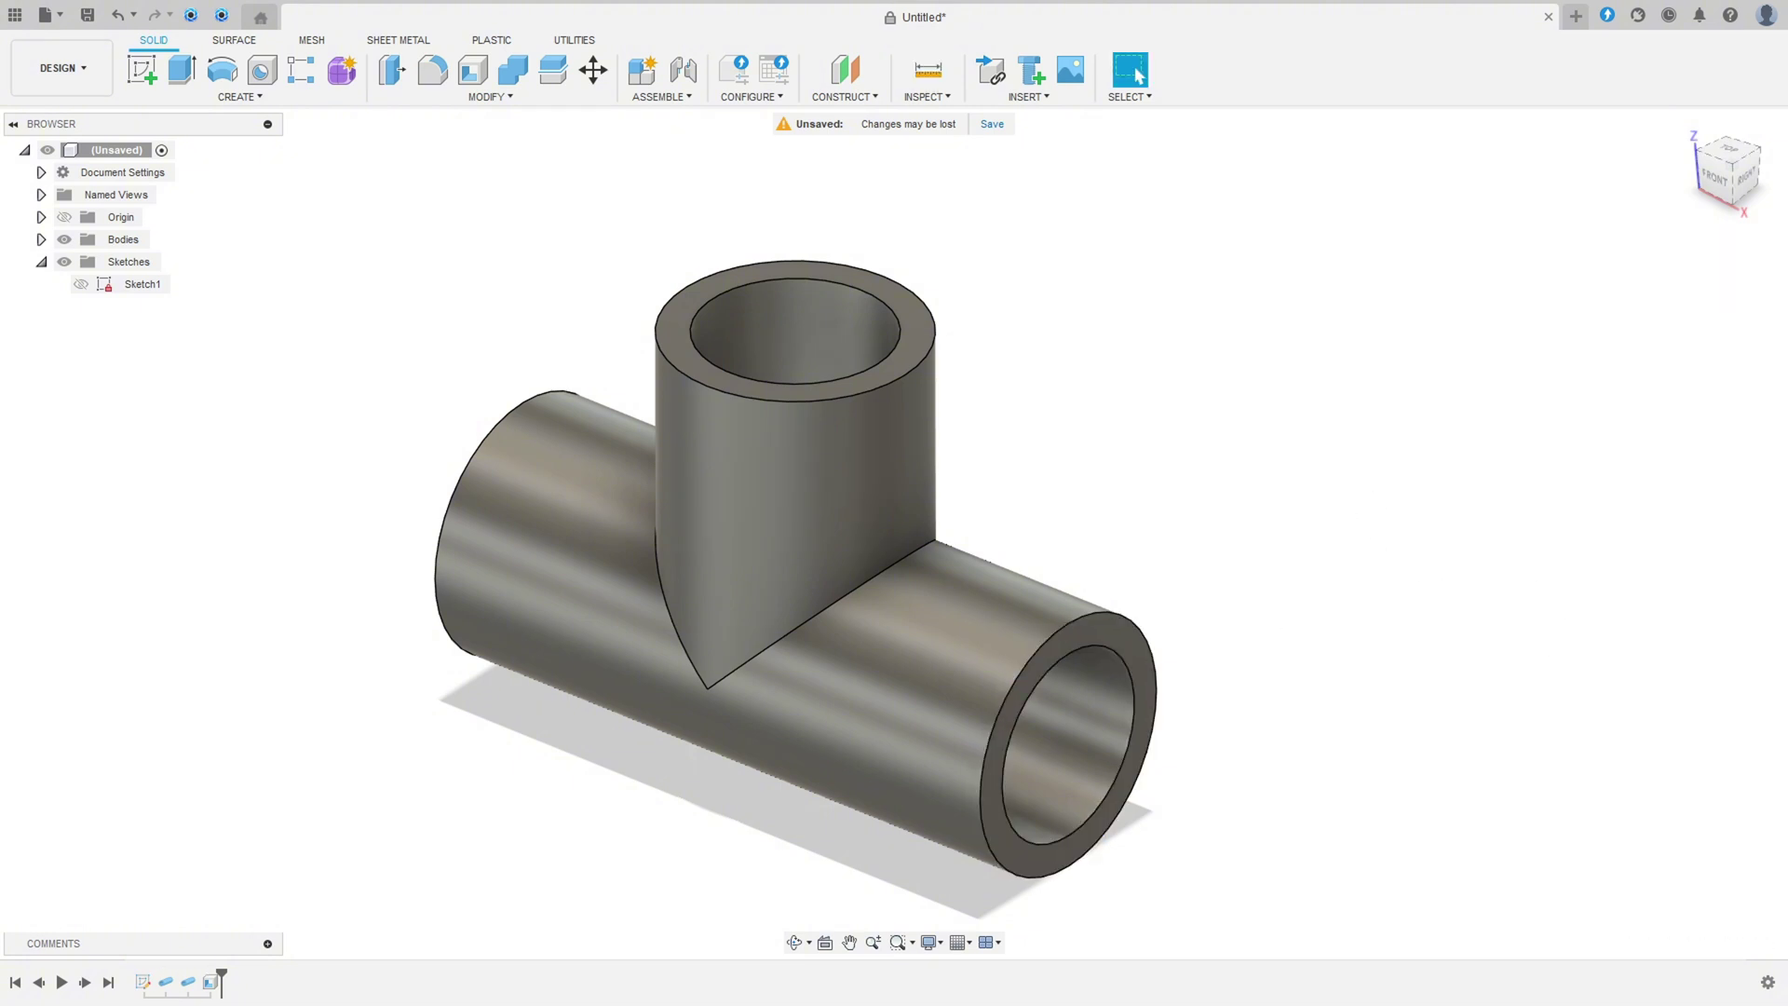
key(alt+Tab)
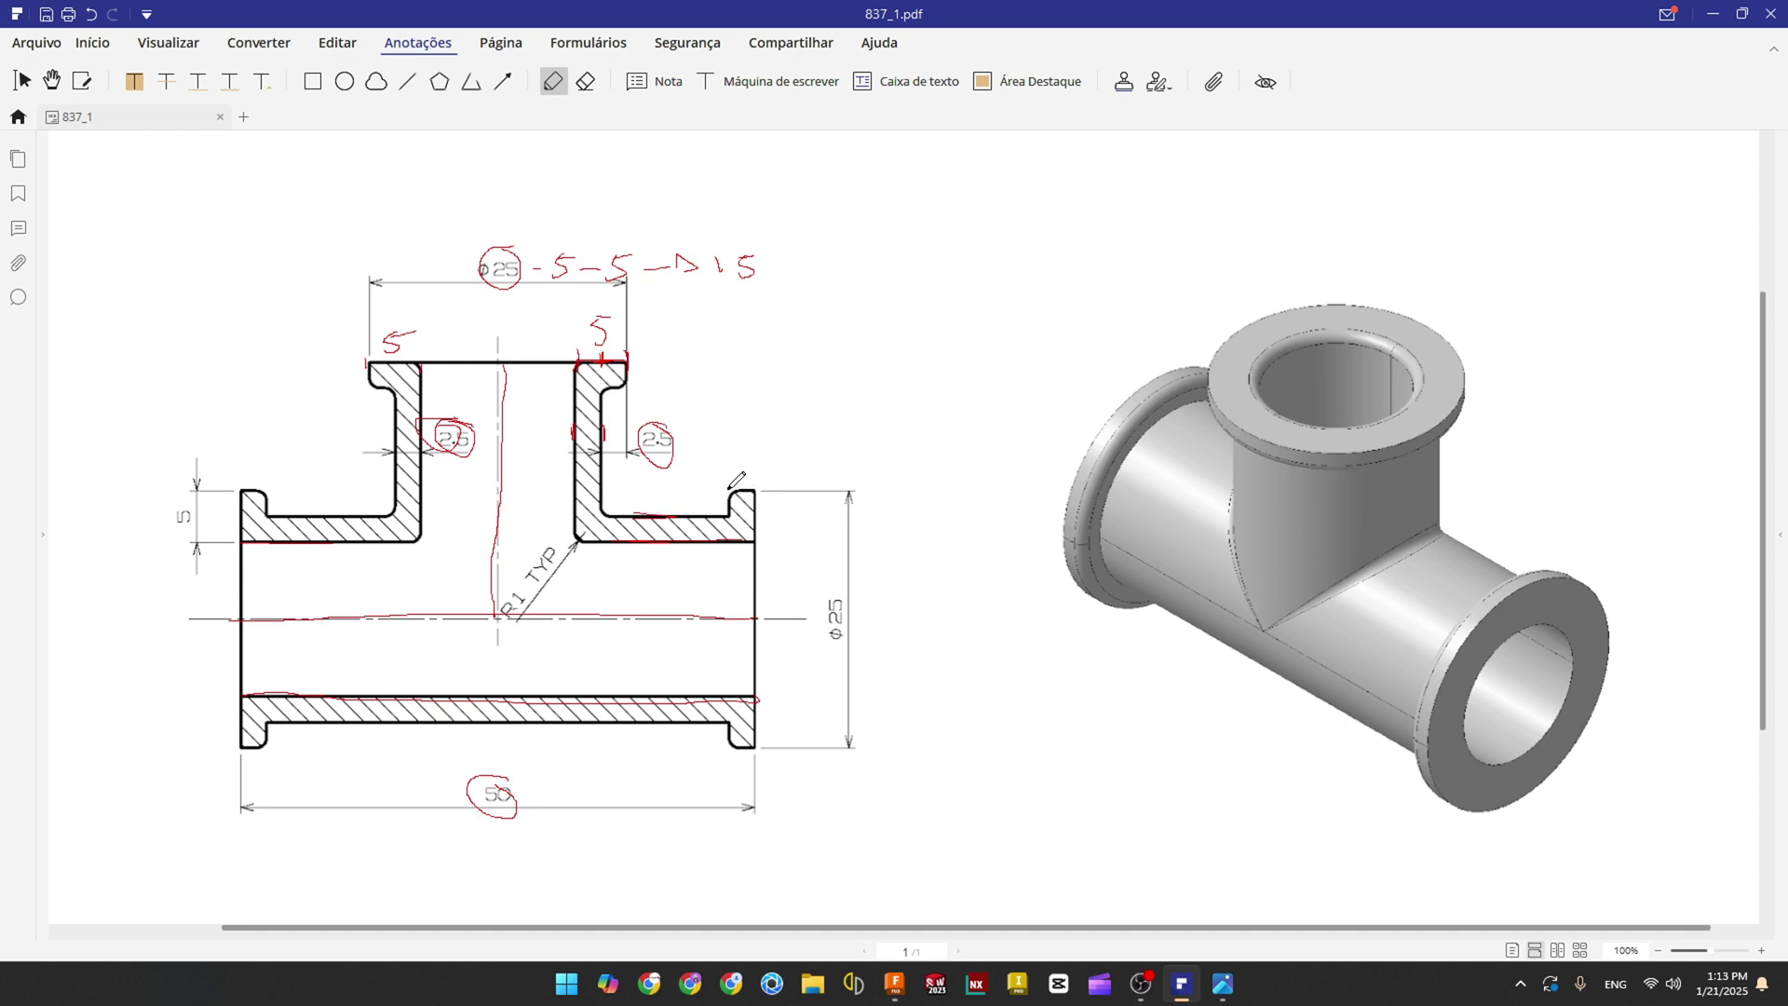
Step: Mark the right flange corner and circle the Φ25 dimension in red
mouse_move(729, 488)
mouse_down()
mouse_move(734, 541)
mouse_move(731, 485)
mouse_up()
mouse_move(846, 596)
mouse_down()
mouse_move(831, 657)
mouse_move(846, 600)
mouse_up()
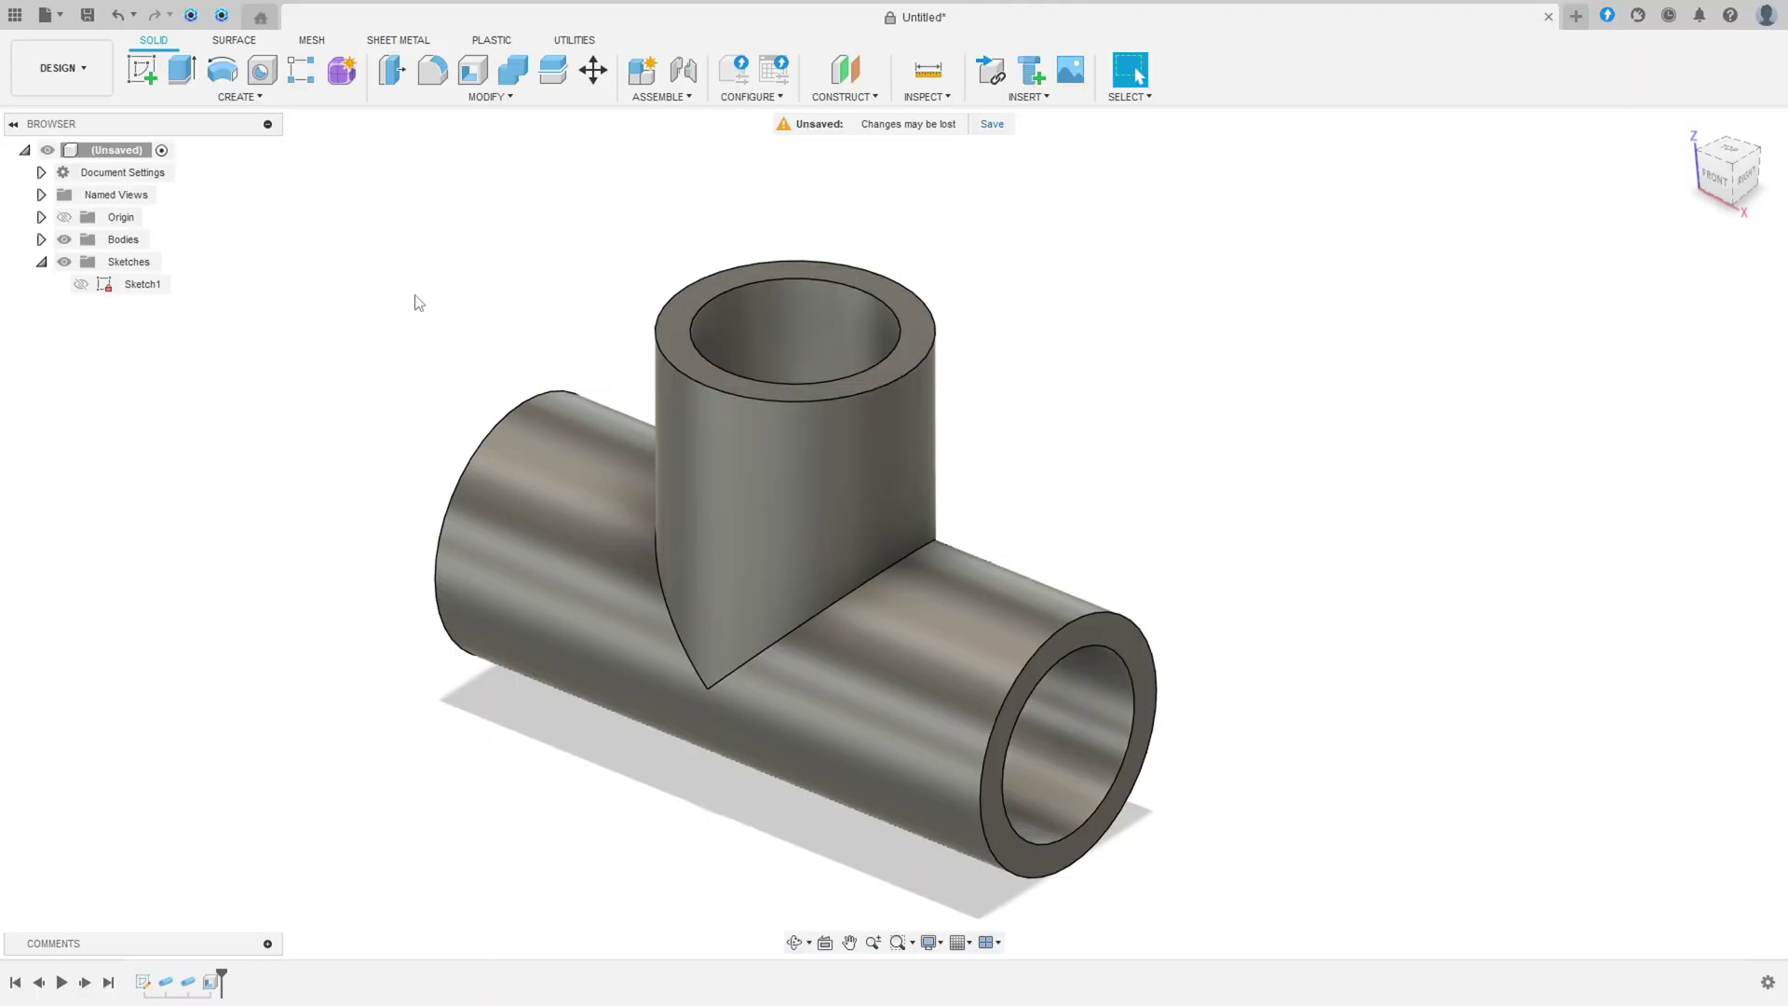
Step: Sketch a flange circle on the pipe's right end face, centred on the pipe axis
click(141, 69)
click(1108, 633)
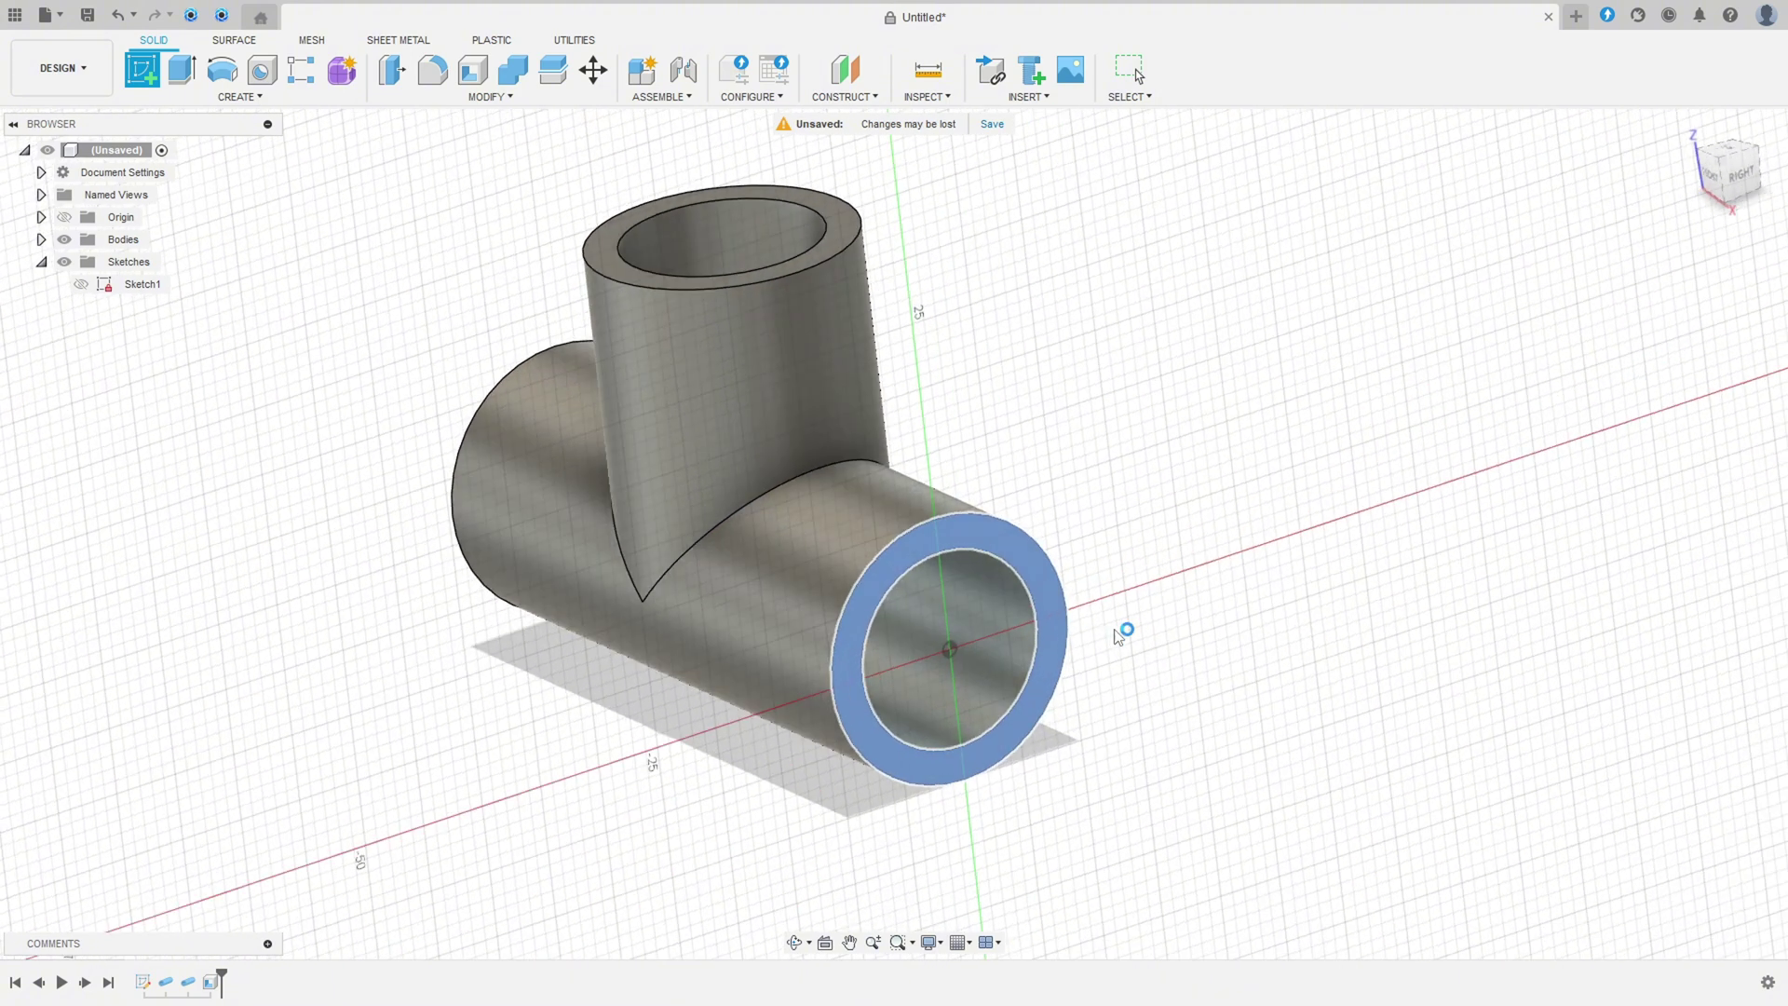
click(222, 69)
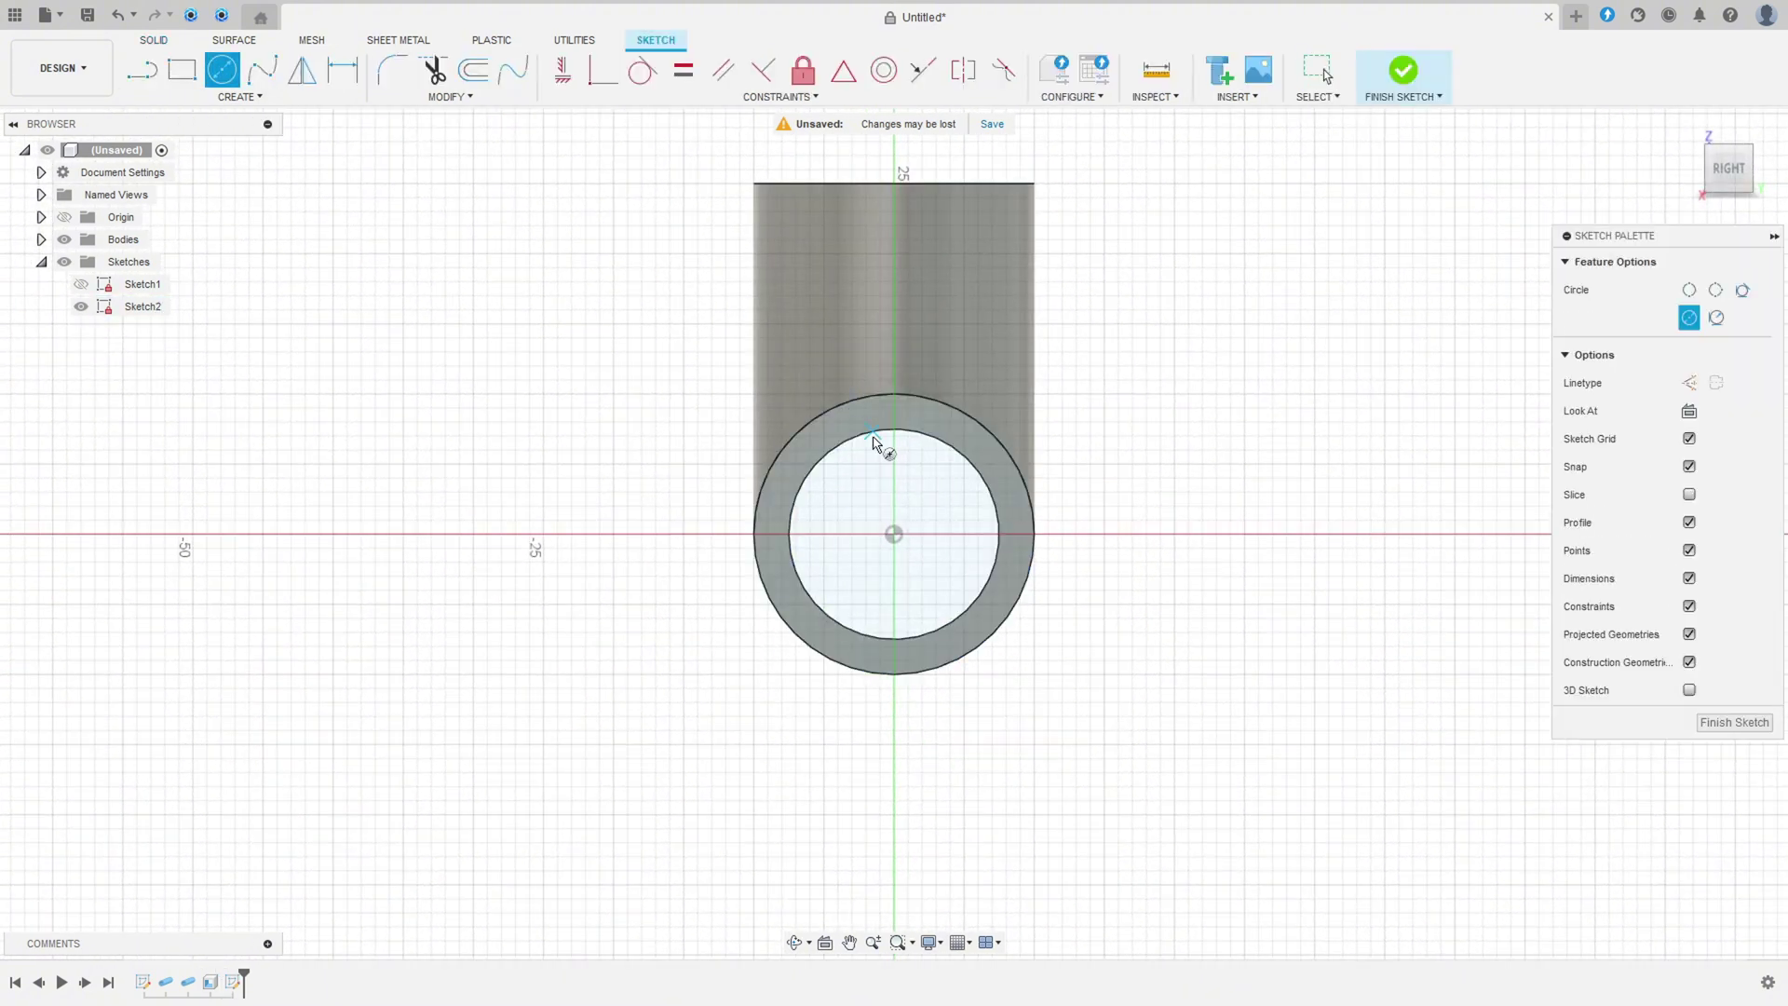
click(893, 534)
click(1004, 339)
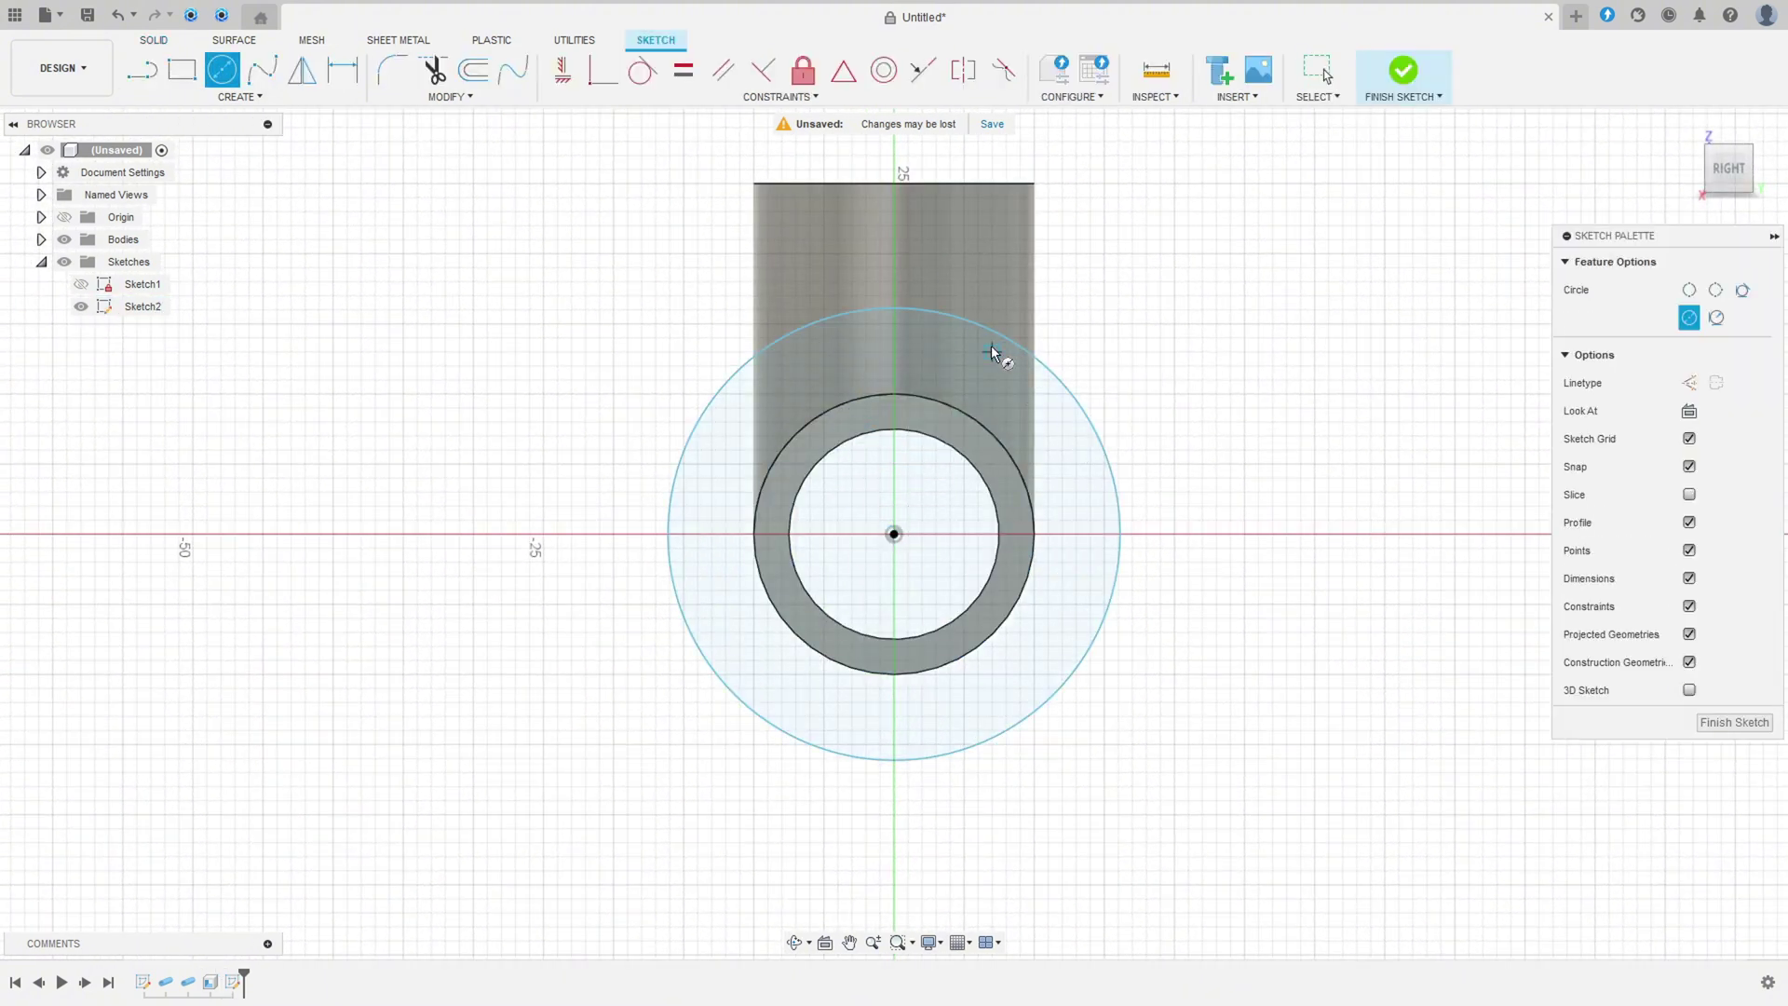
key(Escape)
Step: Dimension the flange circle 2.5 mm beyond the pipe wall and finish Sketch2
click(342, 69)
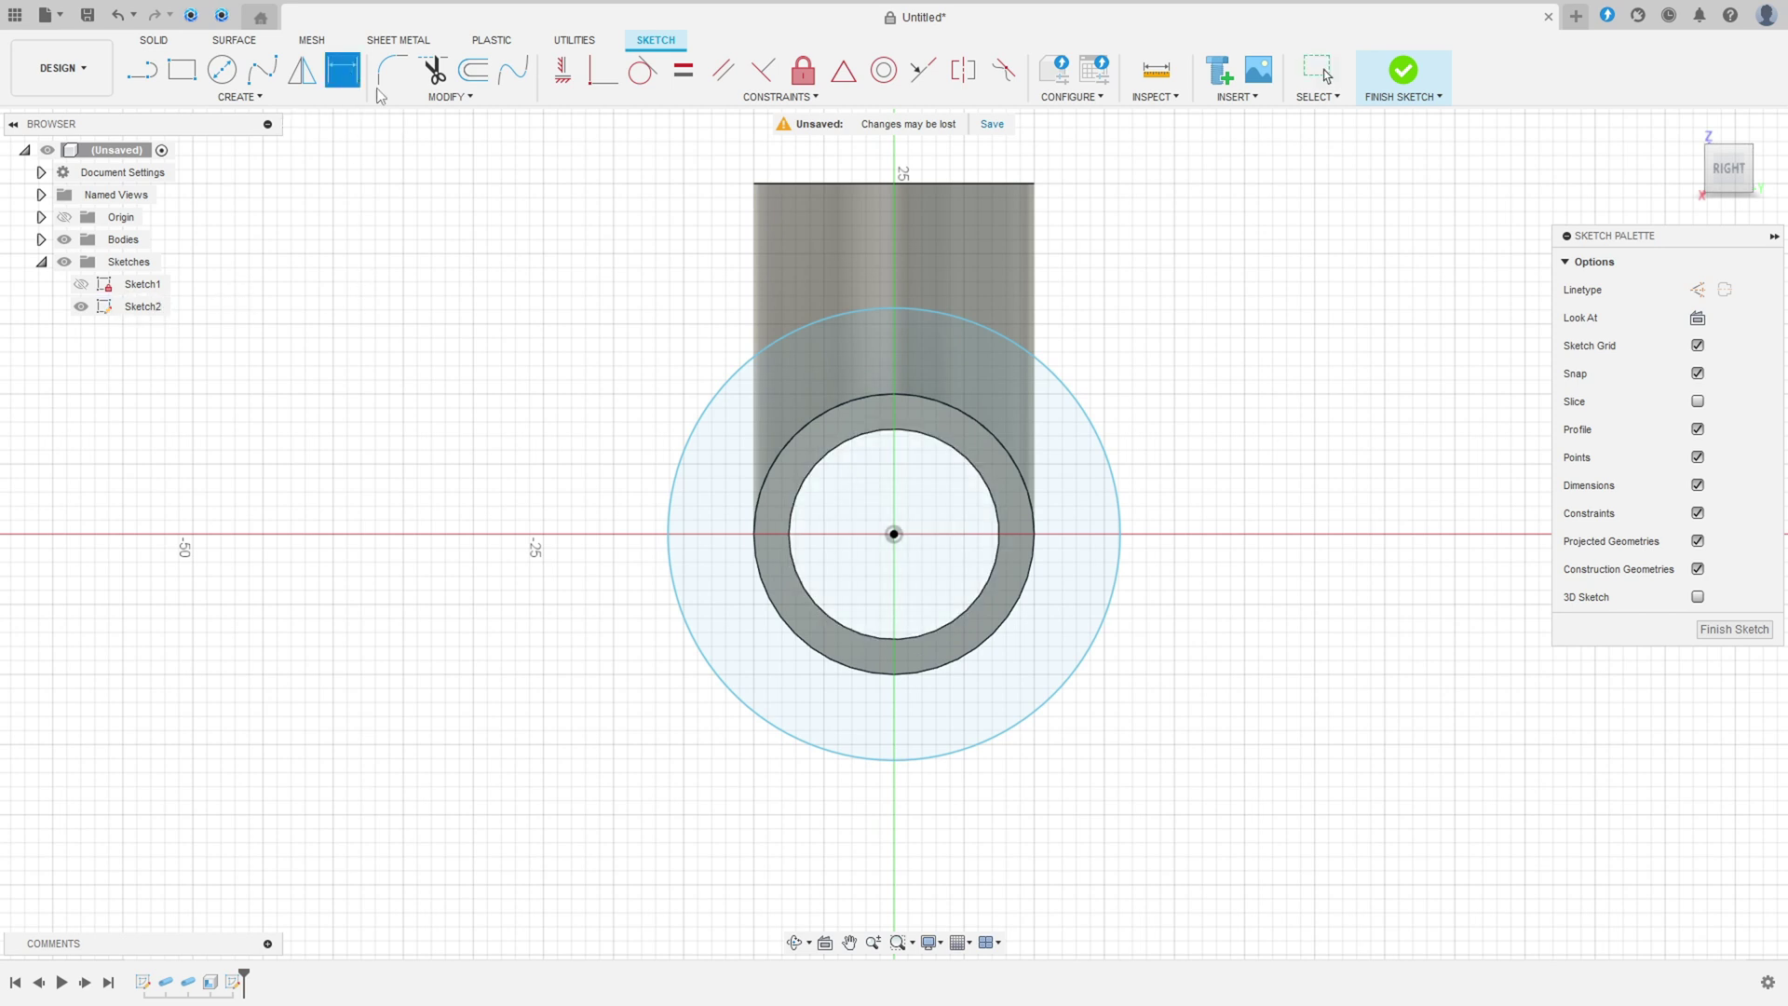
click(699, 425)
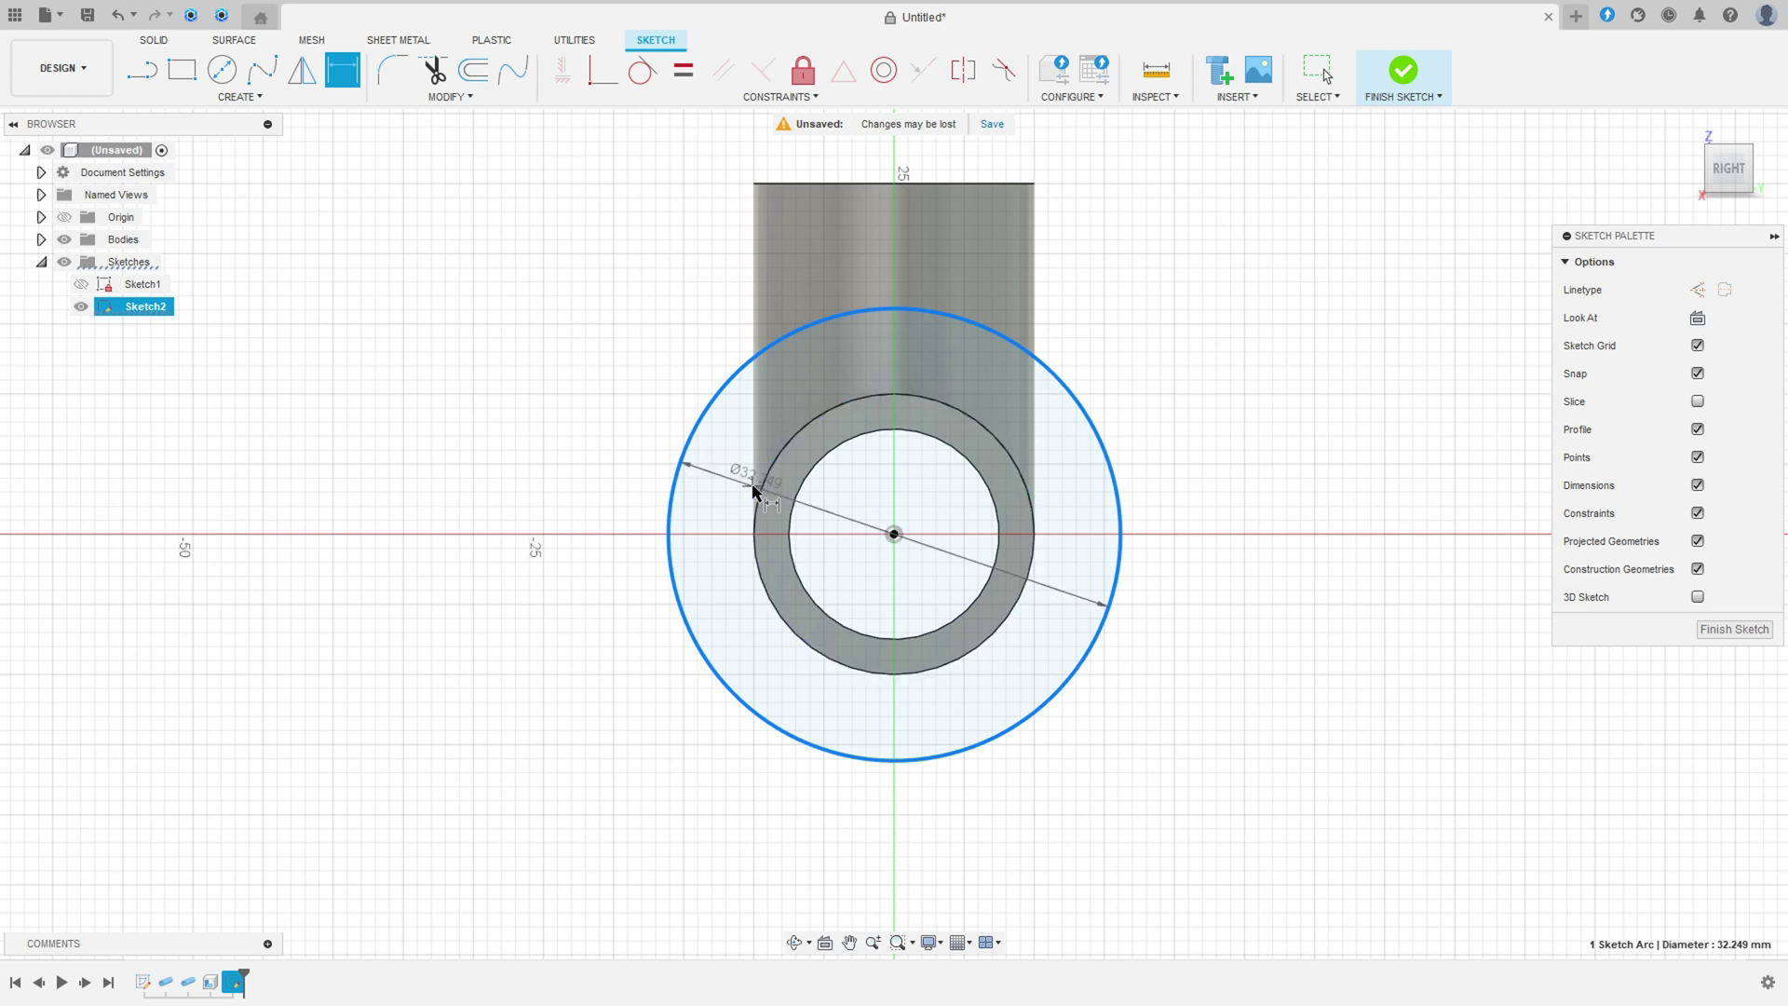
click(762, 493)
click(666, 429)
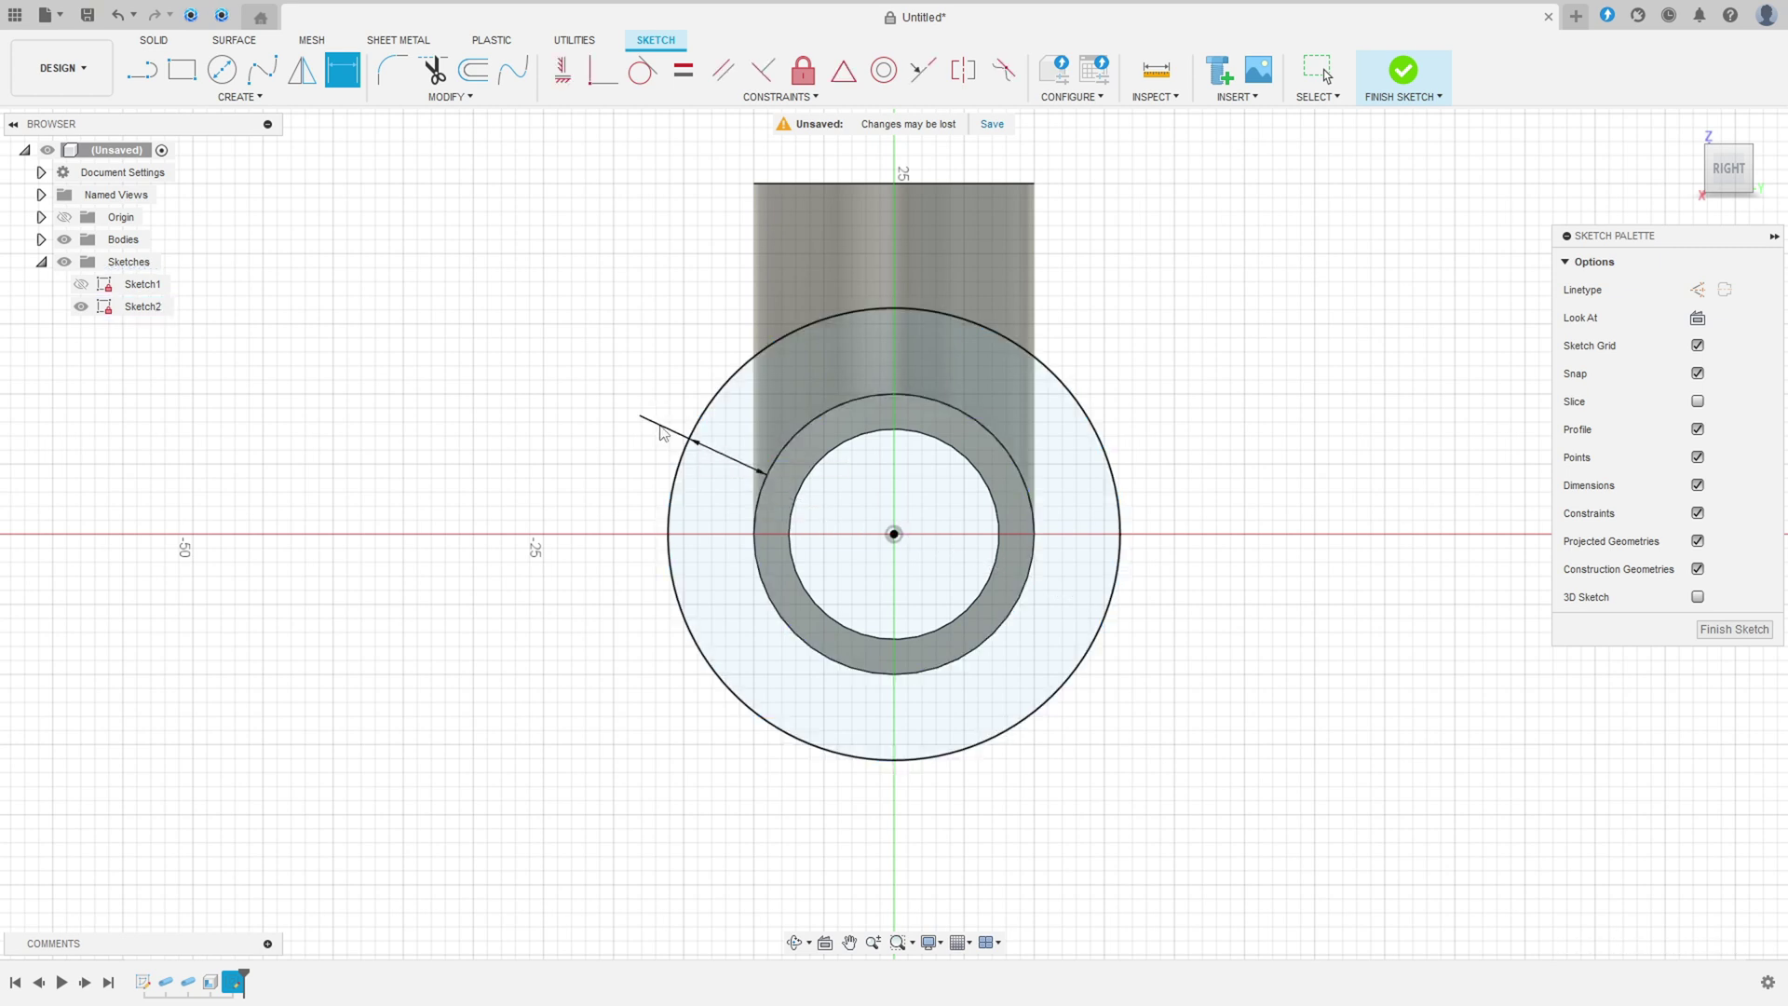
text(2.5)
key(Return)
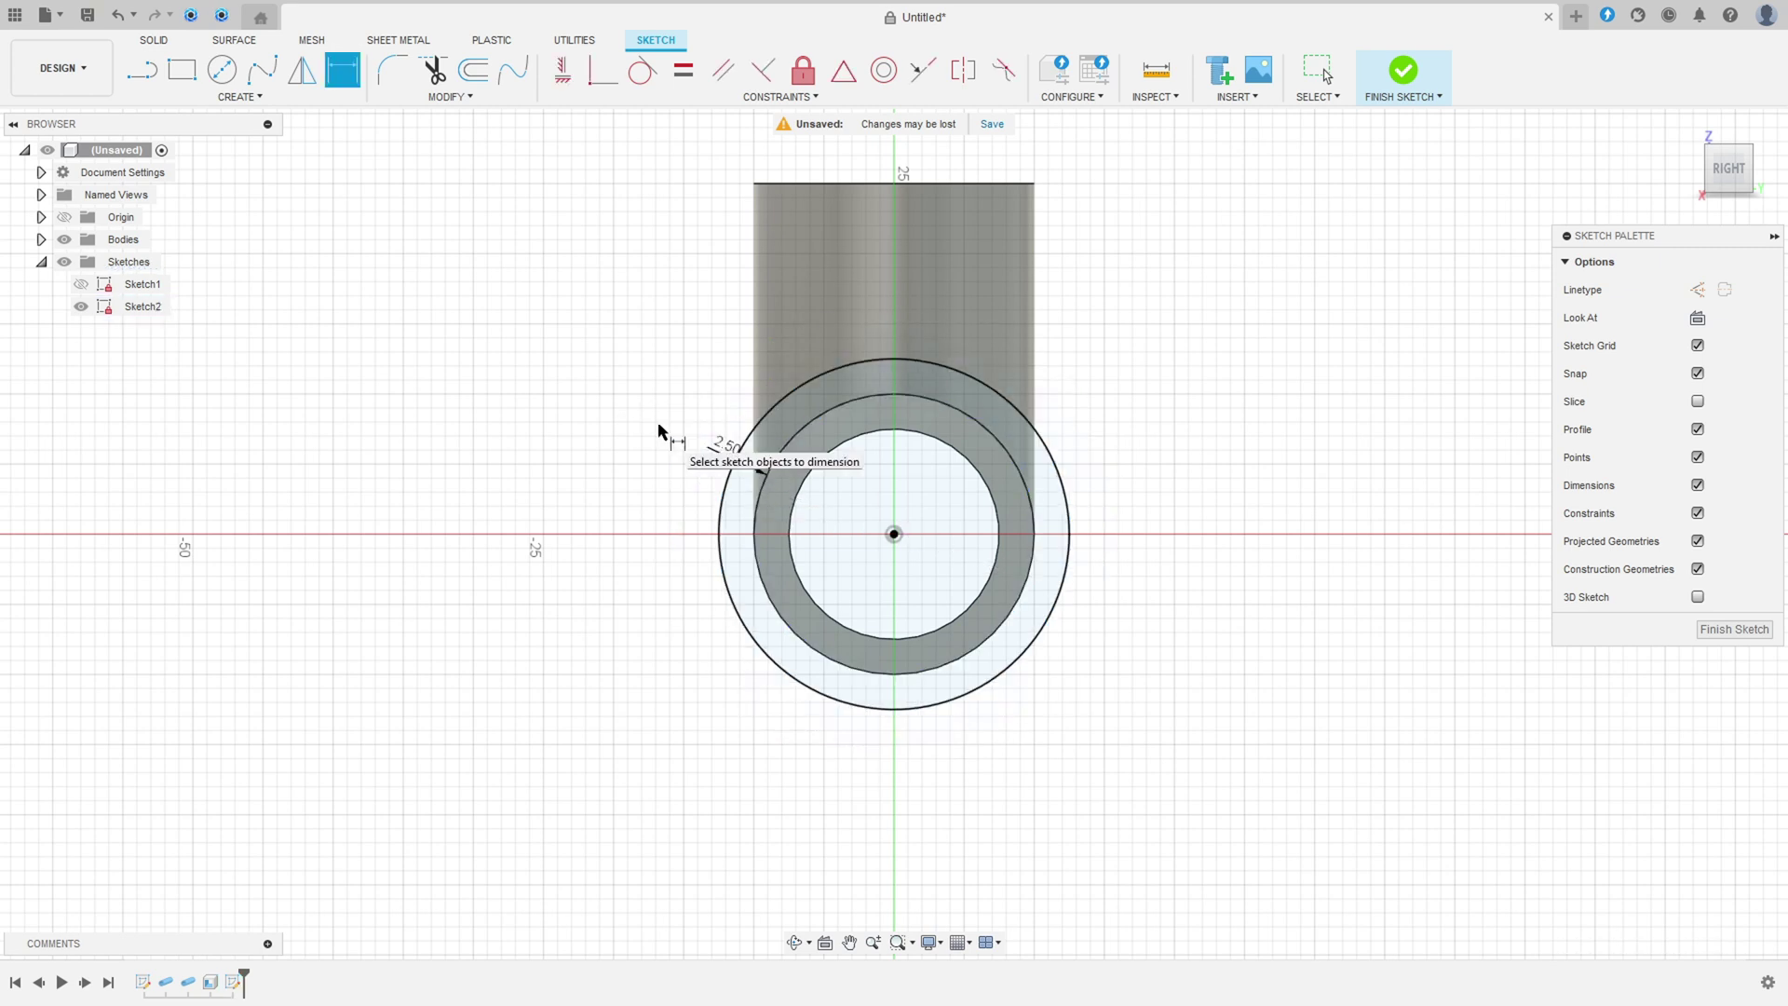
key(Escape)
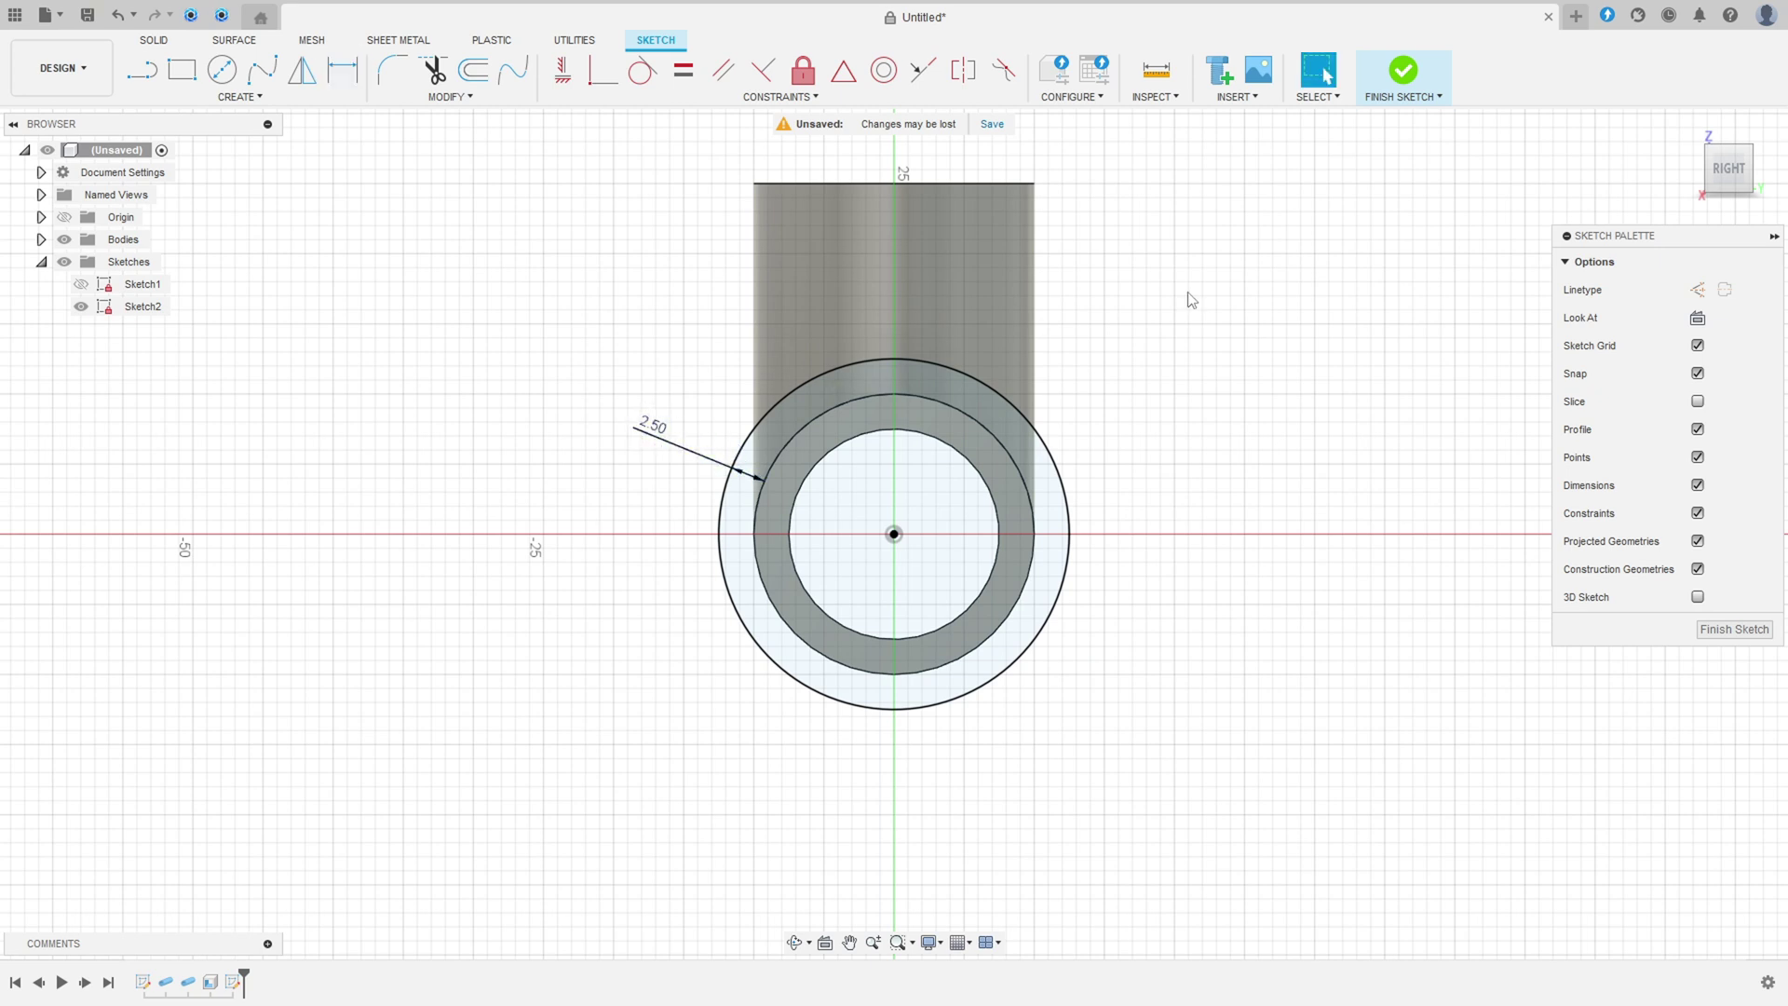
click(1397, 70)
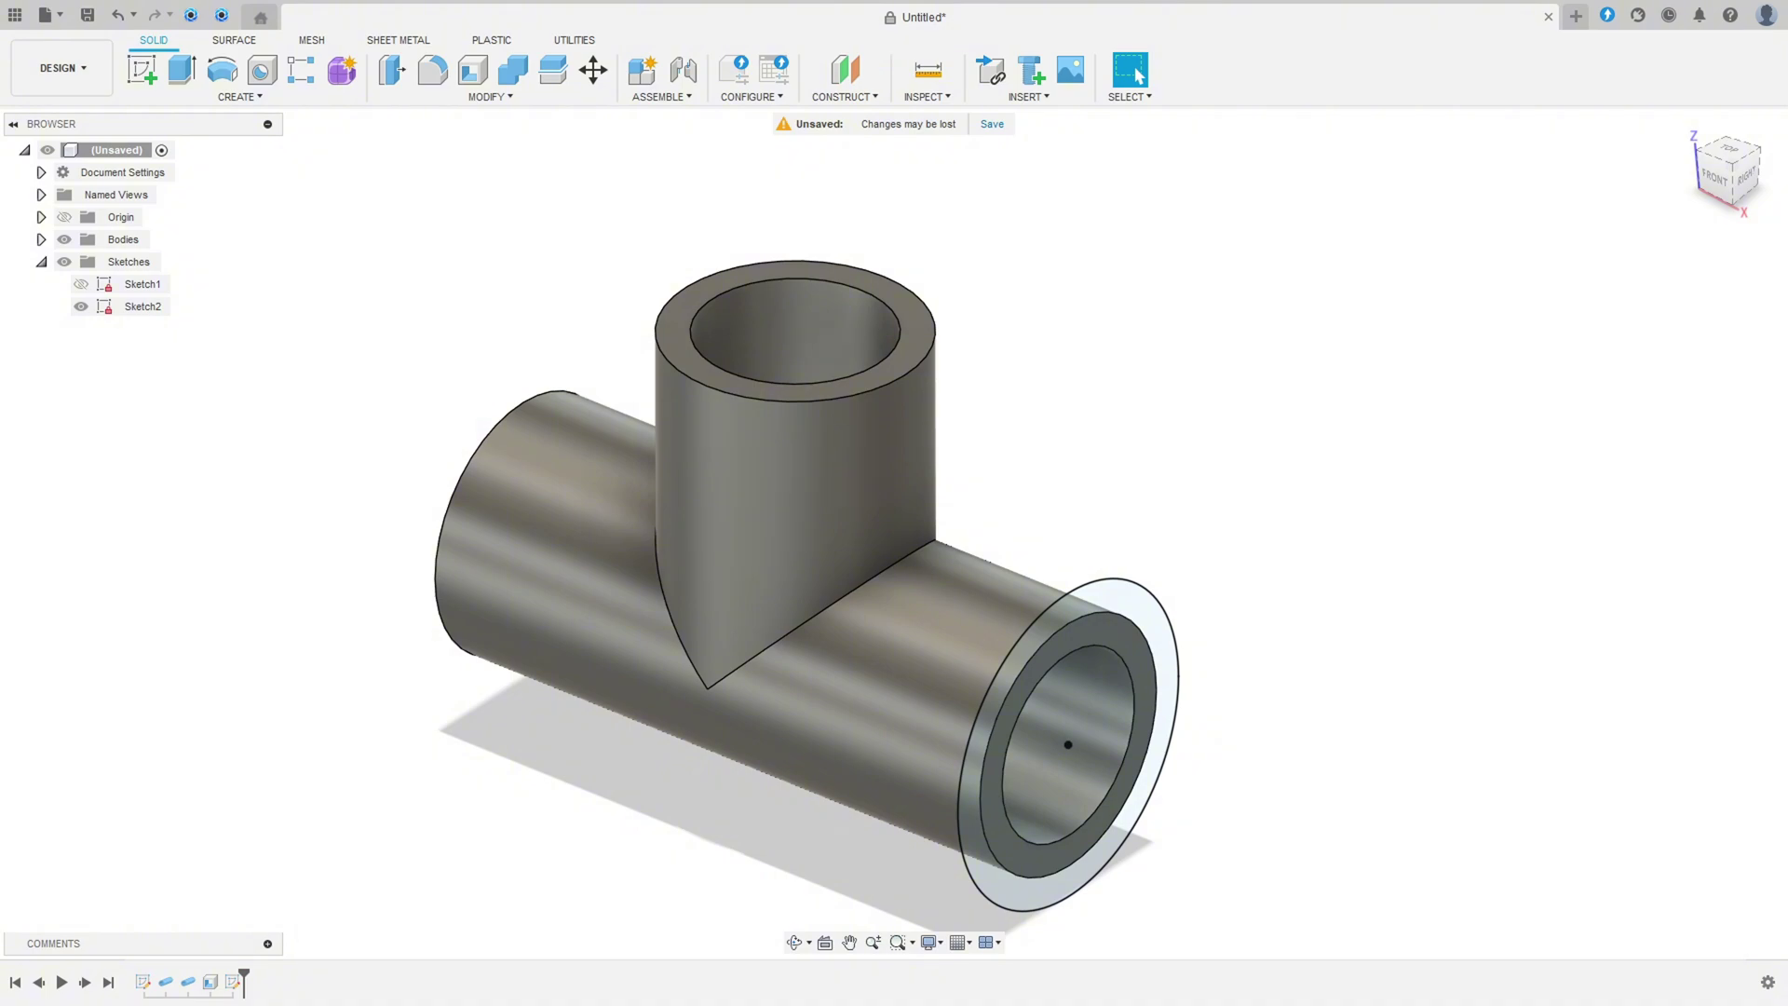
Step: Circle the 2.5 flange-thickness dimension in red on the PDF tee drawing
key(alt+Tab)
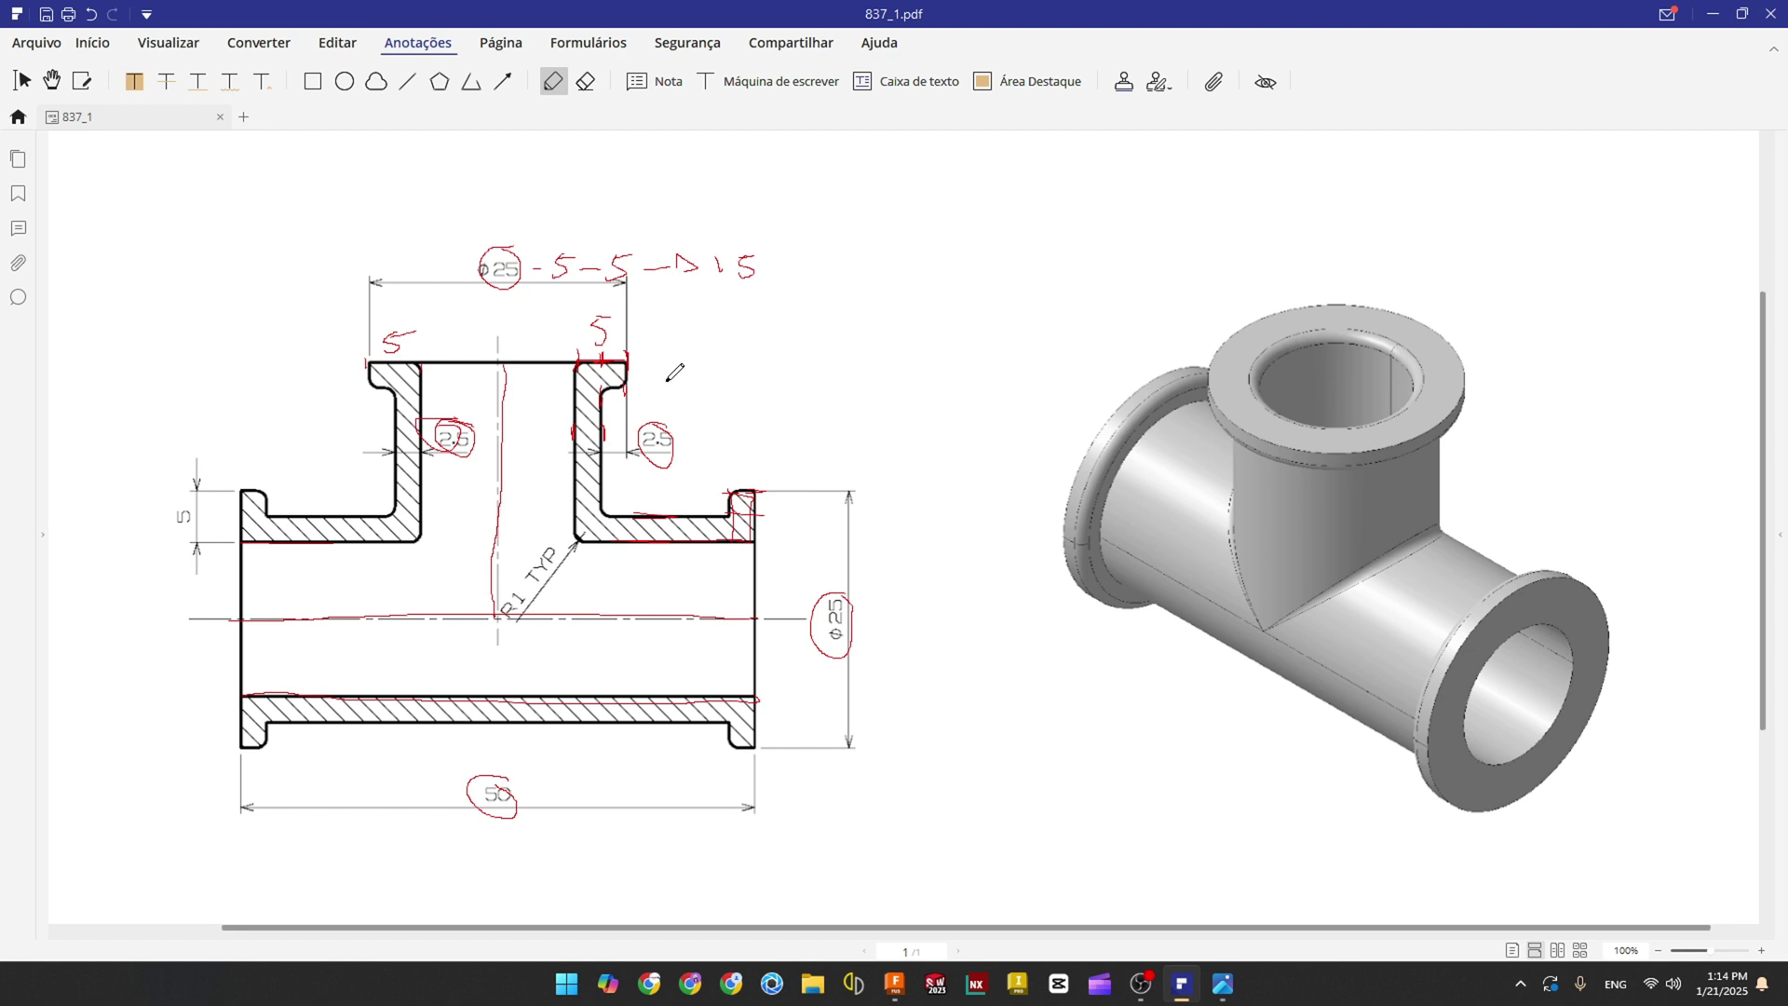
drag(678, 427, 647, 443)
Step: Extrude the right-end ring profile -2.5 mm as a Join to form the flange
key(alt+Tab)
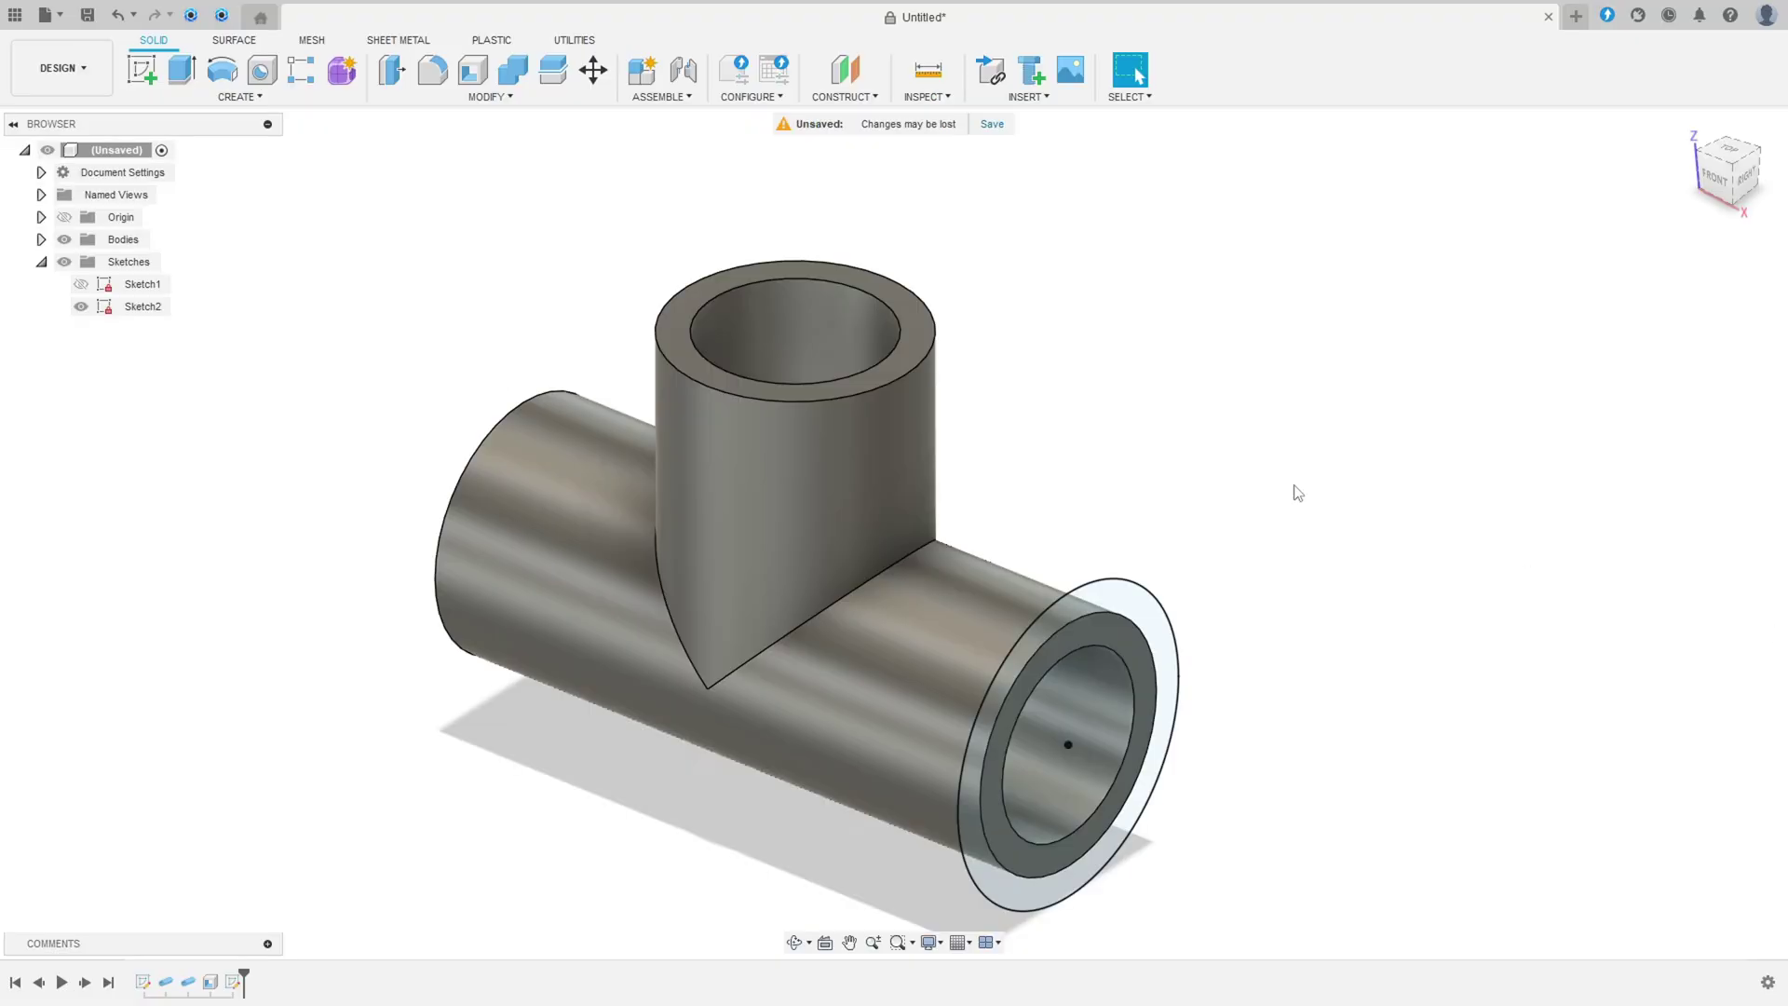
click(172, 71)
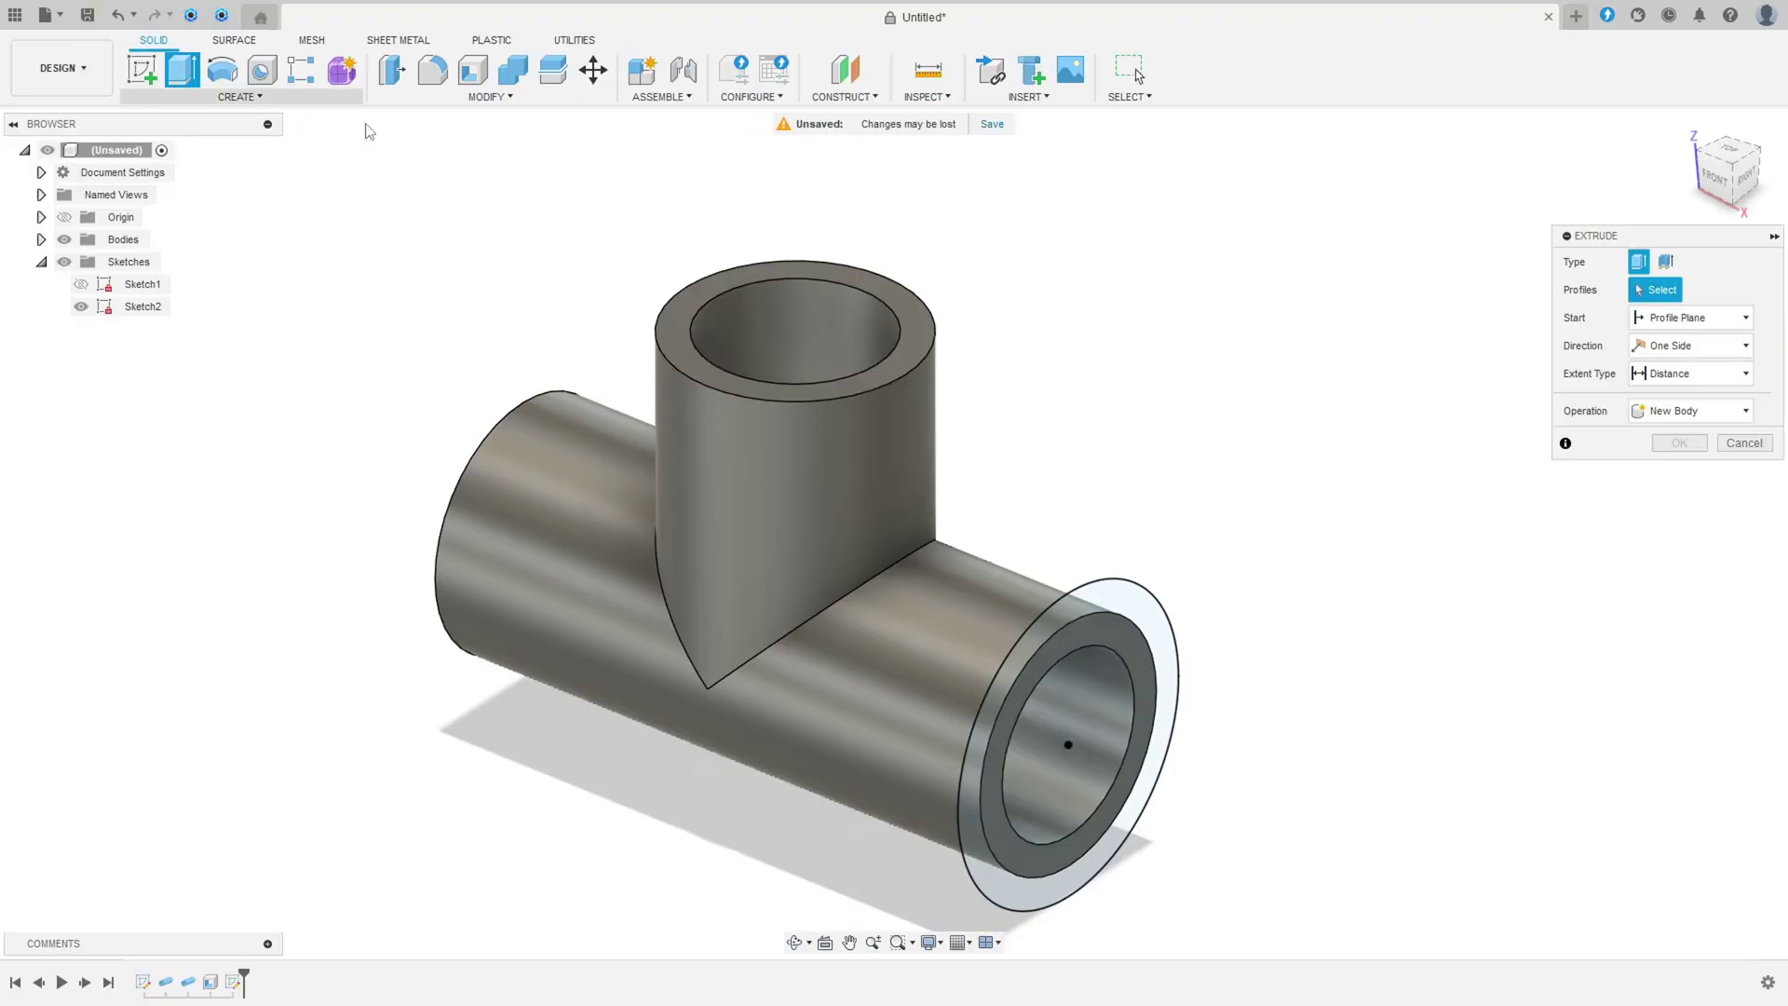
click(1147, 604)
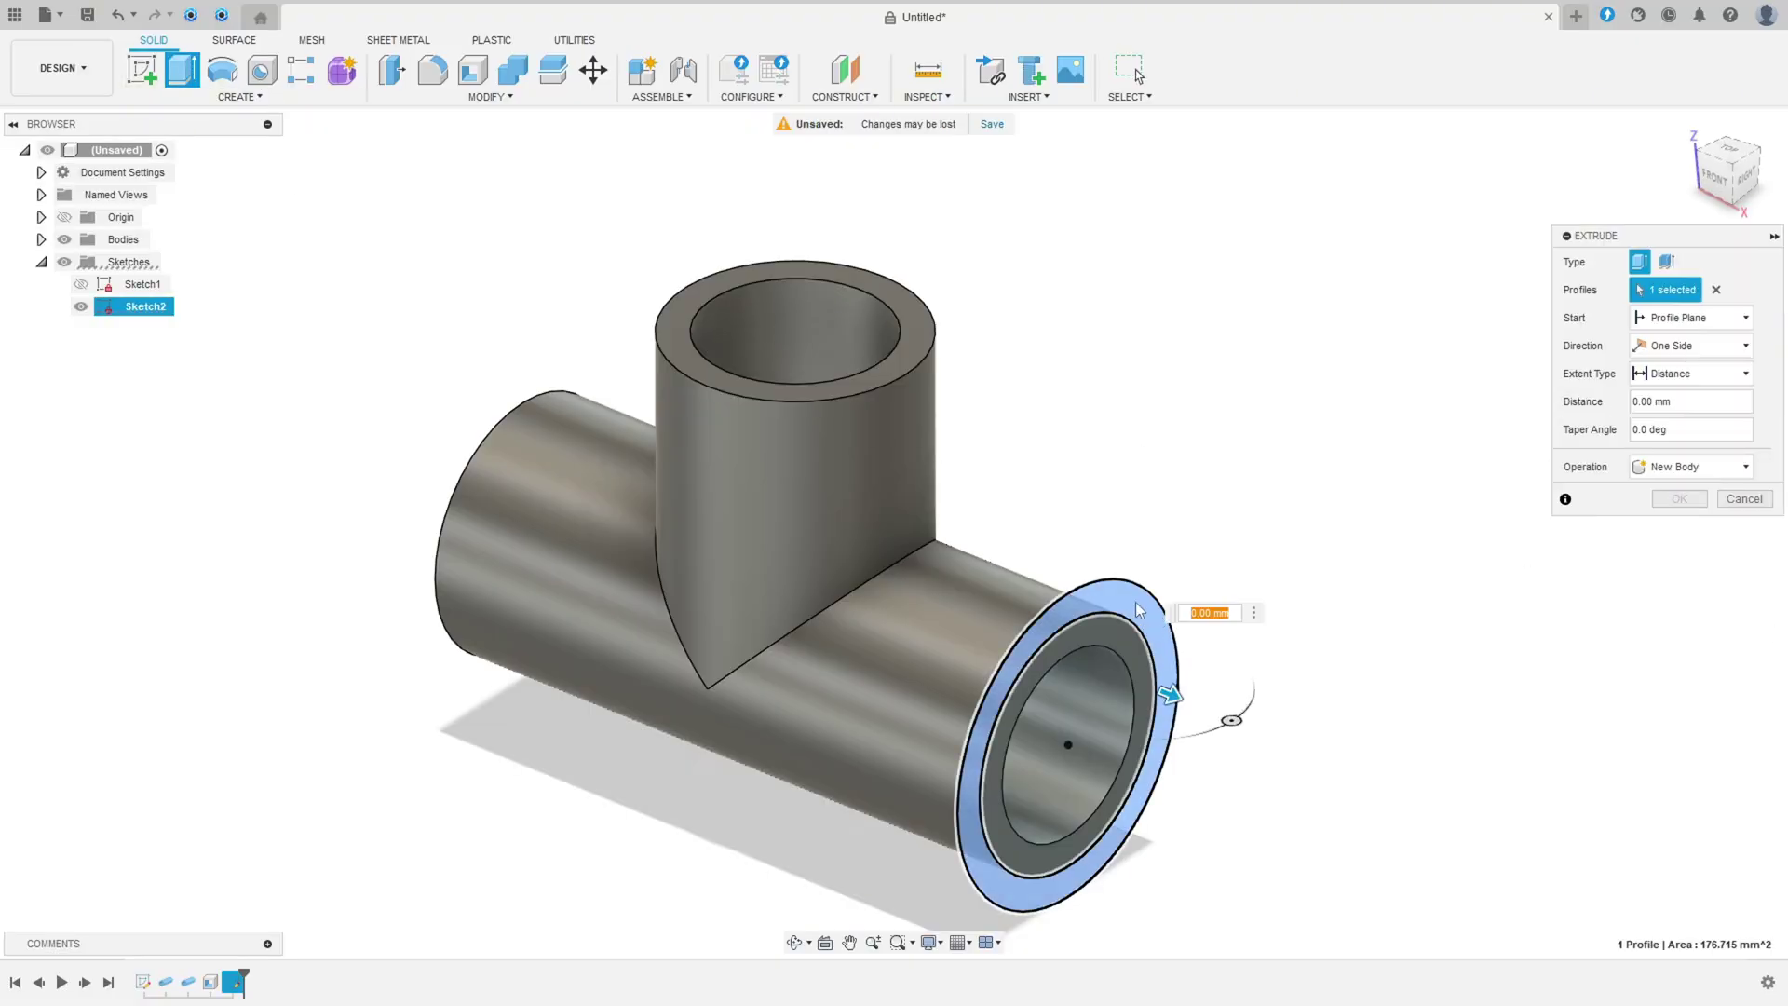
text(-3)
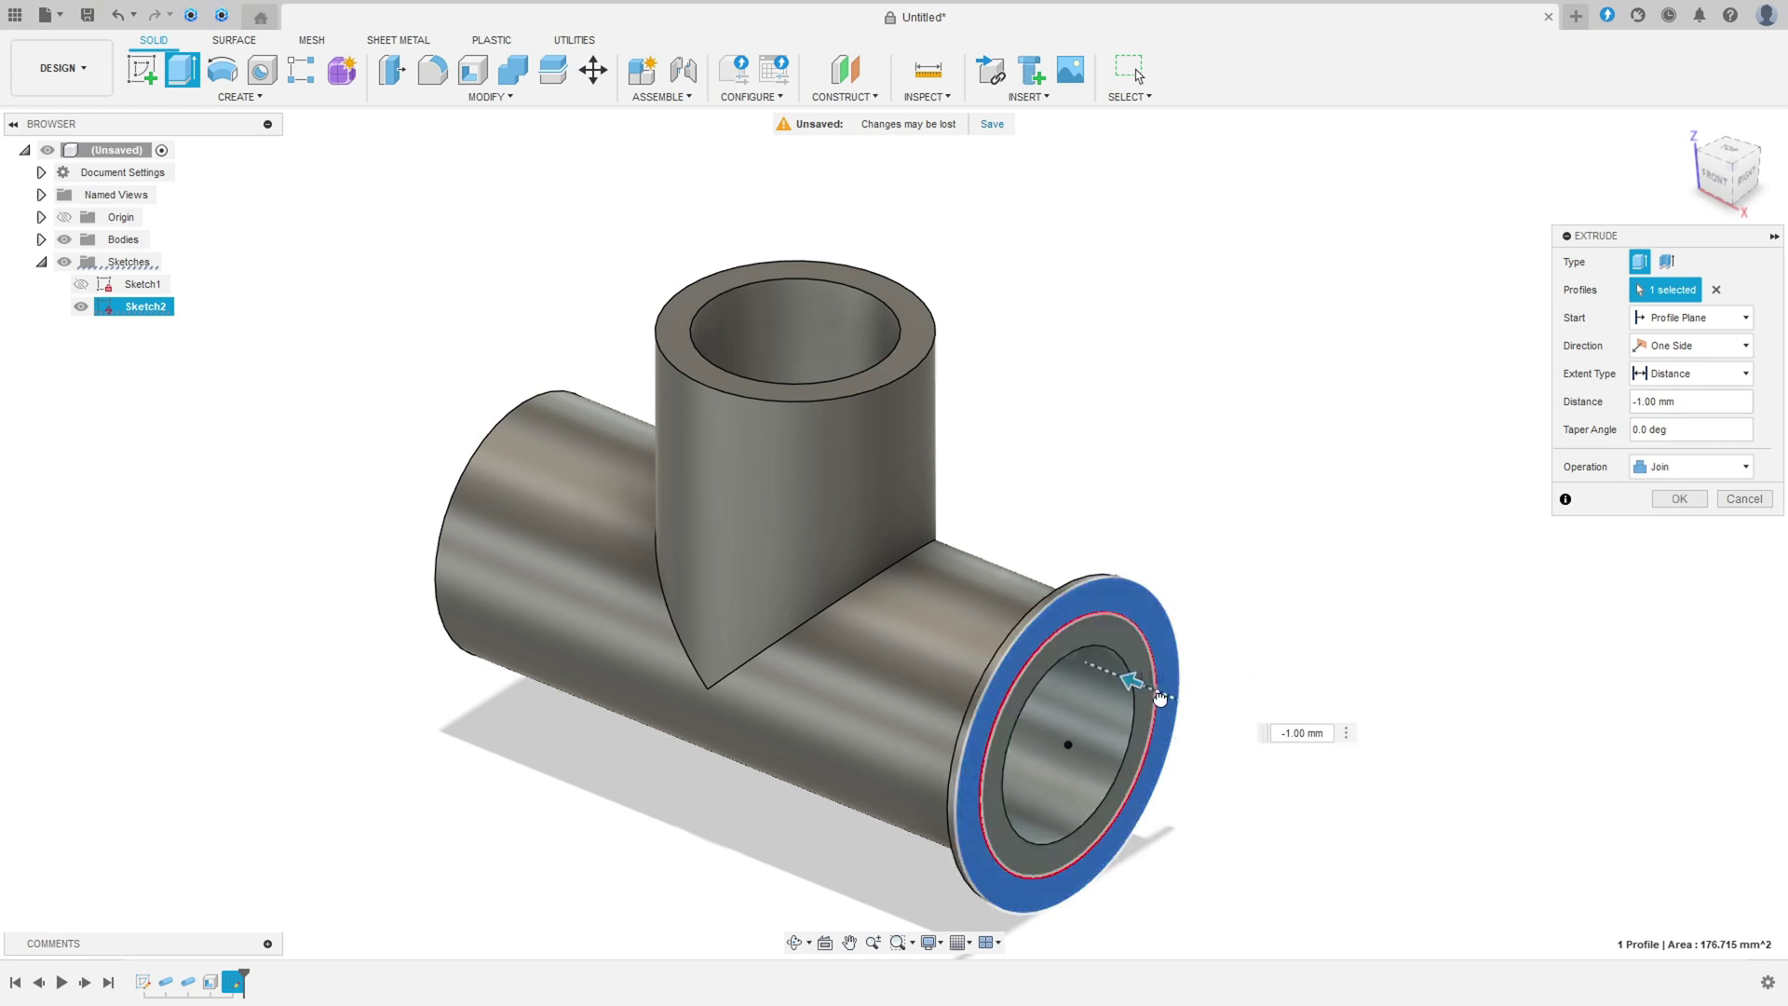
drag(1672, 394, 1576, 403)
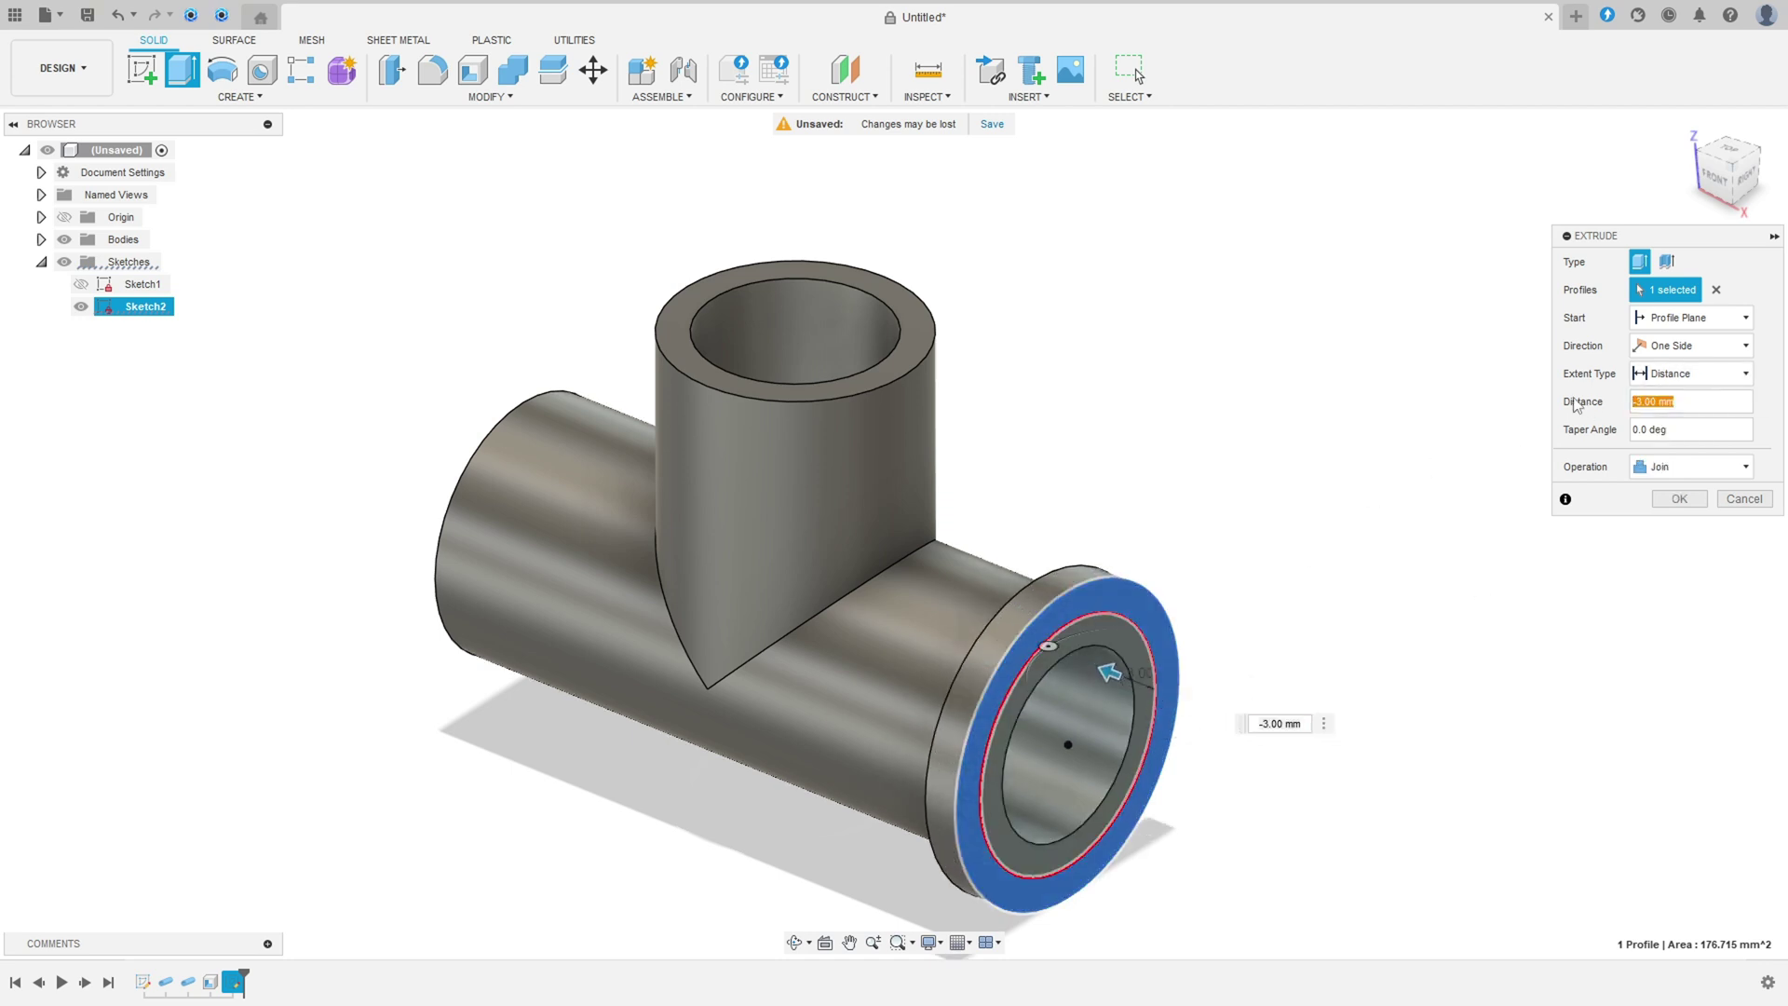
text(-2.5)
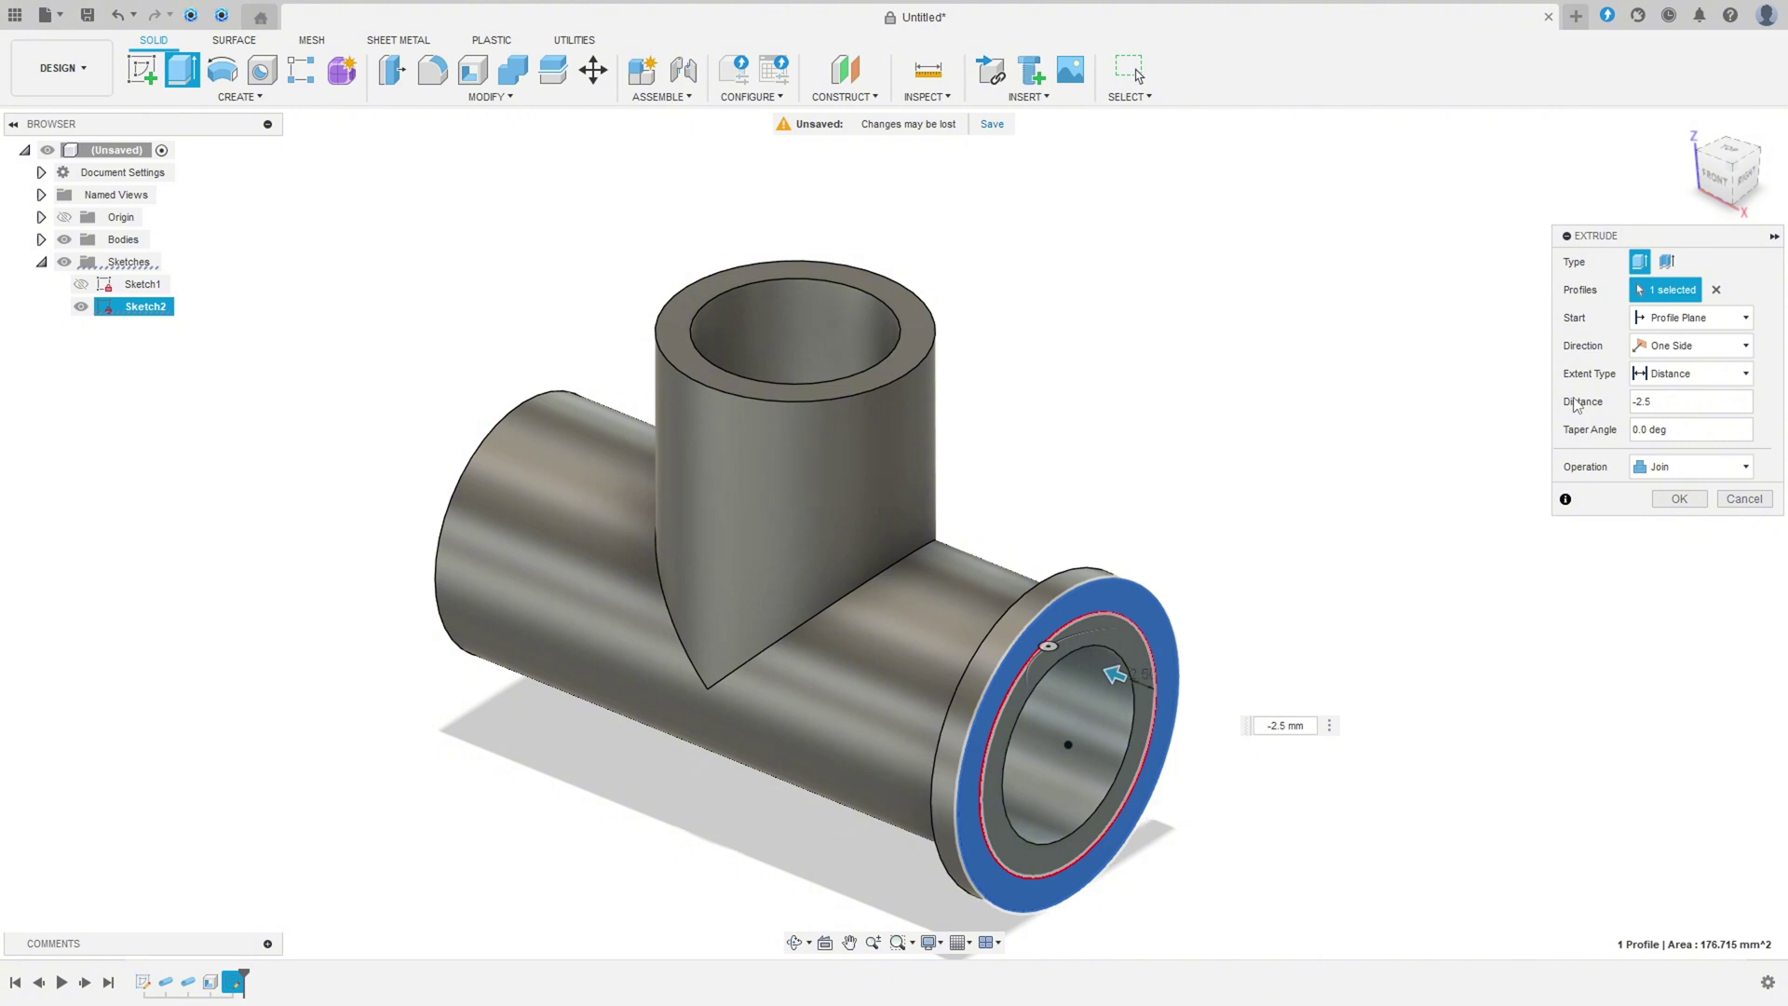
click(1680, 500)
scroll(1166, 367, down, 3)
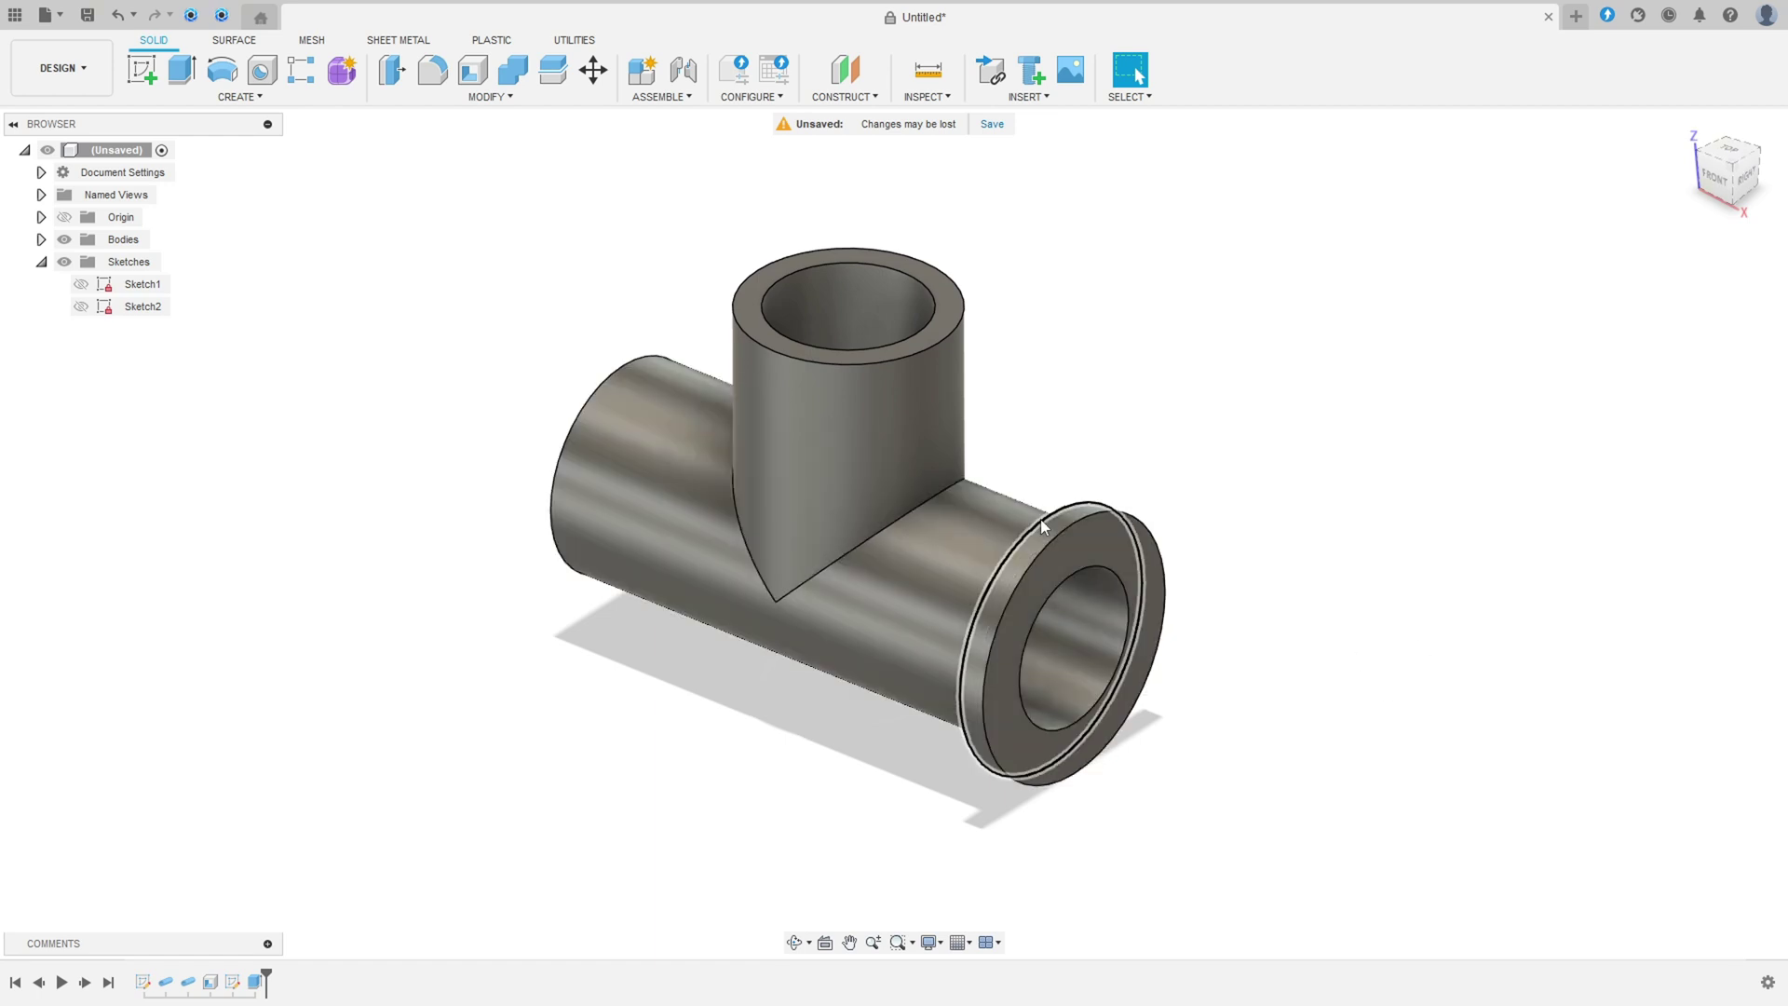
shift+middle_drag(1244, 472, 1274, 391)
Step: Start a feature circular pattern of the flange extrusion about the Y axis
click(240, 97)
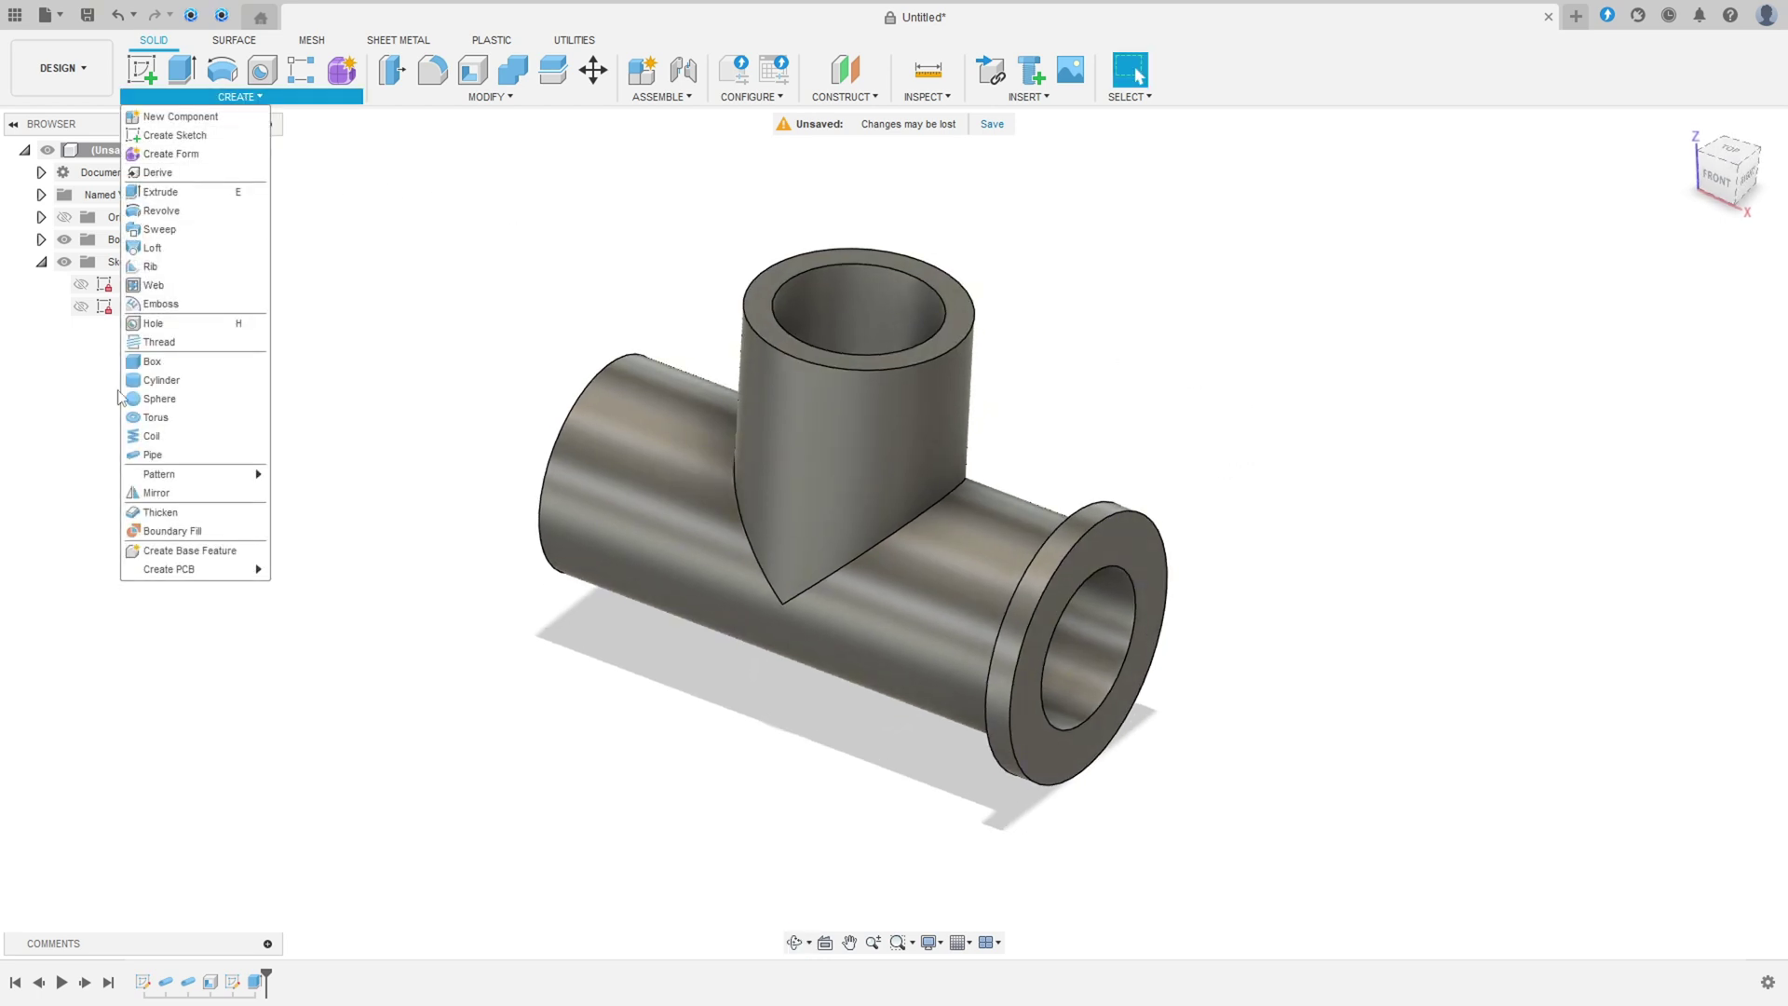
mouse_move(230, 480)
click(320, 492)
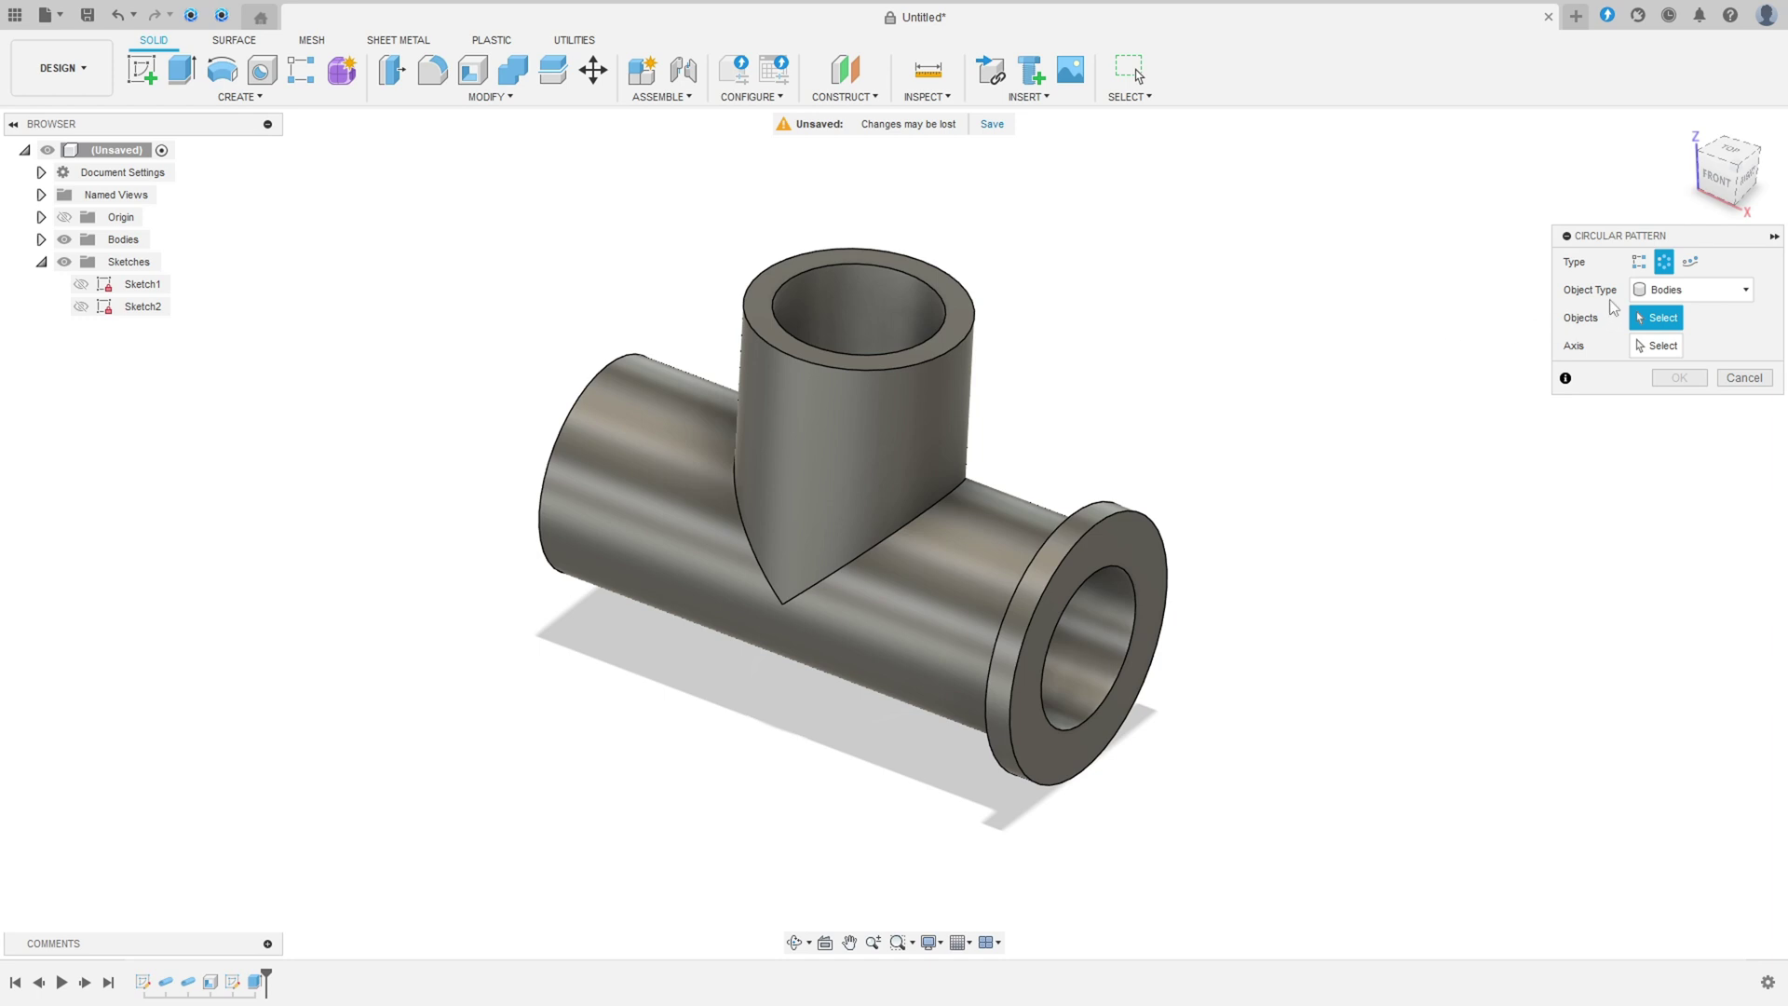
click(1662, 298)
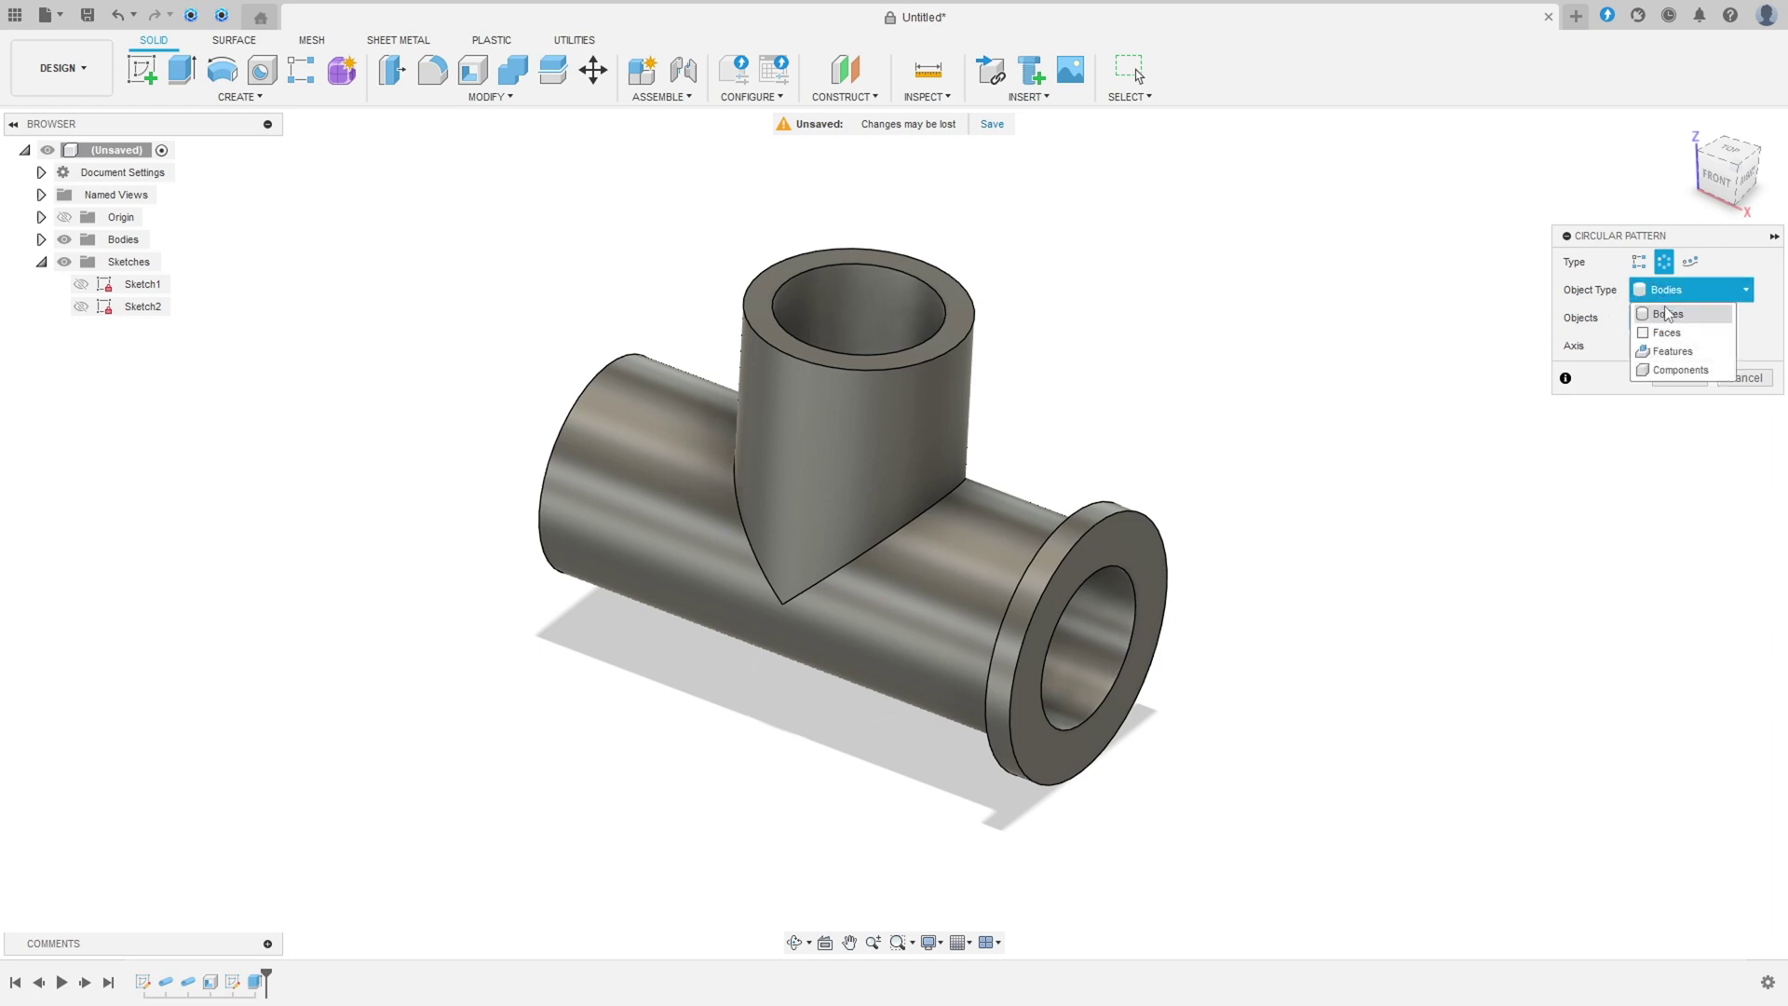
click(1672, 346)
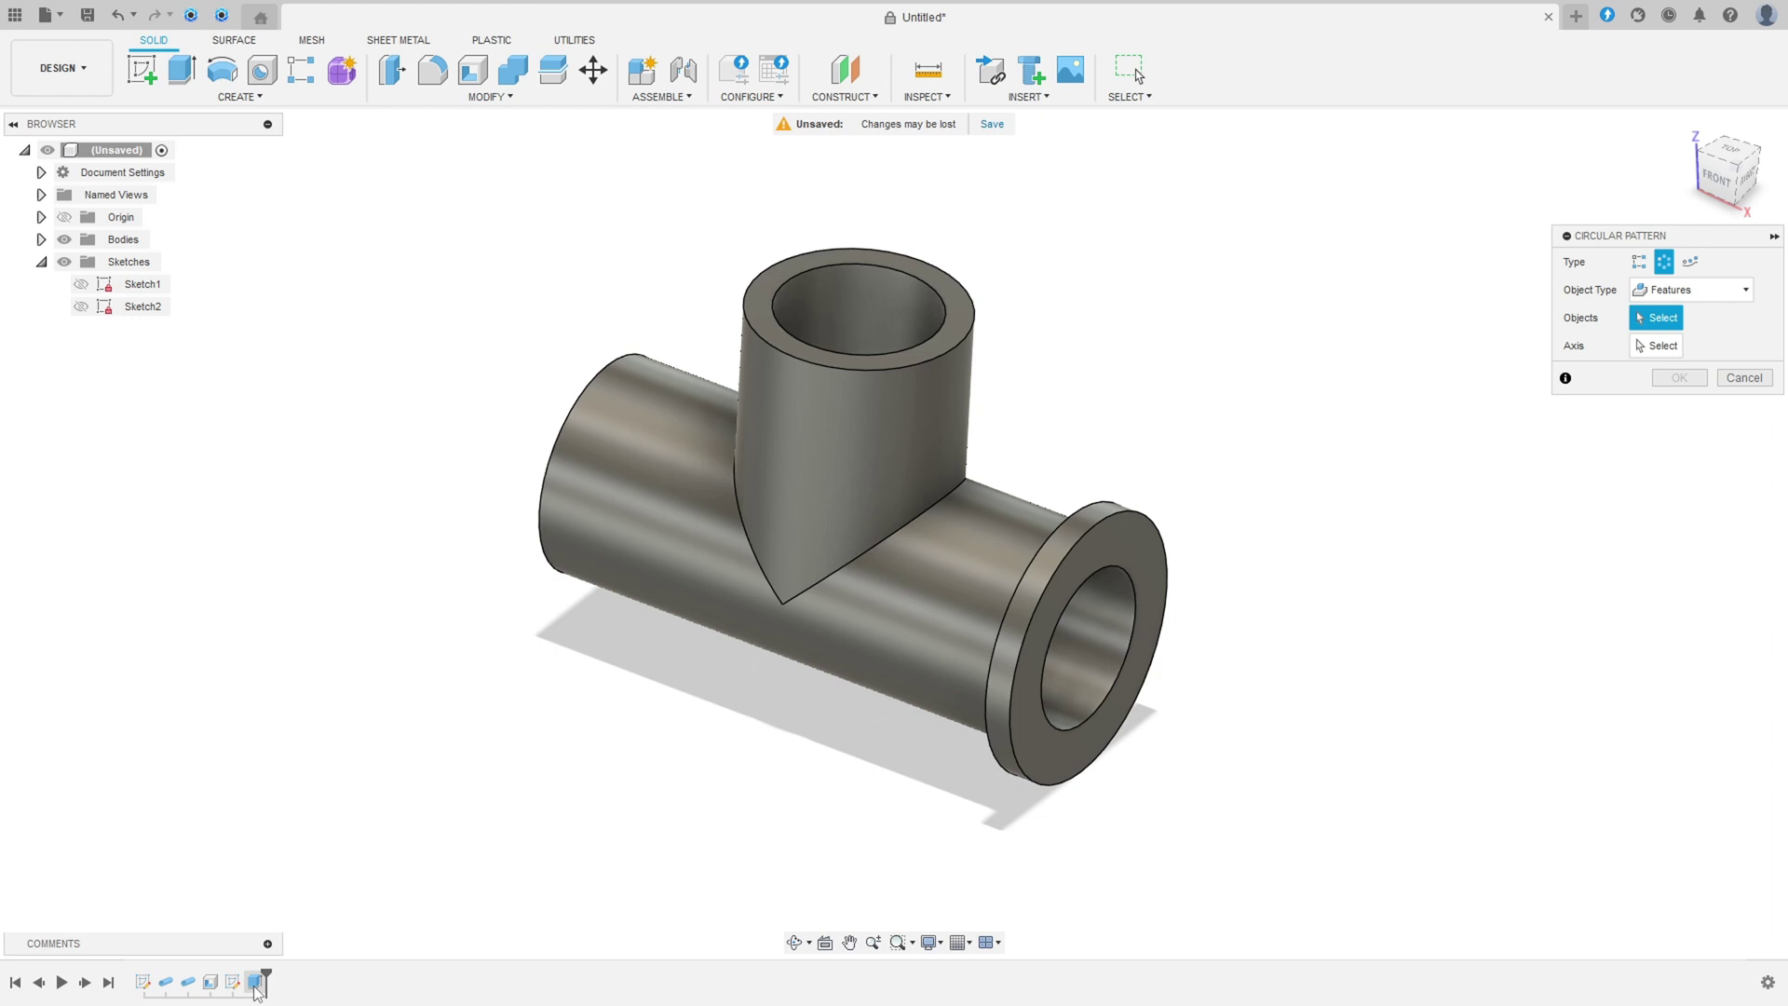
click(255, 982)
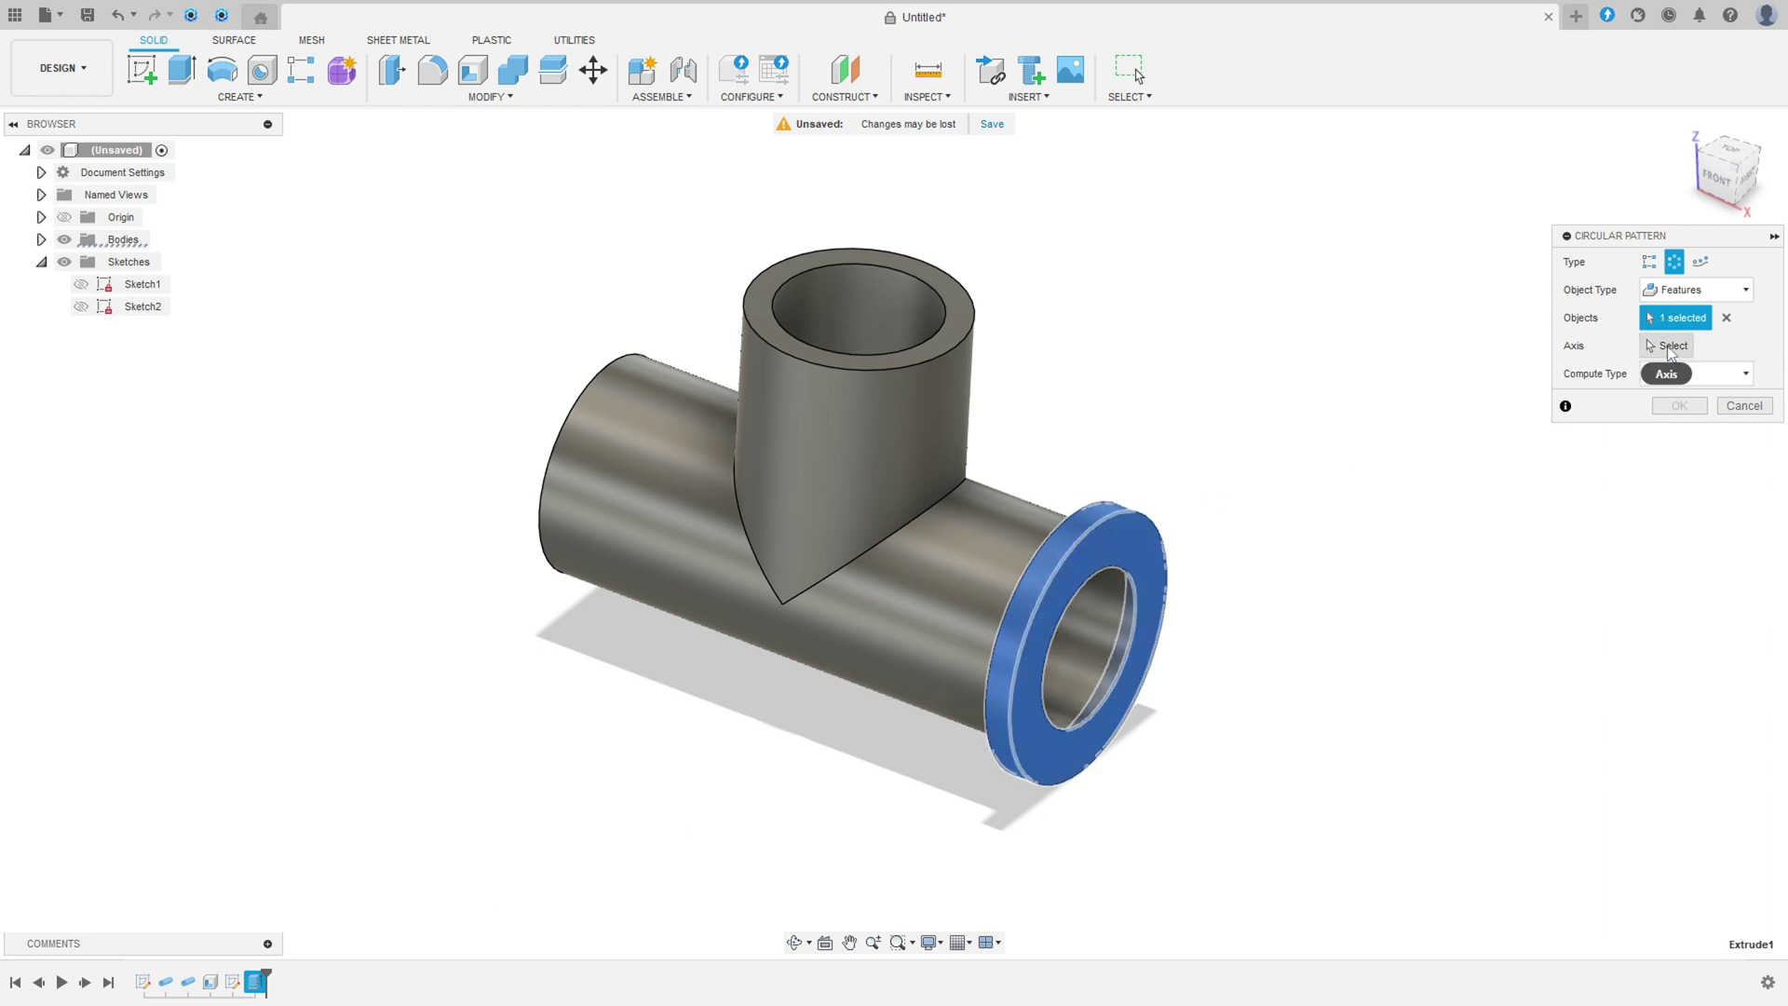
click(64, 239)
mouse_move(885, 508)
shift+middle_down()
mouse_move(836, 488)
mouse_move(880, 508)
shift+middle_up()
click(909, 523)
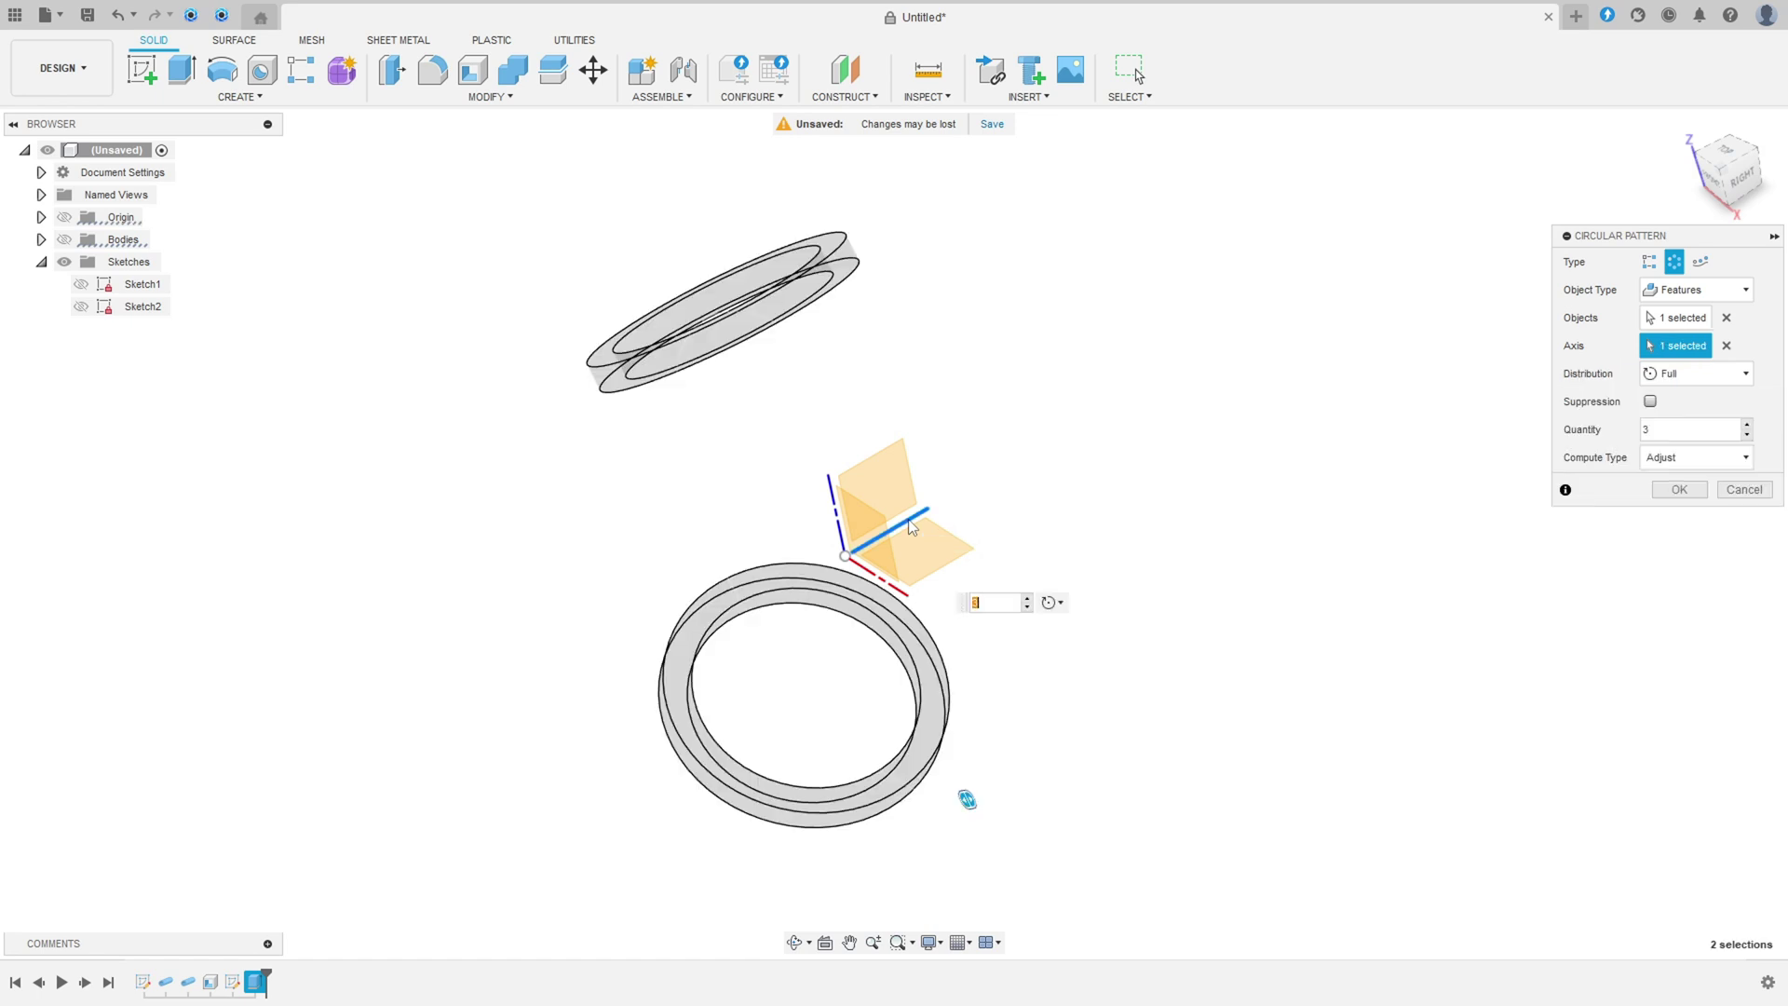
Step: Set the pattern to Partial, -180° angle, 3 copies, and confirm
click(64, 240)
shift+middle_drag(652, 484, 577, 461)
click(1685, 374)
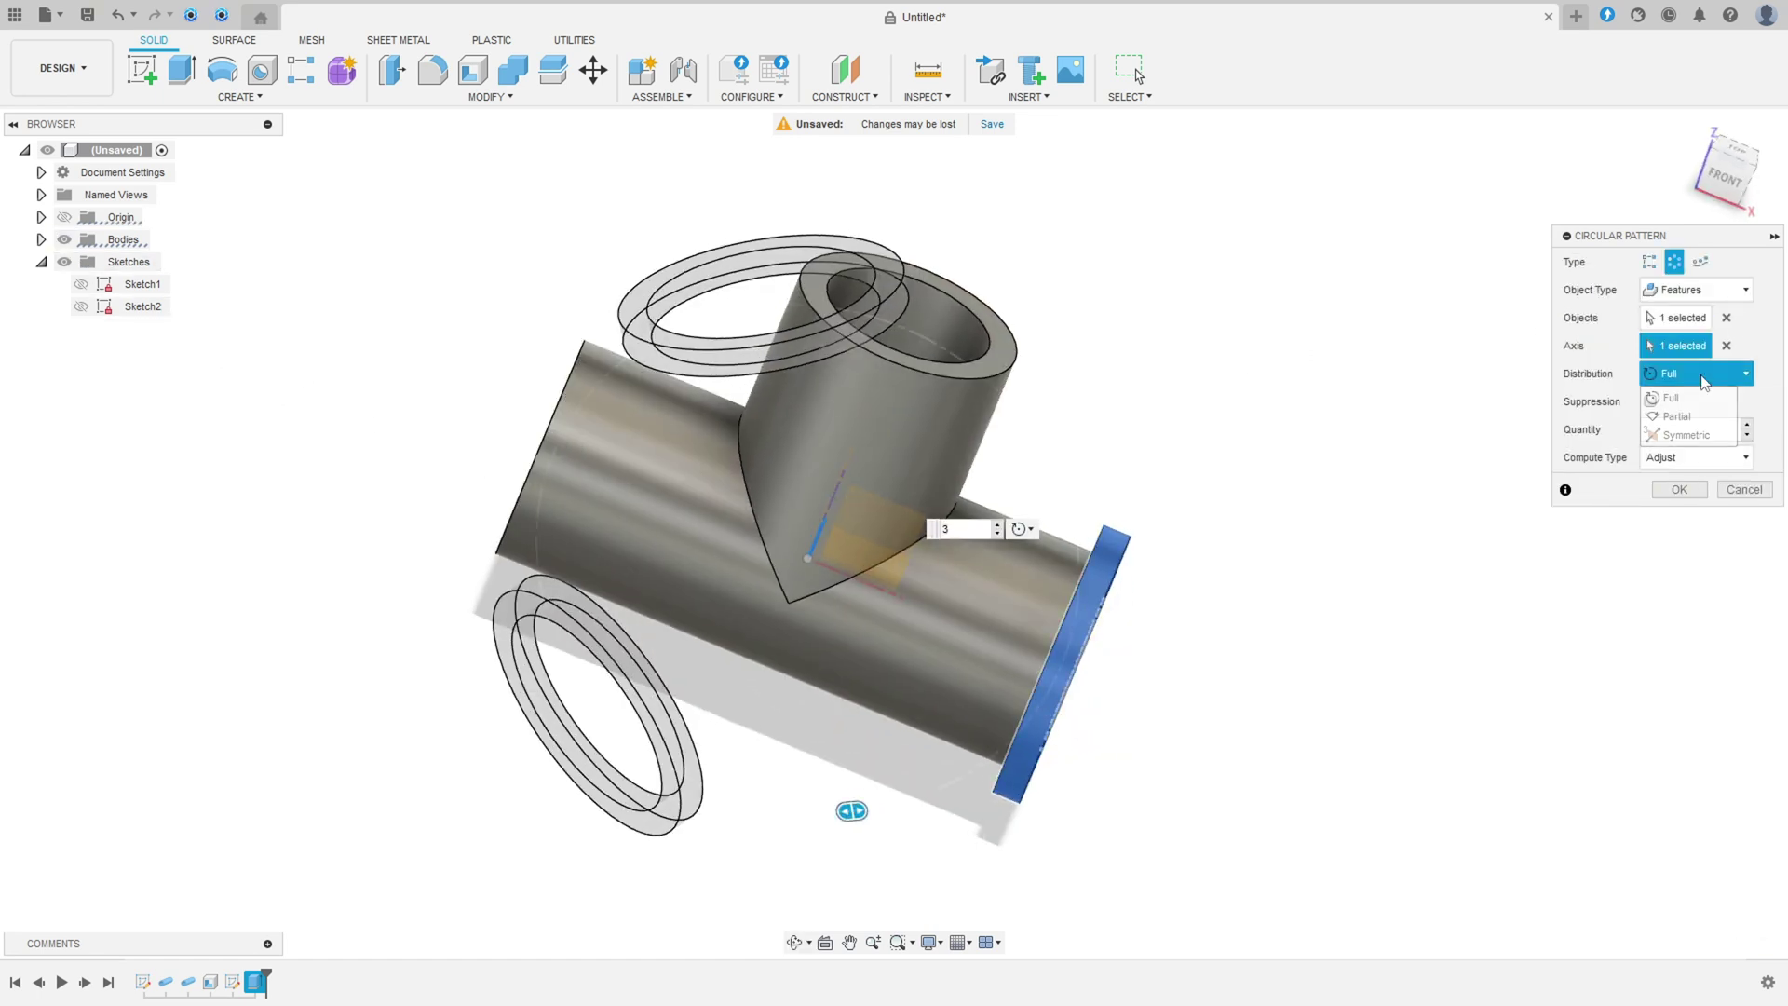
click(1693, 418)
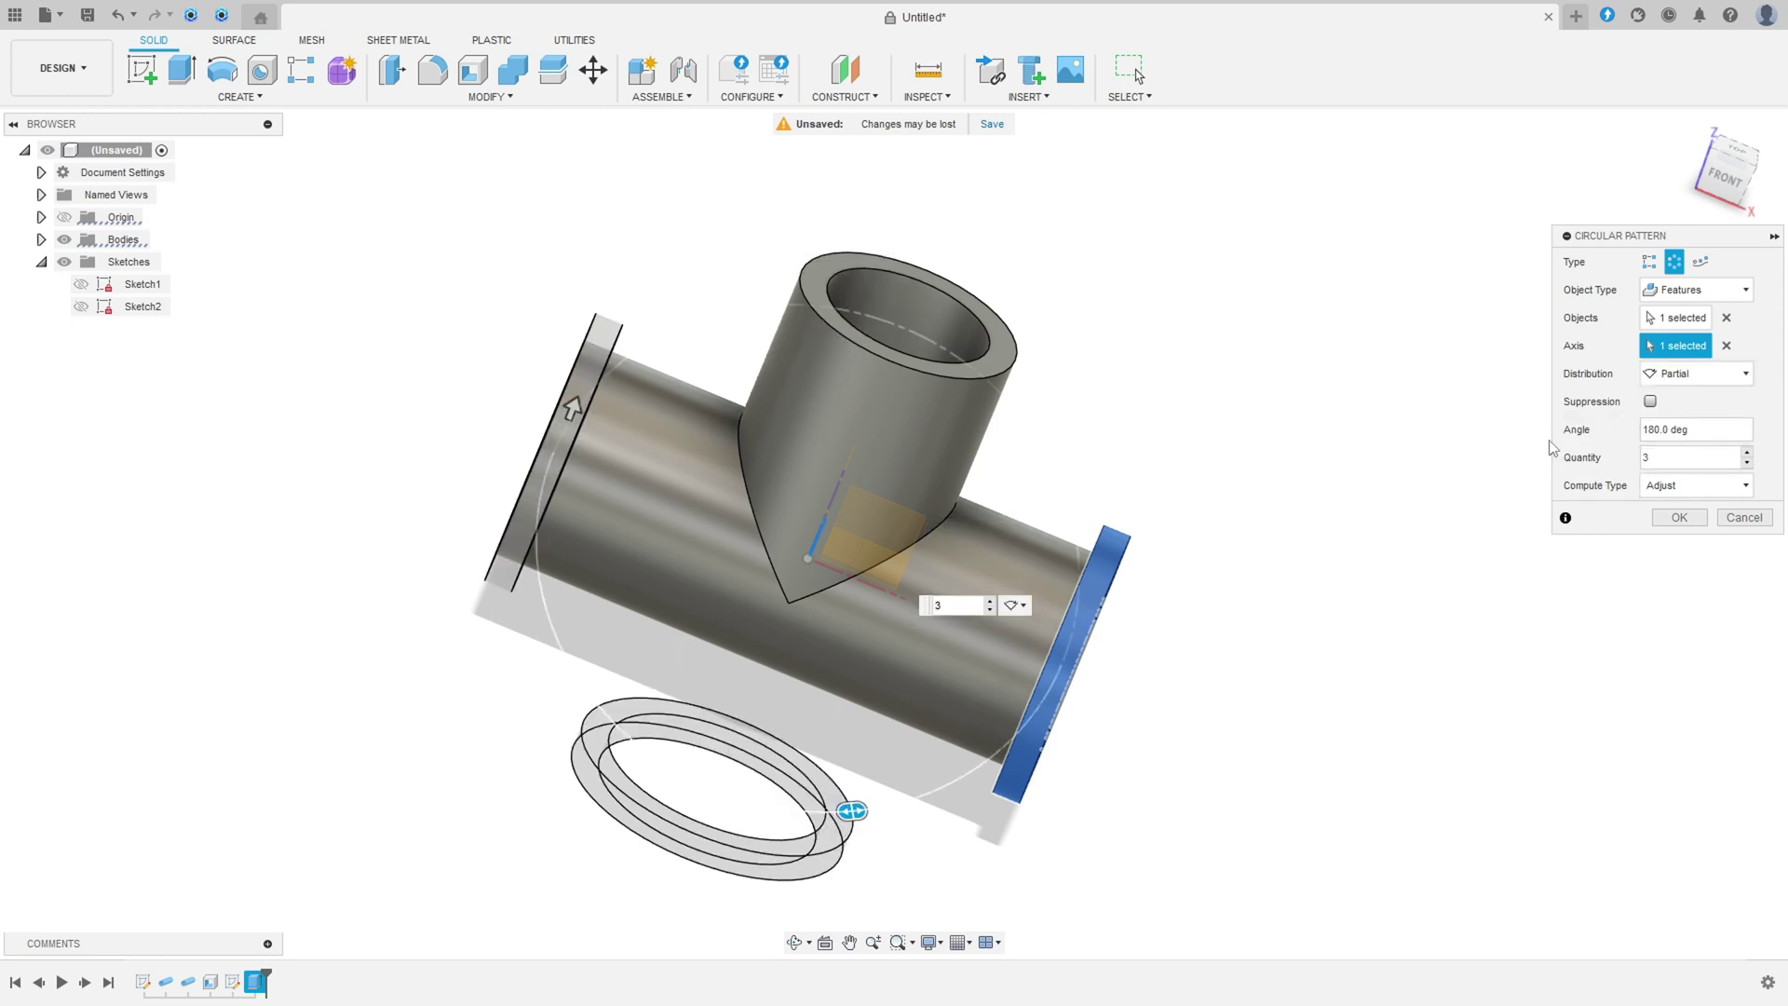
click(1719, 431)
text(-180)
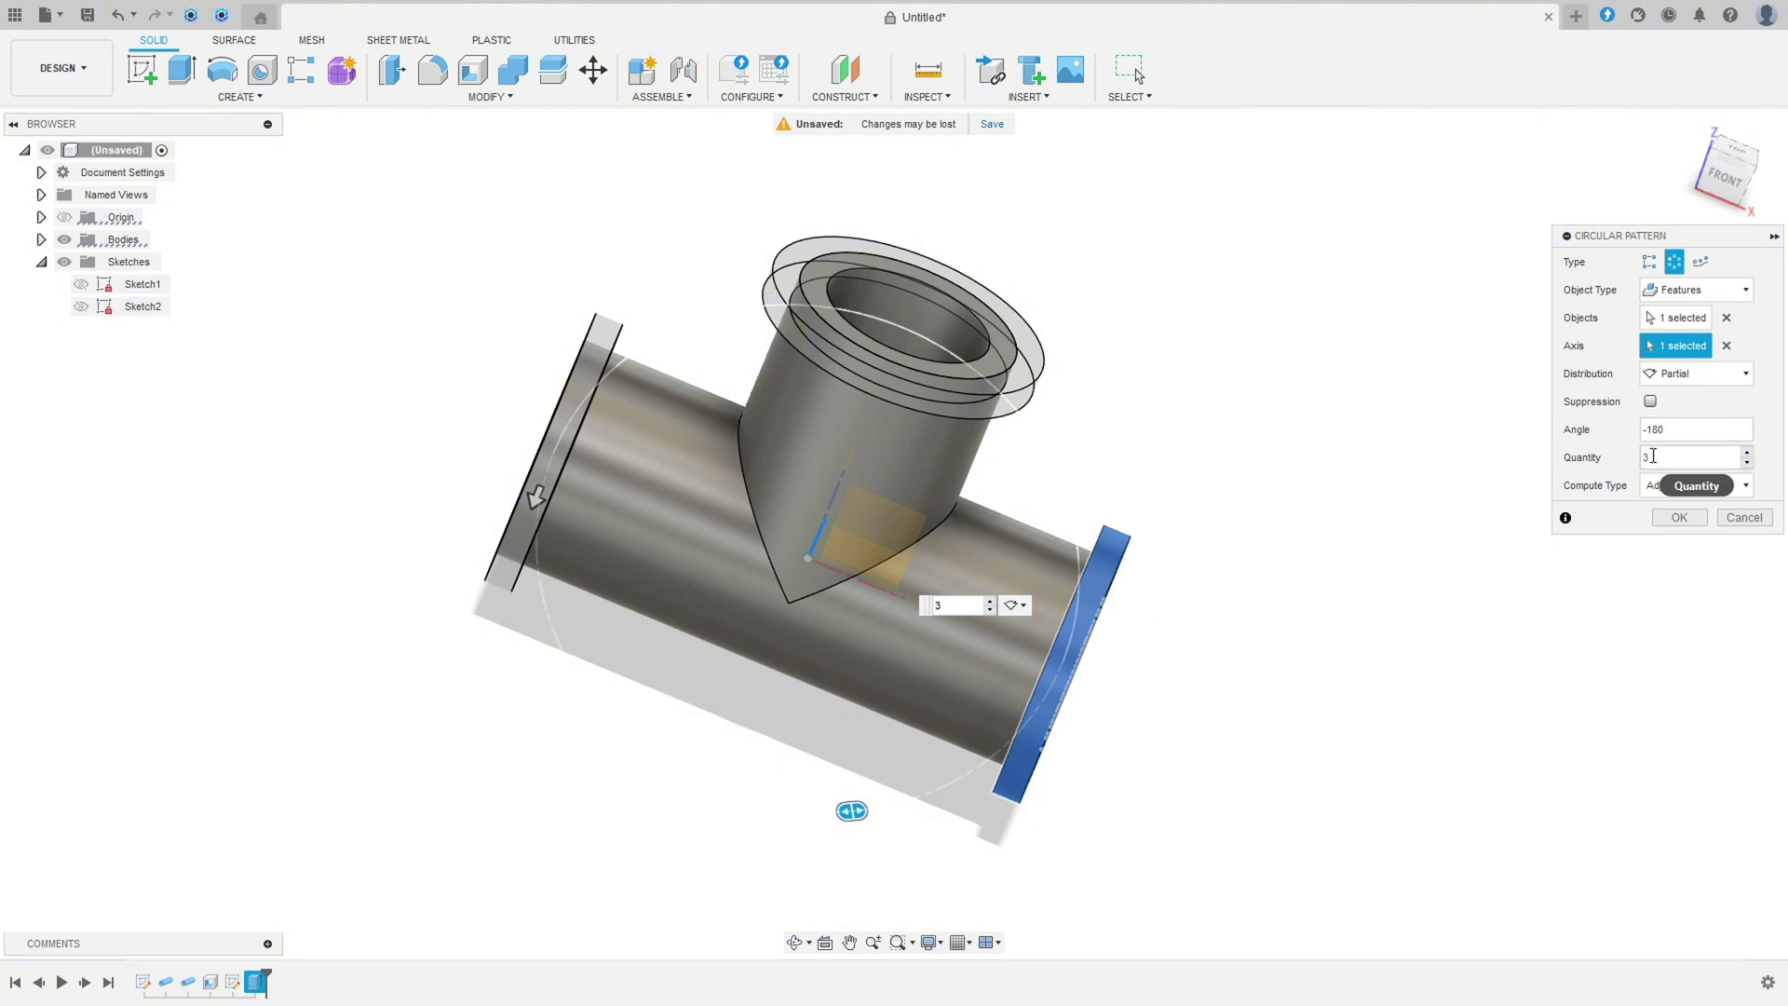
click(1679, 517)
shift+middle_drag(1283, 417, 1201, 390)
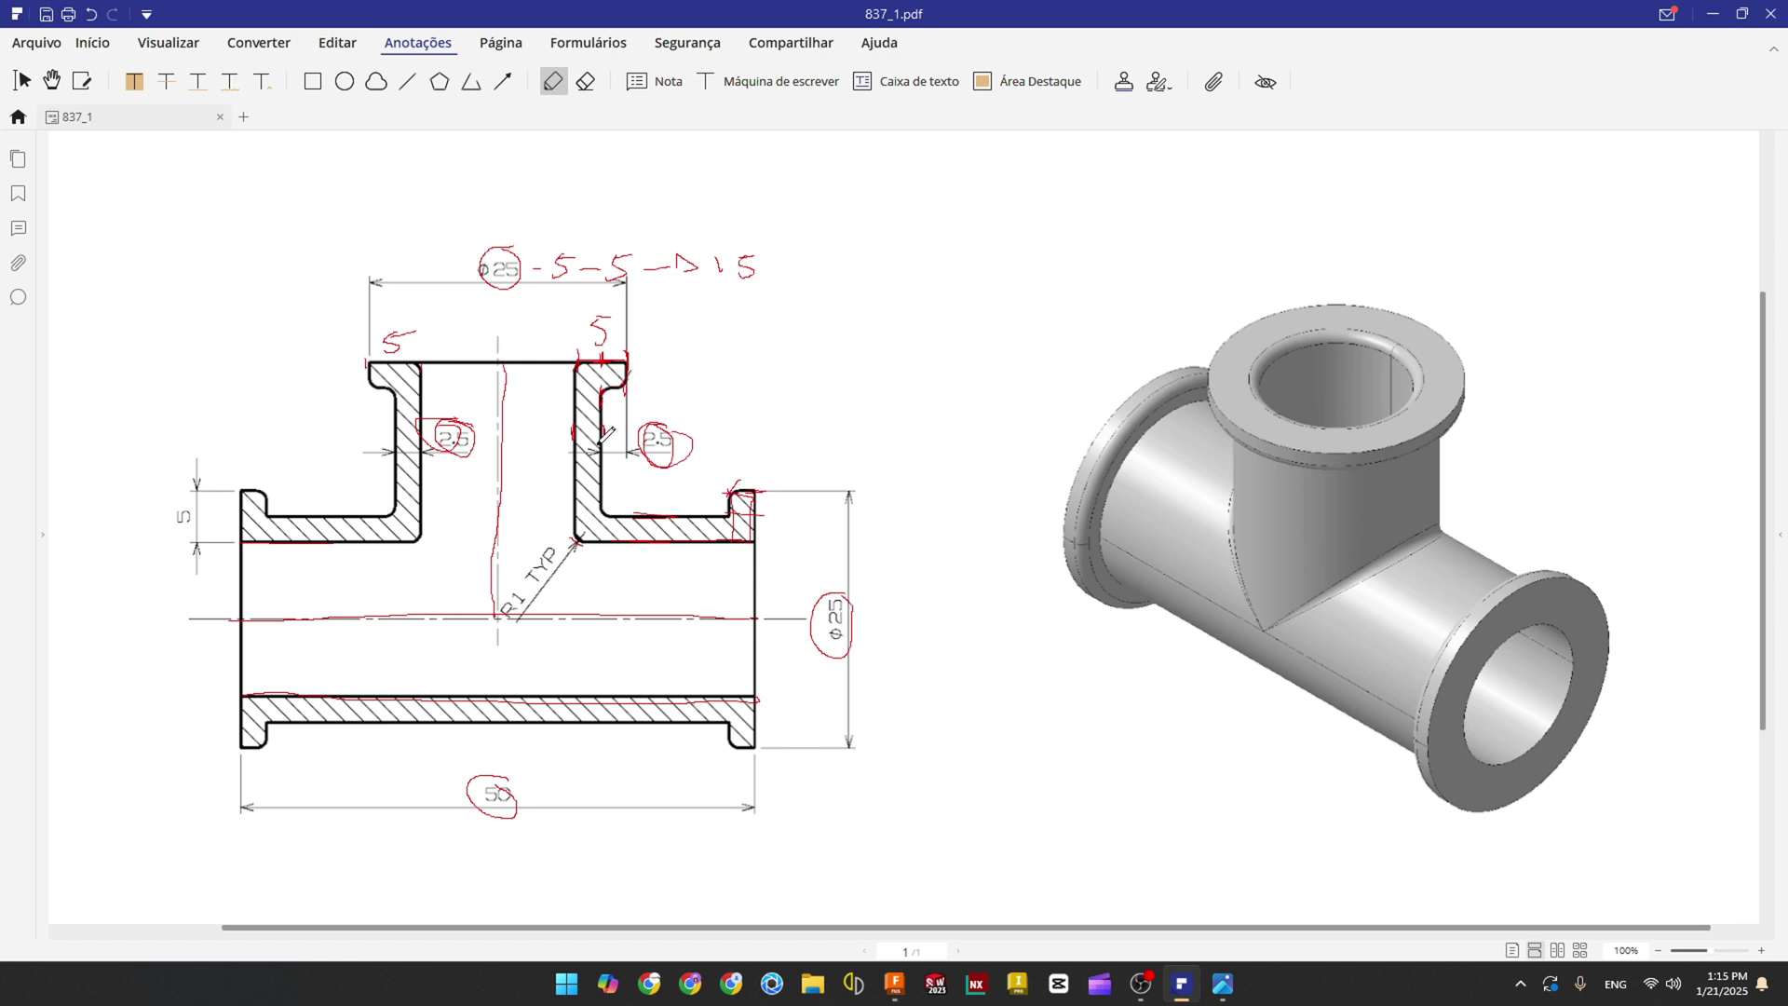
Step: Circle the R1 TYP fillet note in red on the PDF drawing
drag(526, 591, 533, 590)
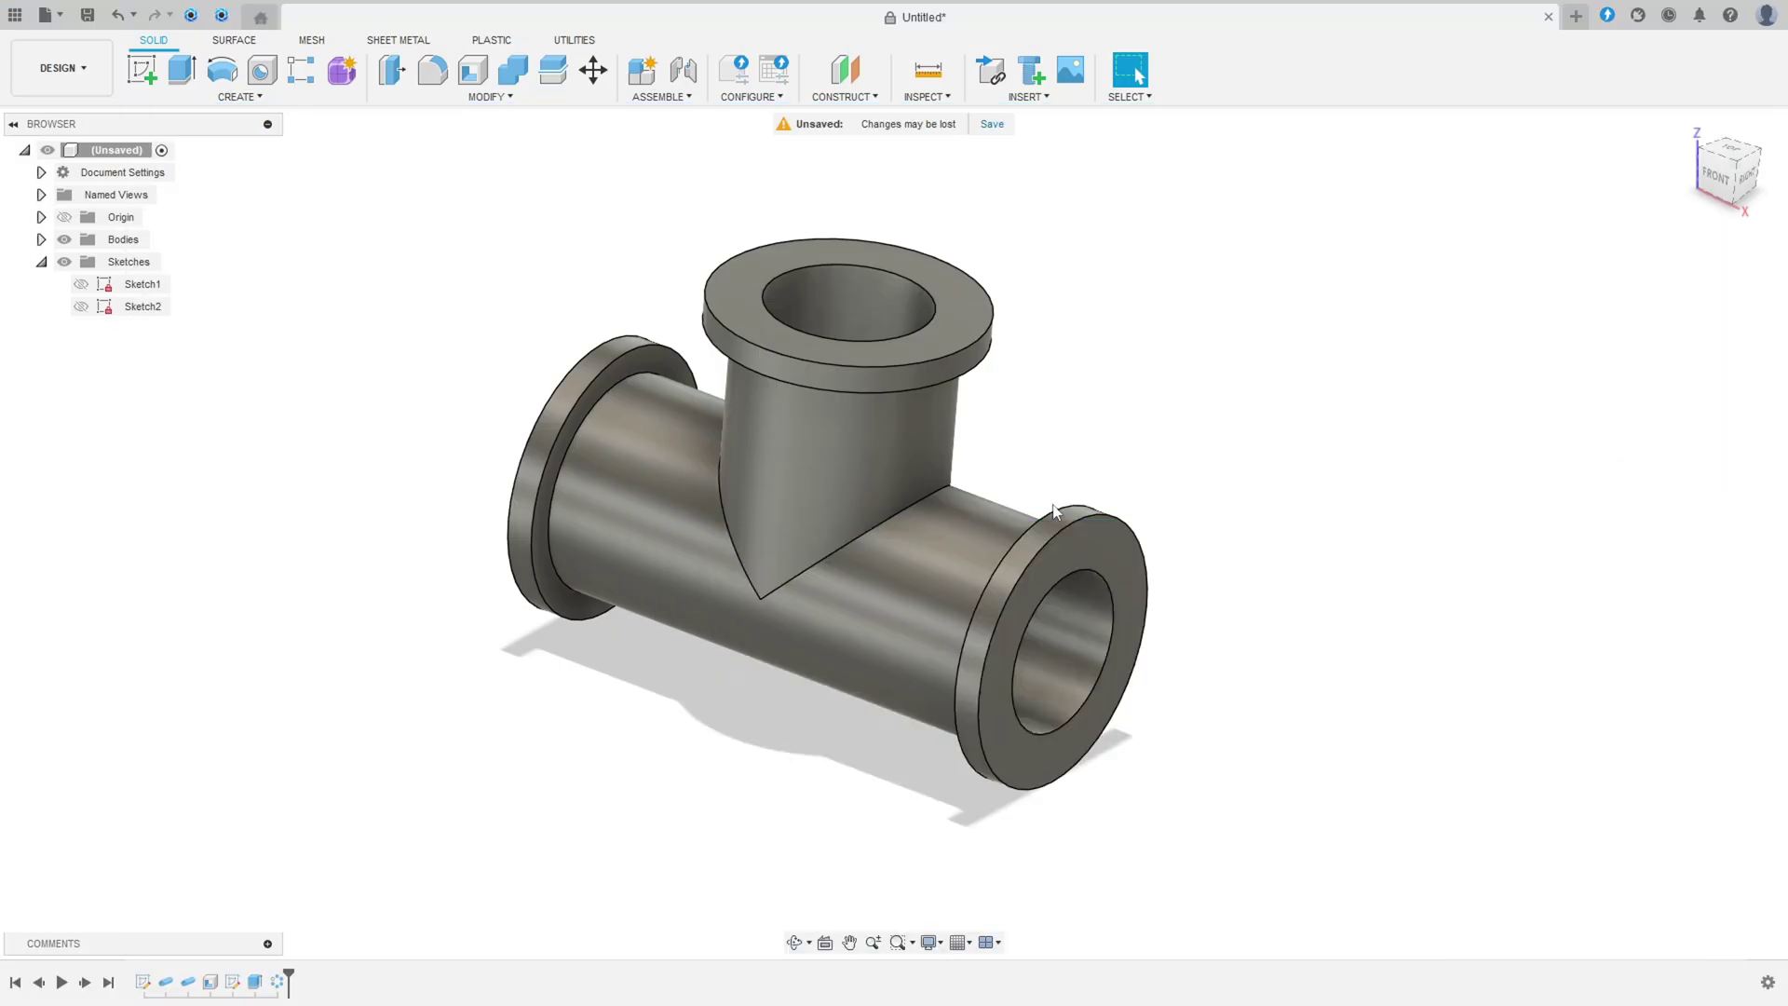
Step: Fillet the nine flange rim and pipe junction edges with a 1 mm radius
click(433, 69)
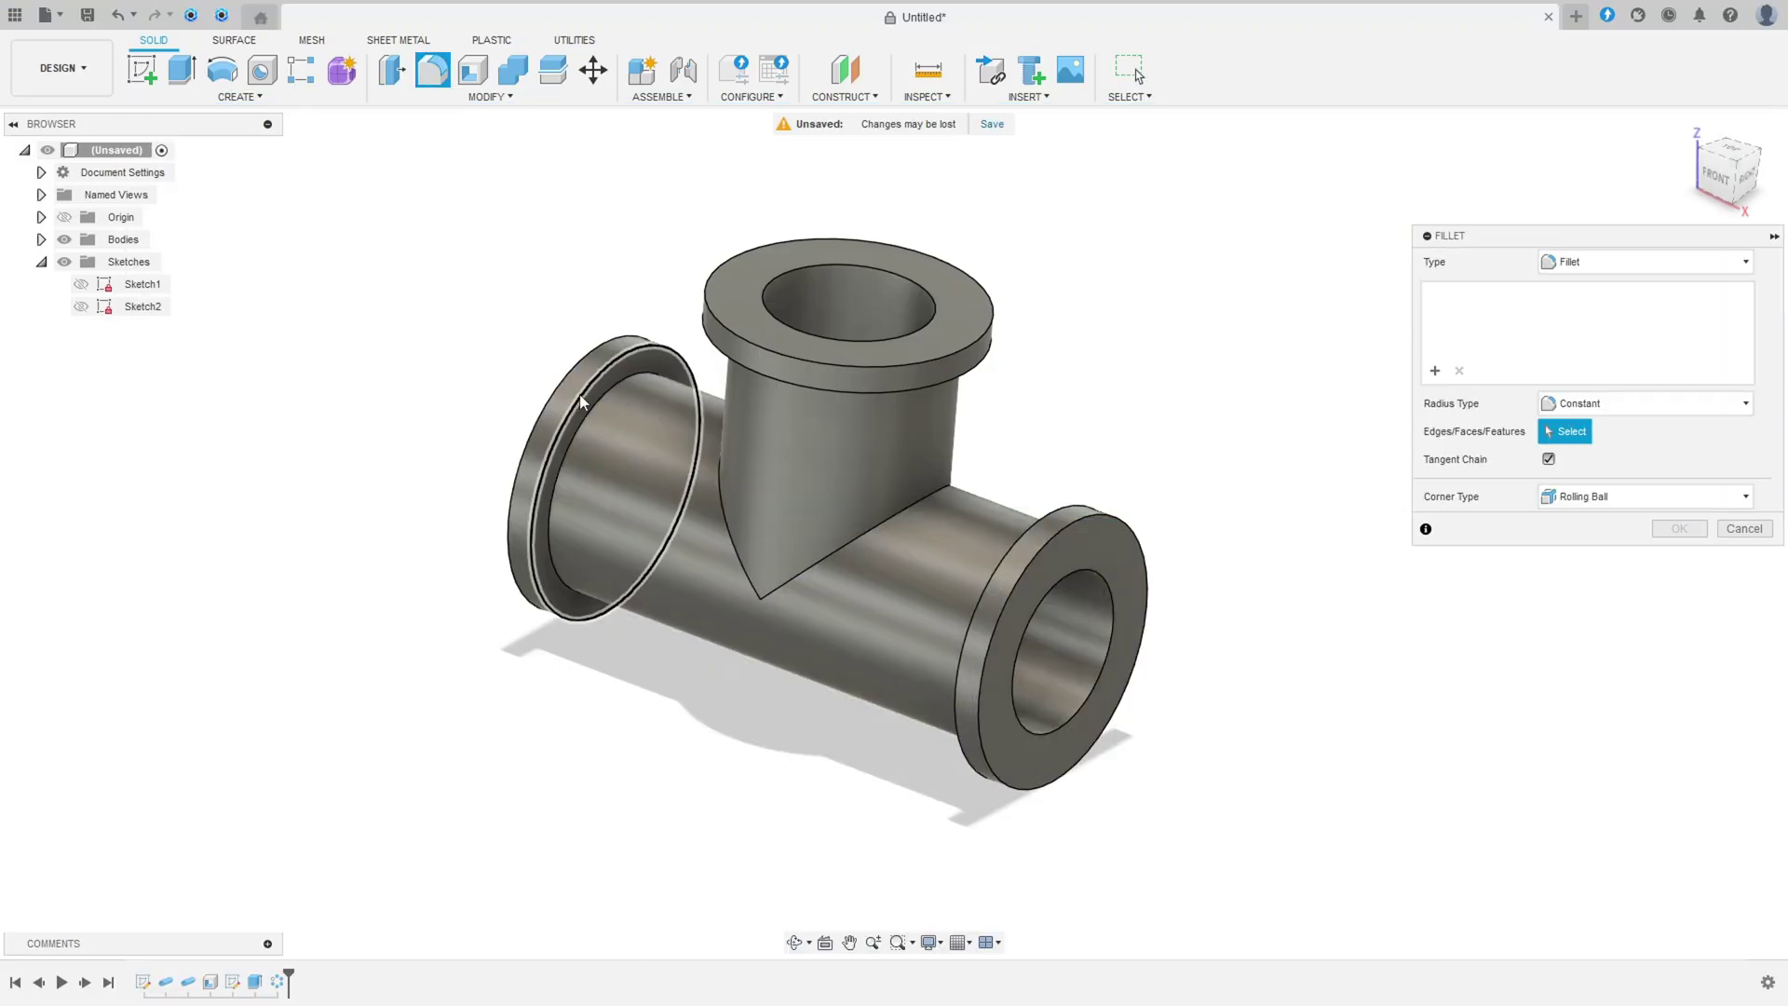
click(585, 418)
click(1048, 529)
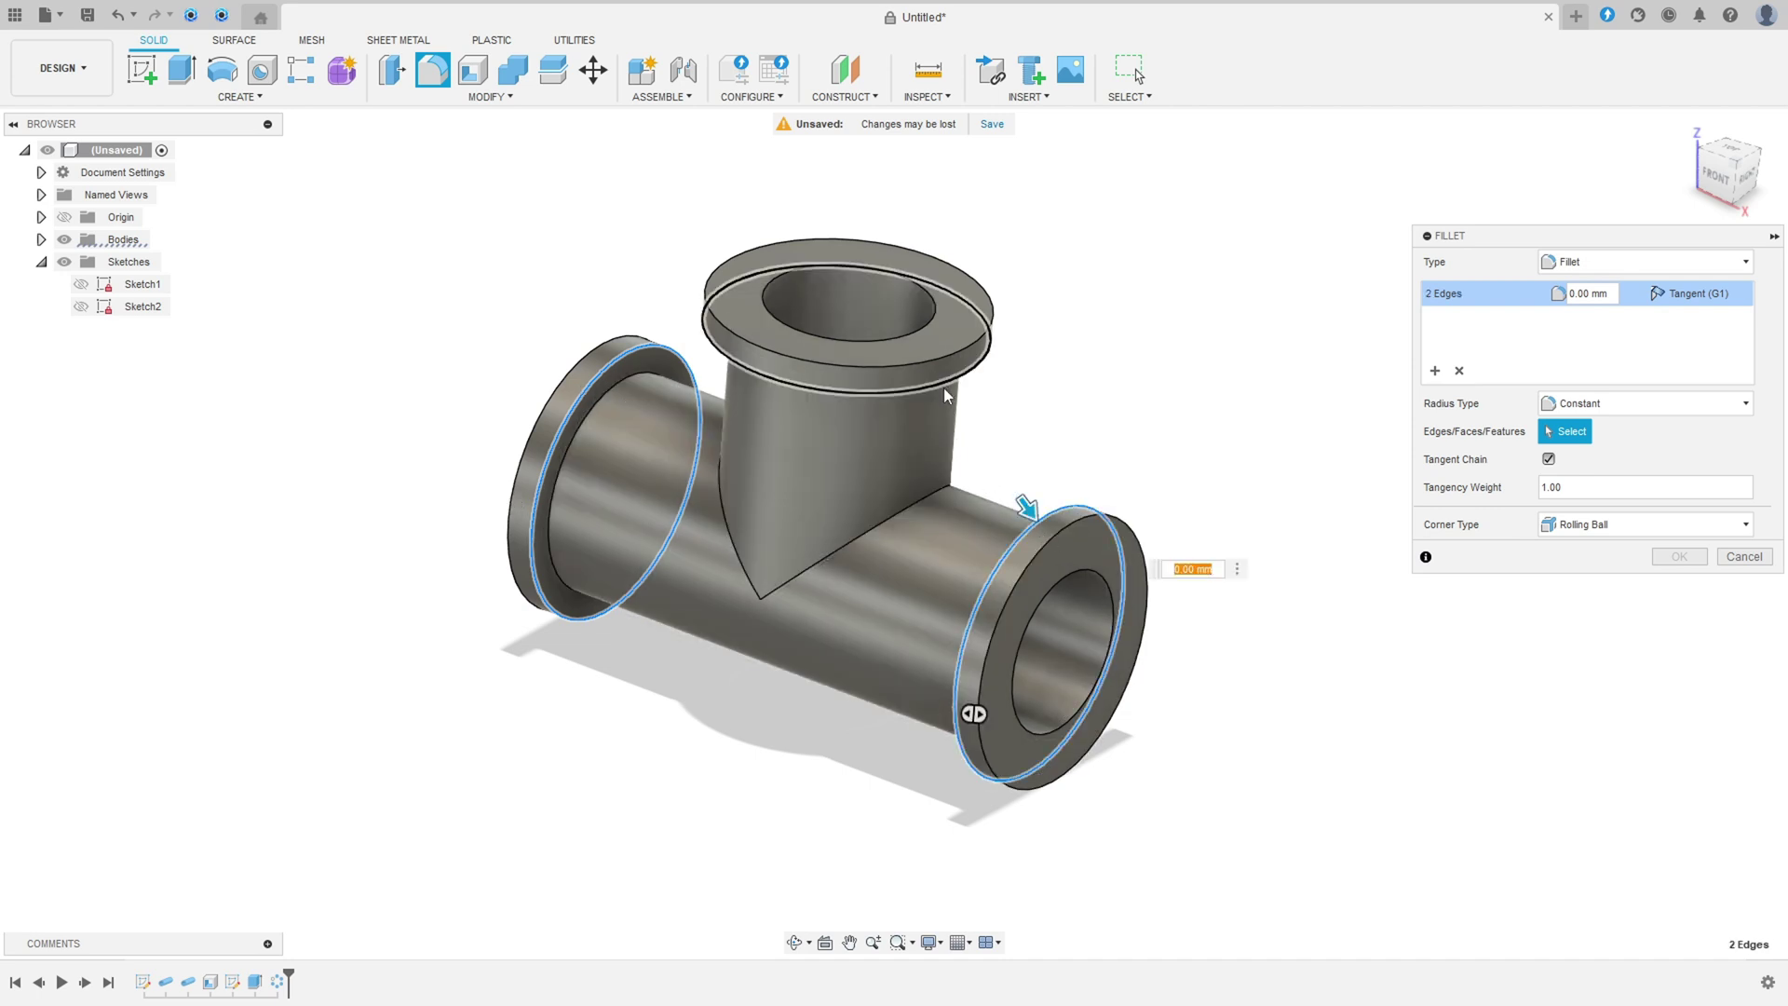
click(944, 385)
click(840, 552)
click(740, 543)
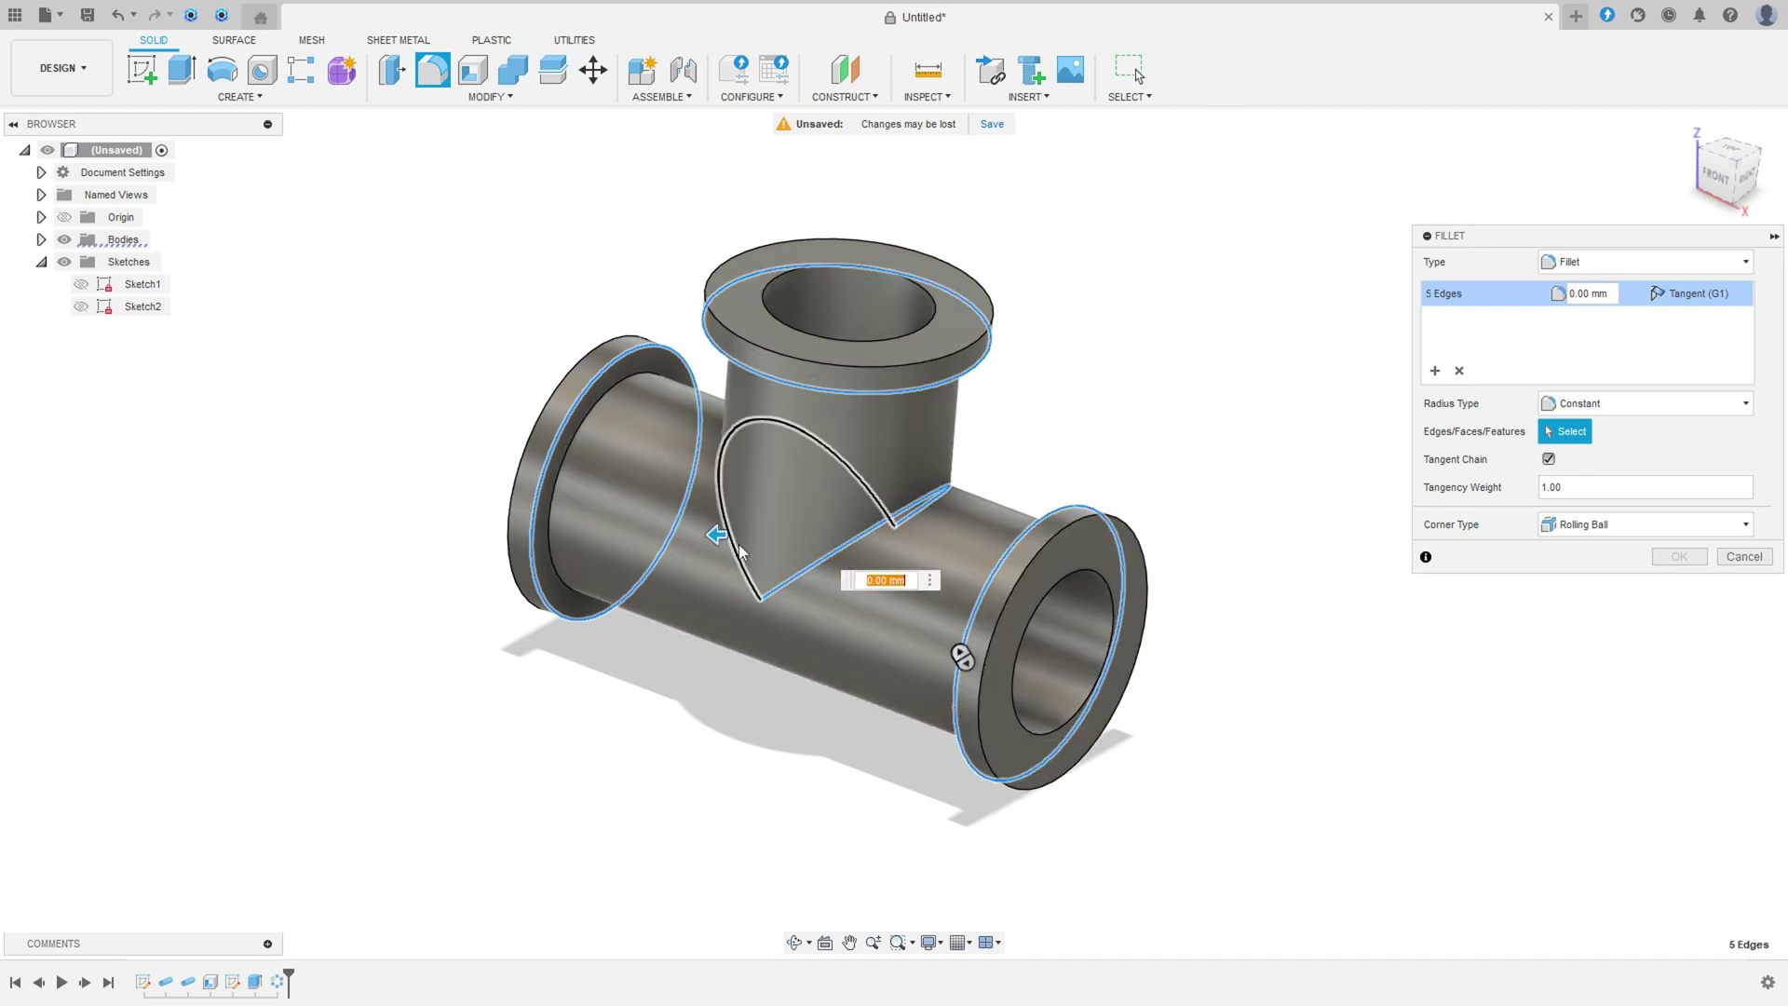
shift+middle_drag(739, 544, 907, 351)
click(863, 518)
click(935, 319)
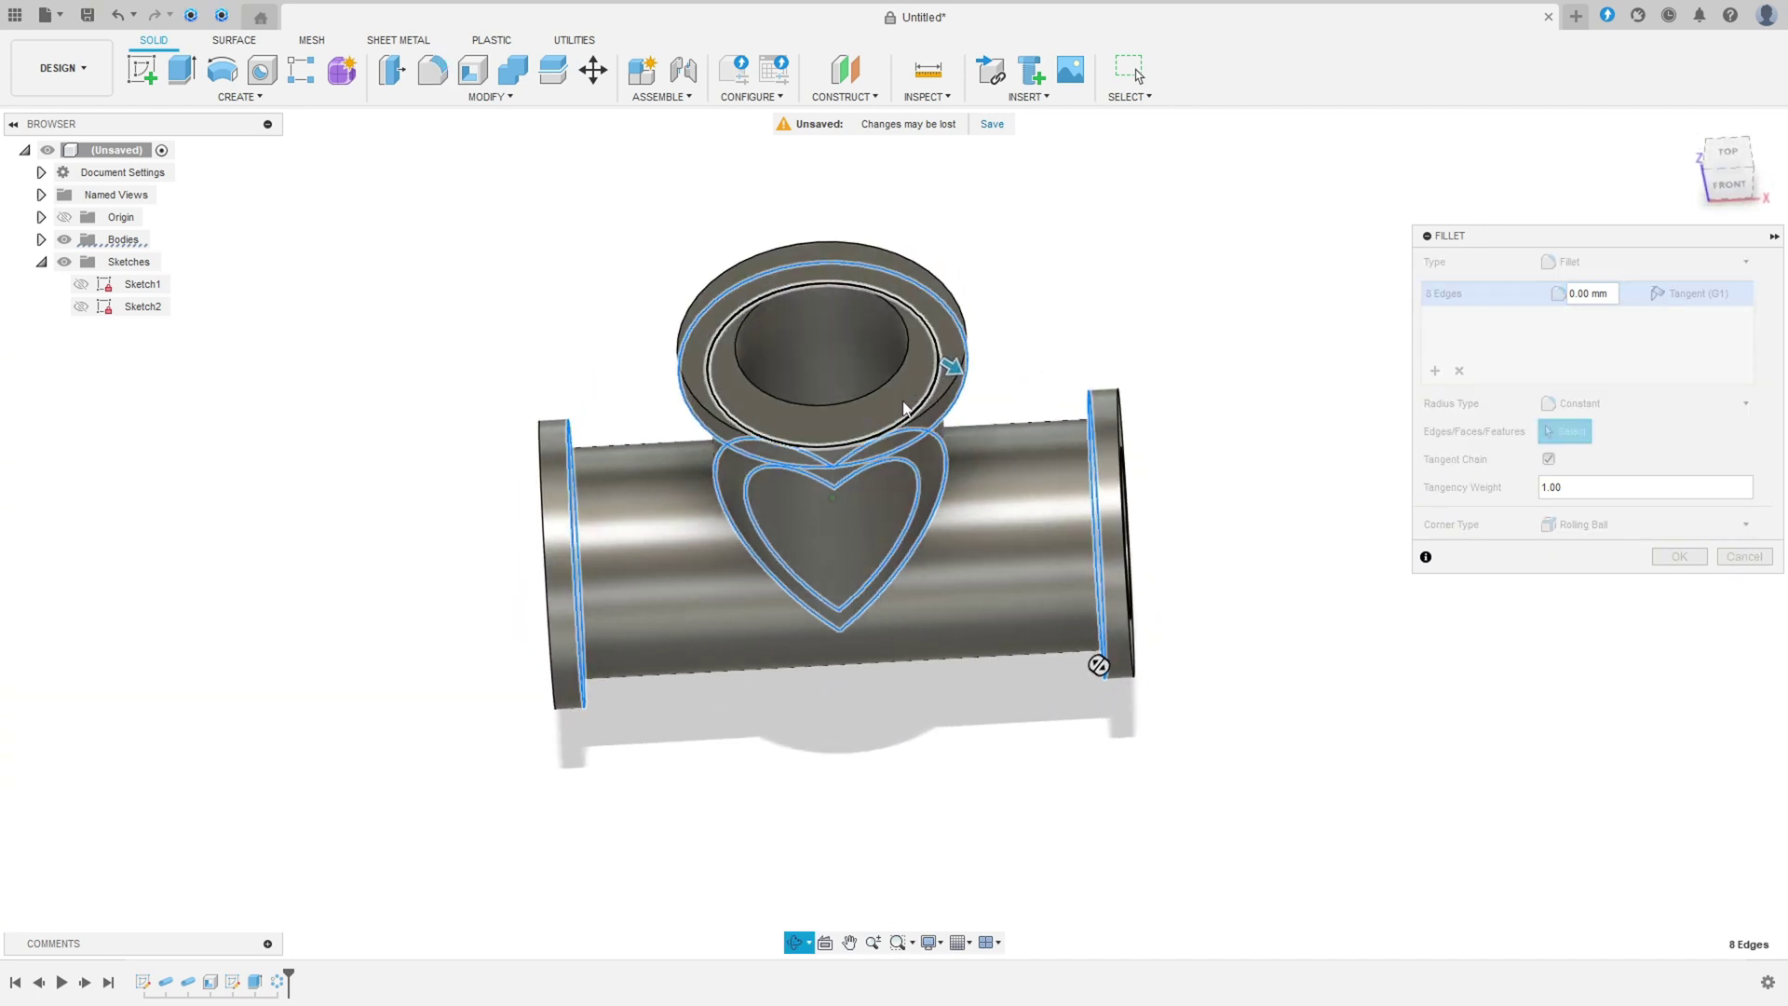
click(907, 350)
text(1)
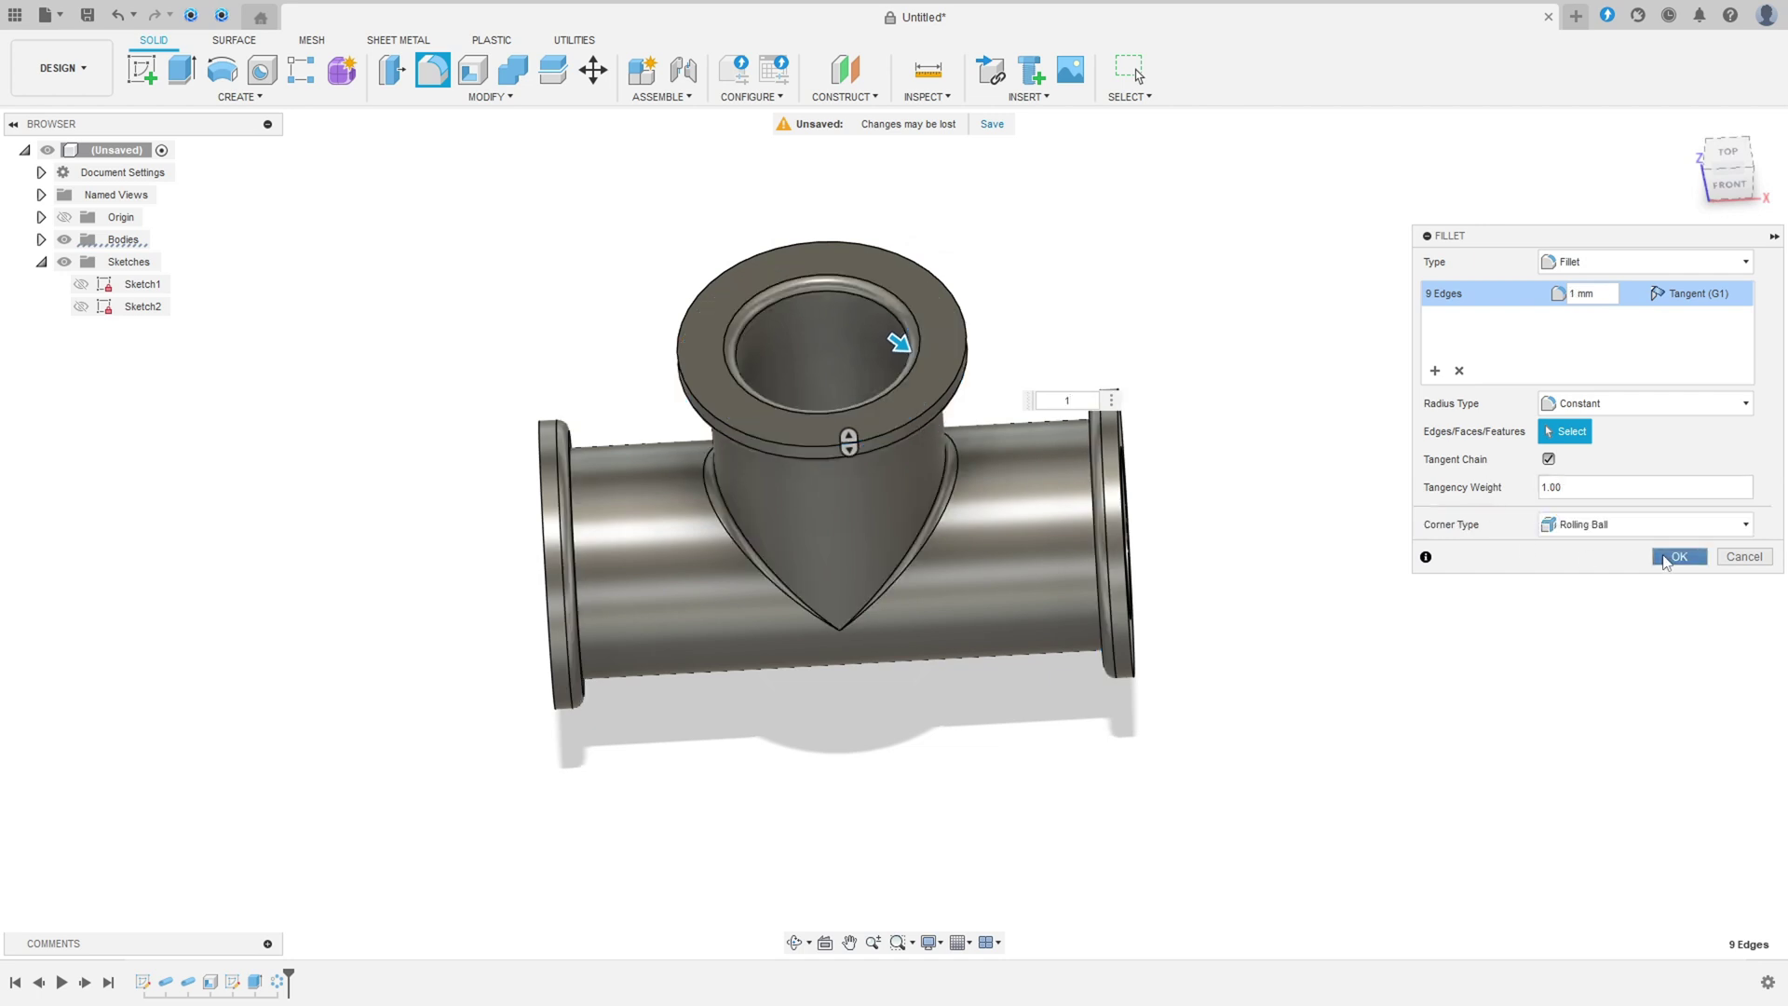
click(1666, 558)
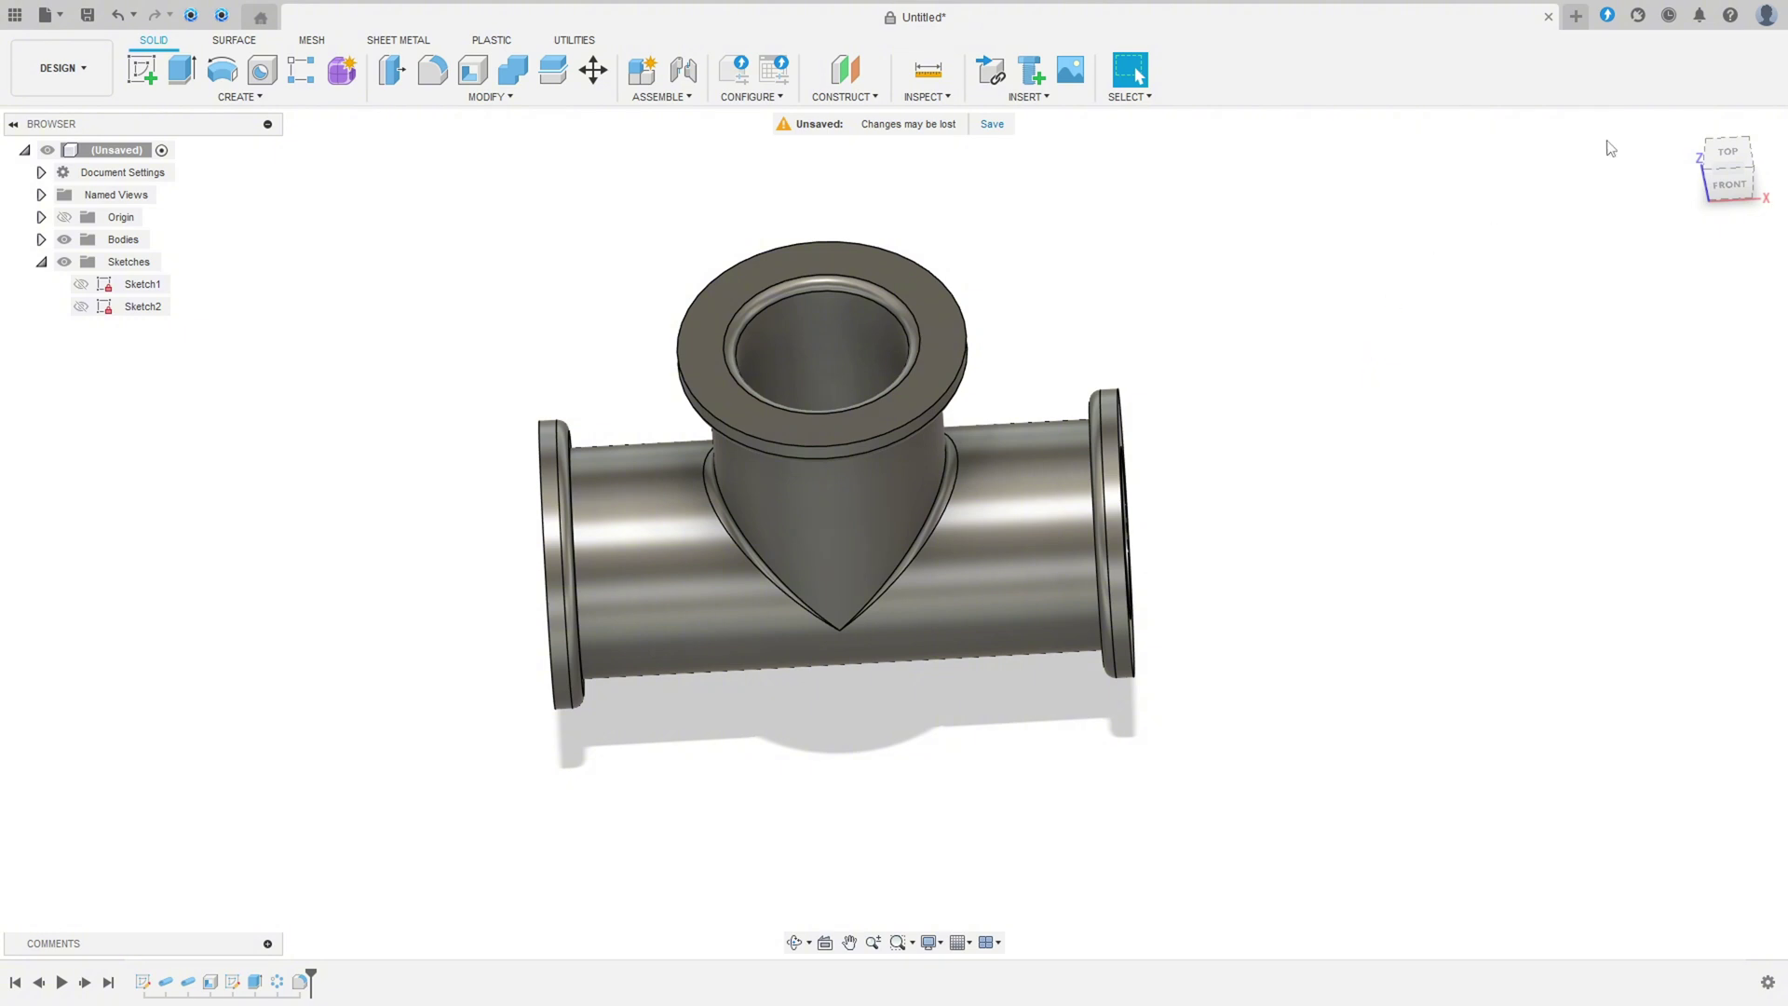
click(1685, 125)
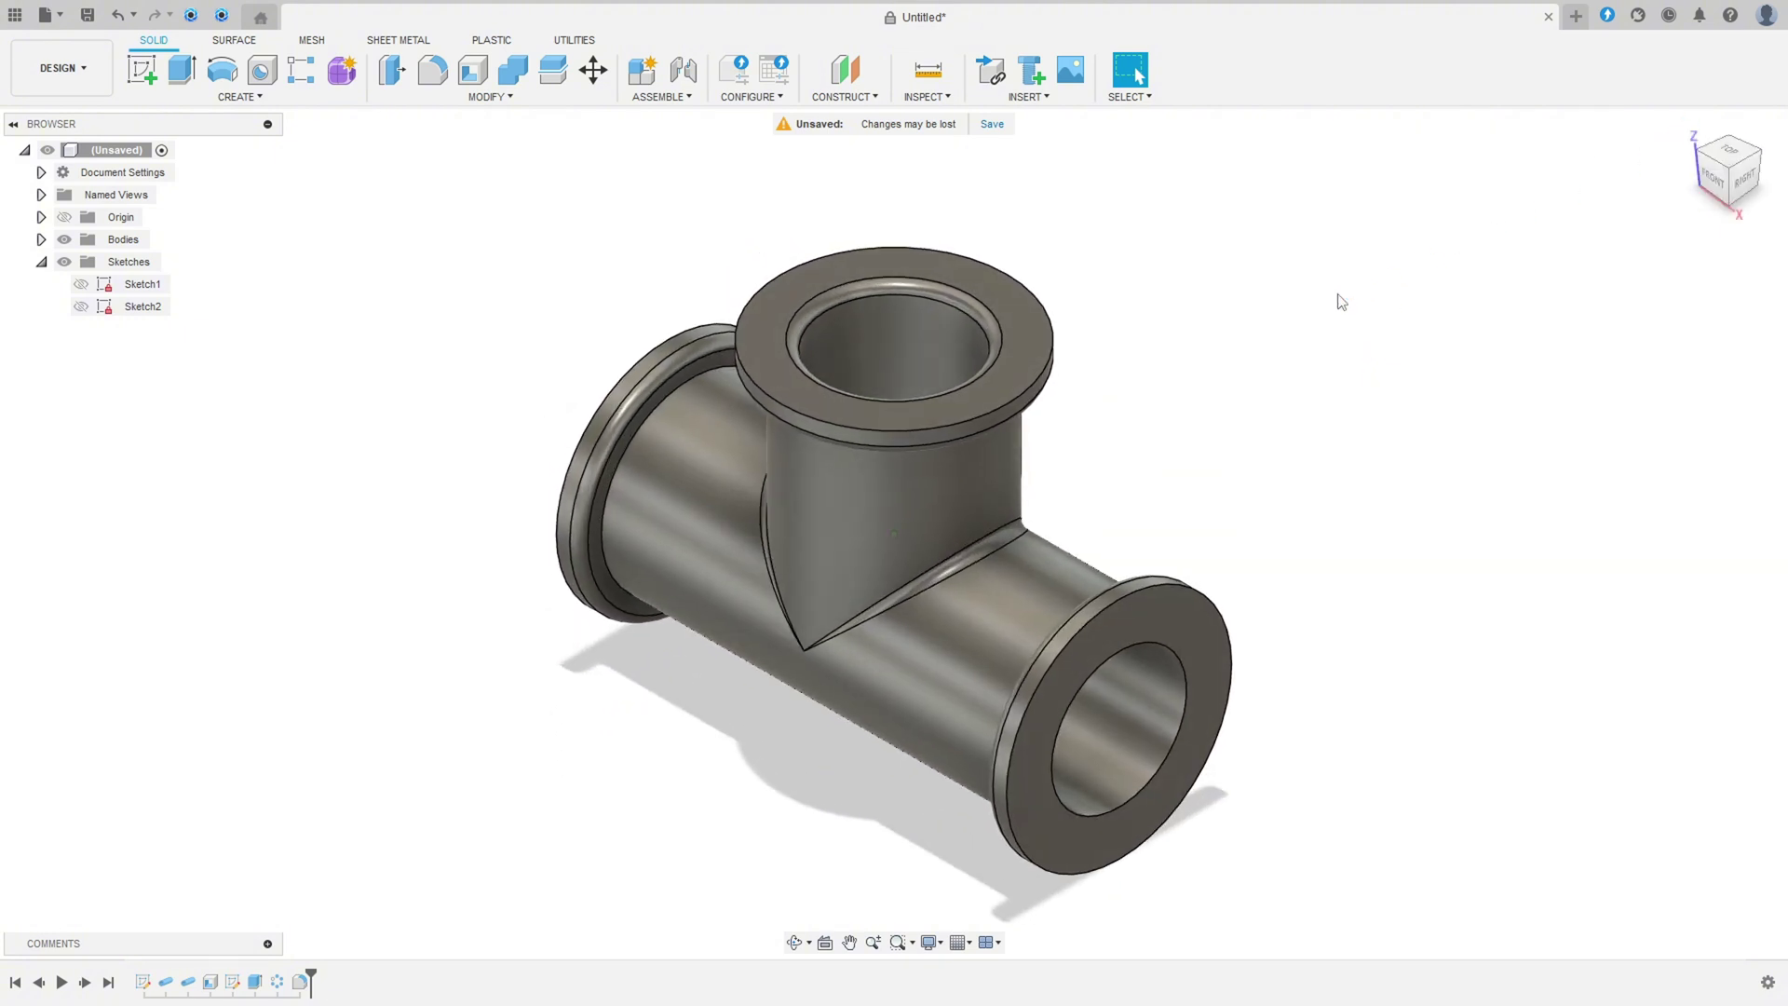